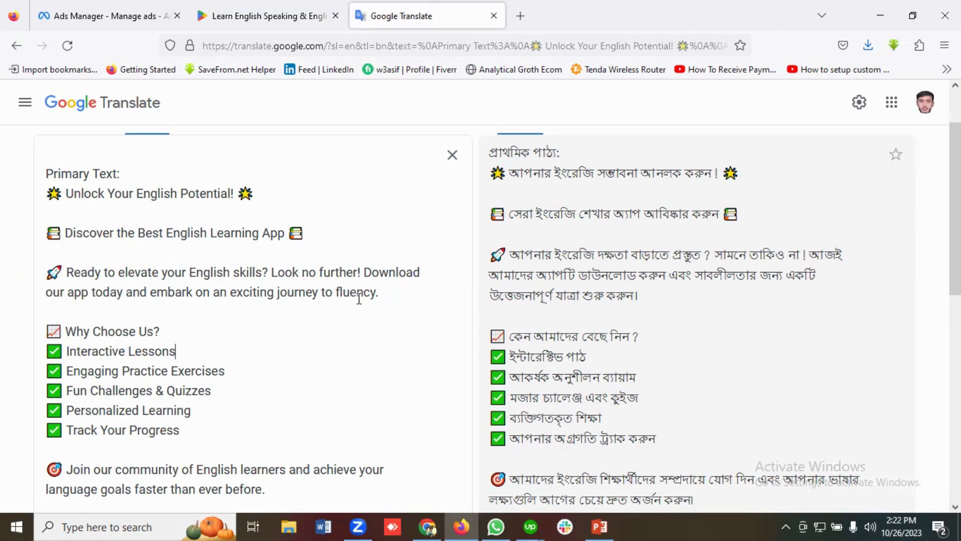
Read through the English primary ad text and its Bengali translation from start to end
scroll(195, 277, "down", 2)
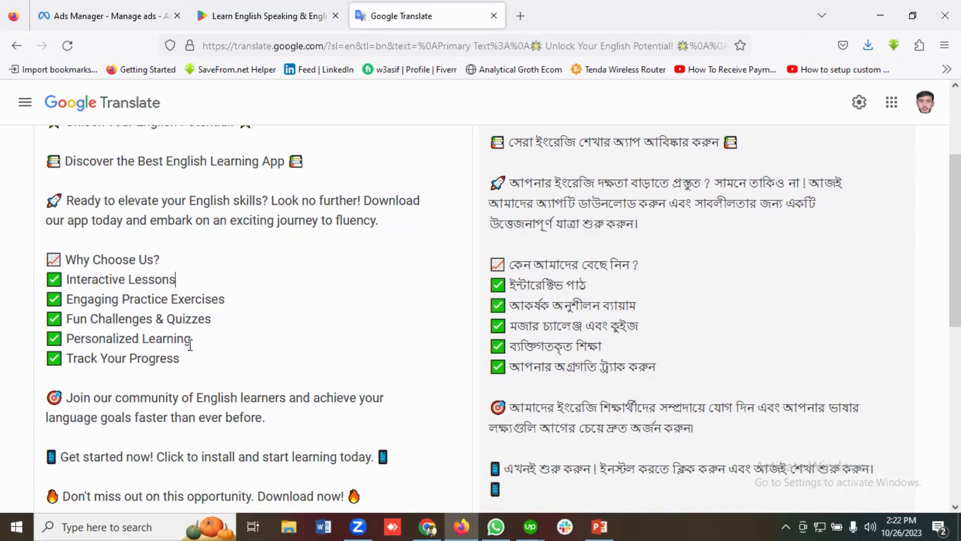
scroll(134, 328, "down", 4)
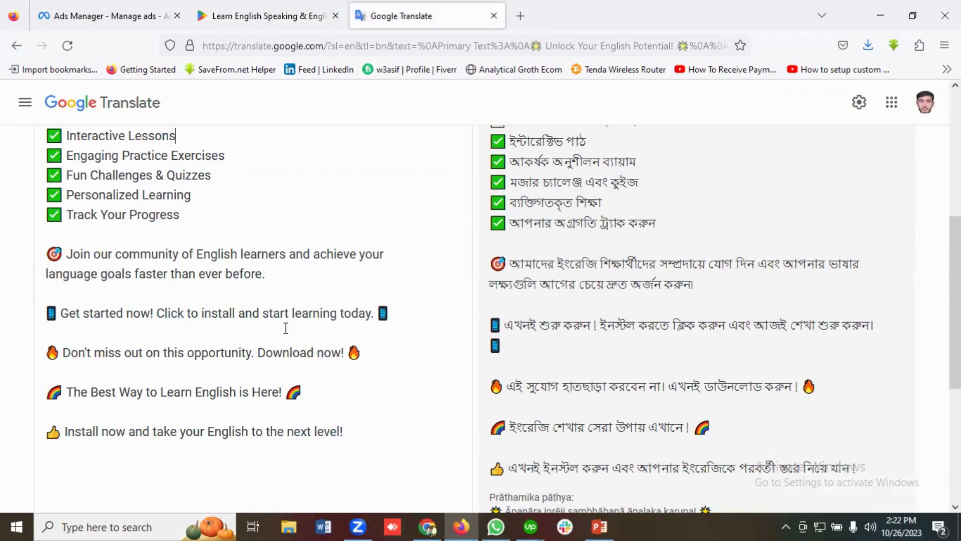
scroll(214, 312, "down", 3)
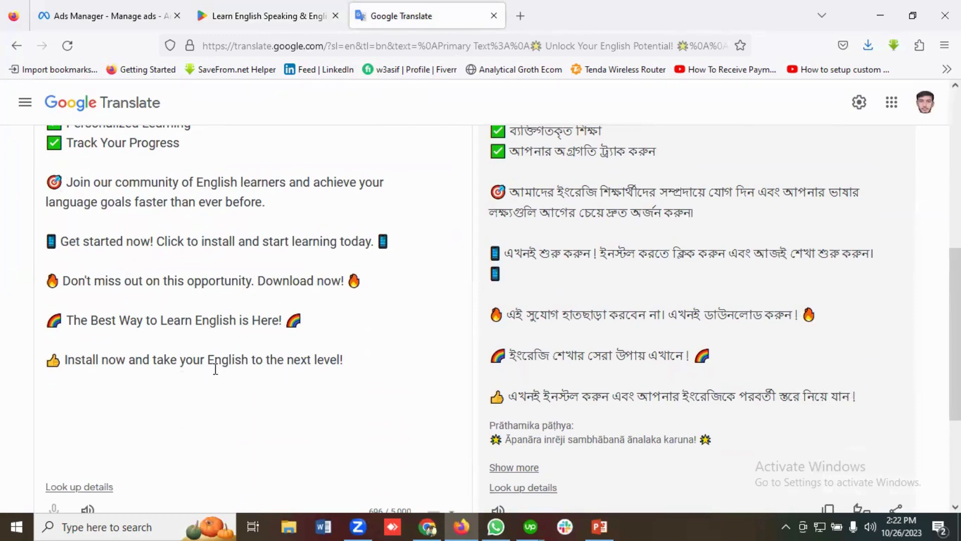
scroll(128, 380, "up", 7)
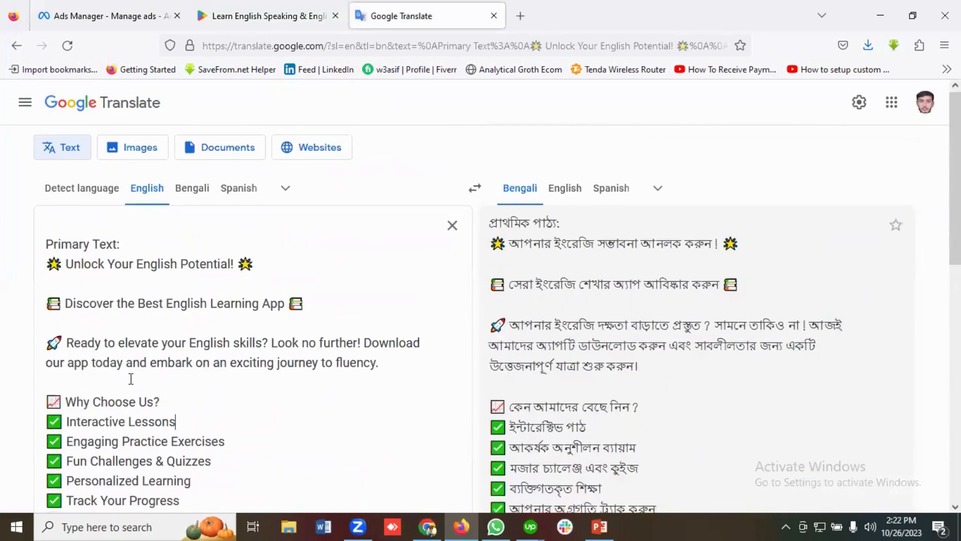
scroll(129, 381, "down", 3)
scroll(131, 379, "up", 3)
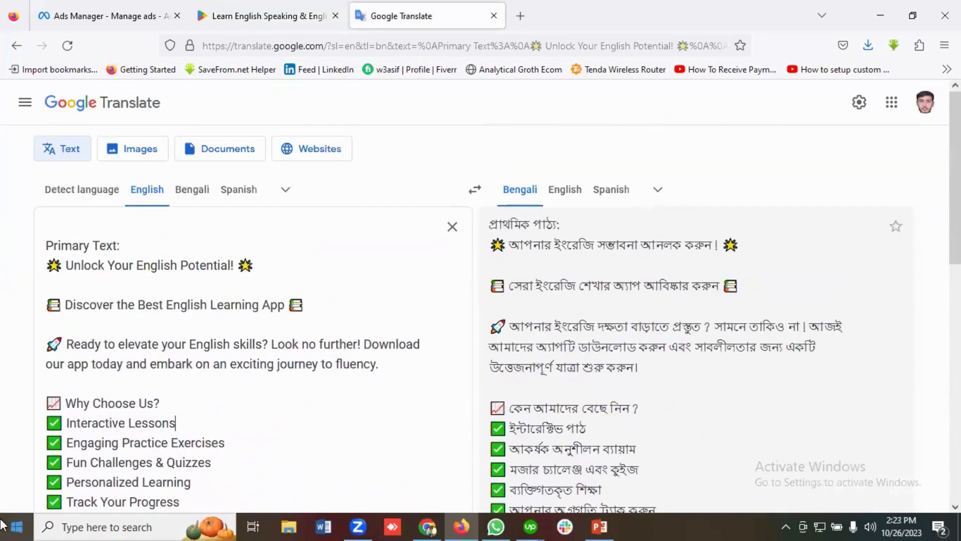
scroll(221, 381, "down", 8)
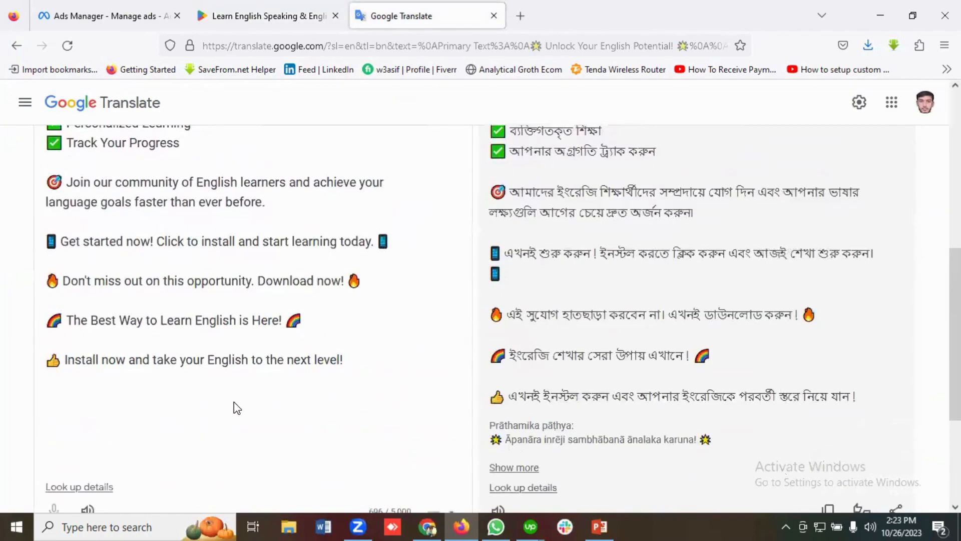
scroll(233, 403, "up", 8)
scroll(236, 404, "down", 3)
scroll(236, 401, "up", 3)
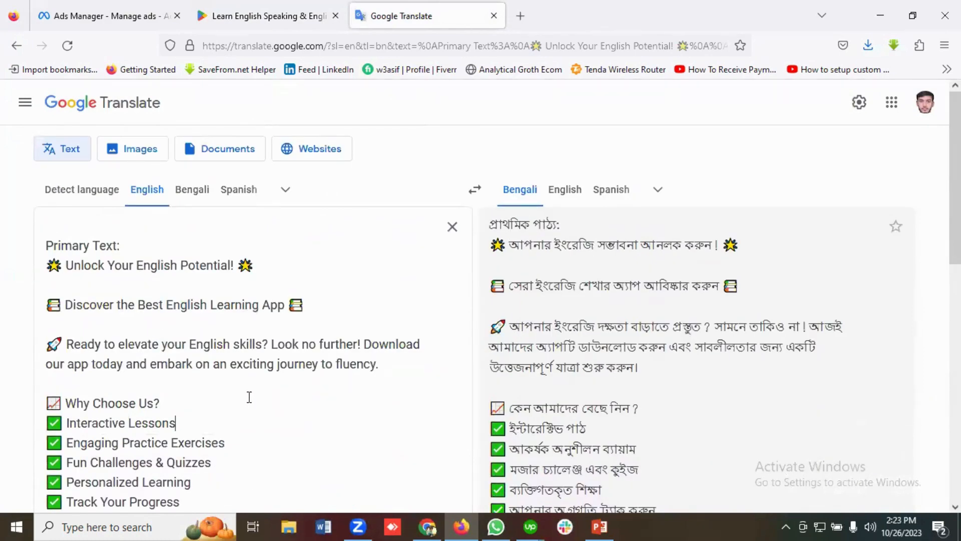
scroll(249, 398, "down", 2)
scroll(249, 397, "up", 2)
scroll(249, 399, "down", 1)
scroll(249, 398, "down", 4)
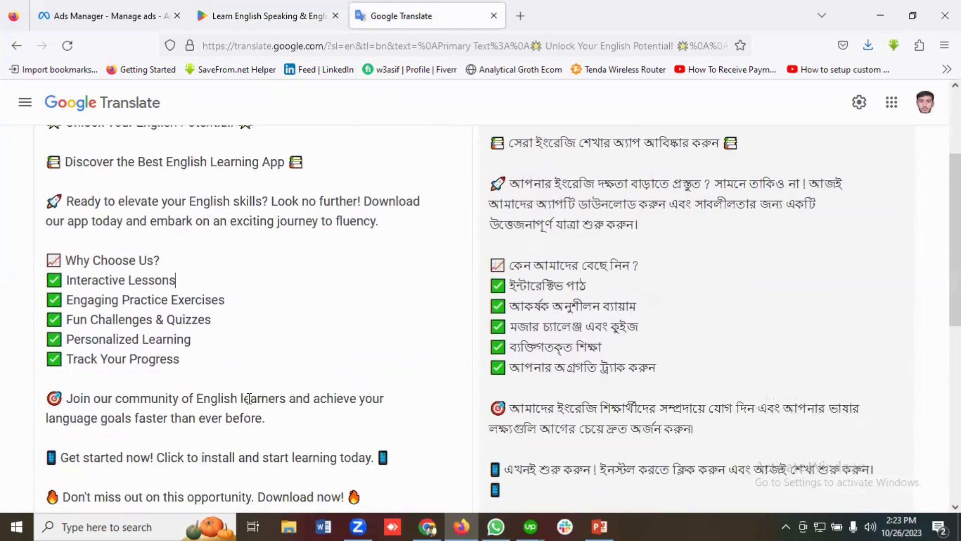
scroll(236, 325, "up", 4)
Switch to Meta Ads Manager and create a new campaign with the App promotion objective and the App Ads campaign type
left_click(97, 20)
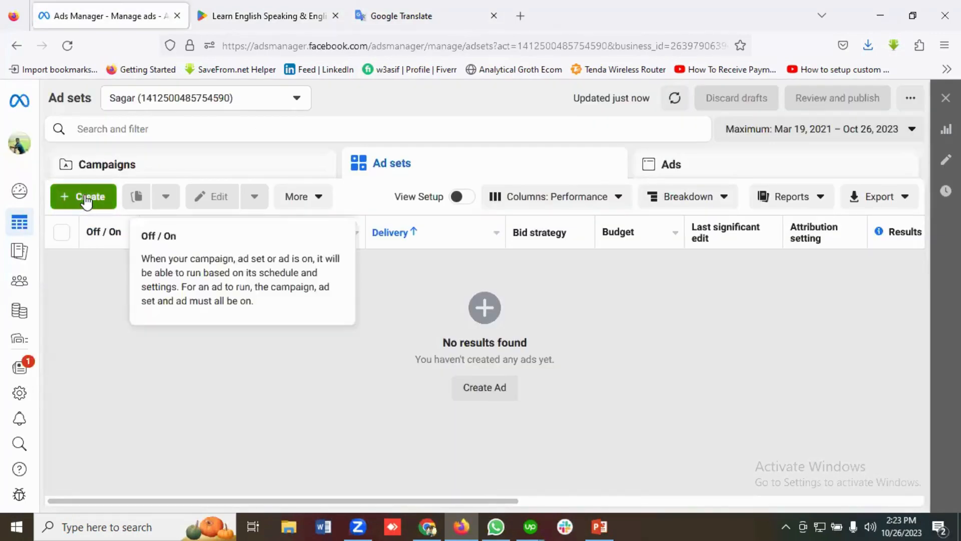
left_click(86, 199)
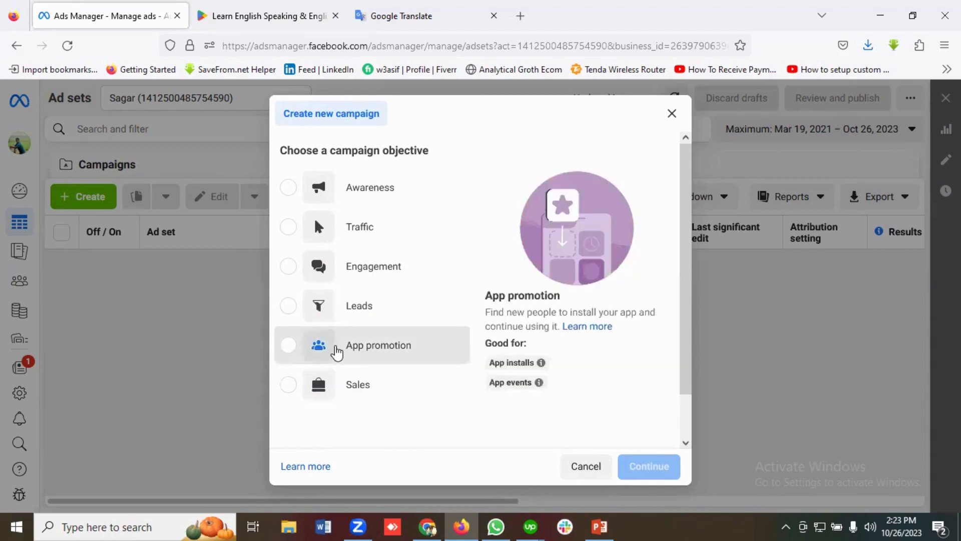
left_click(337, 351)
scroll(401, 340, "down", 2)
scroll(412, 337, "down", 3)
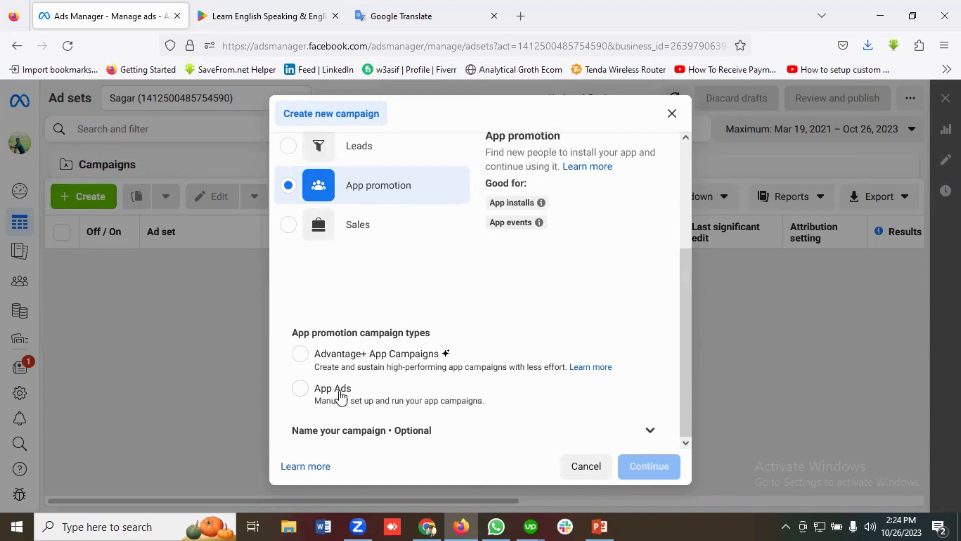
left_click(301, 389)
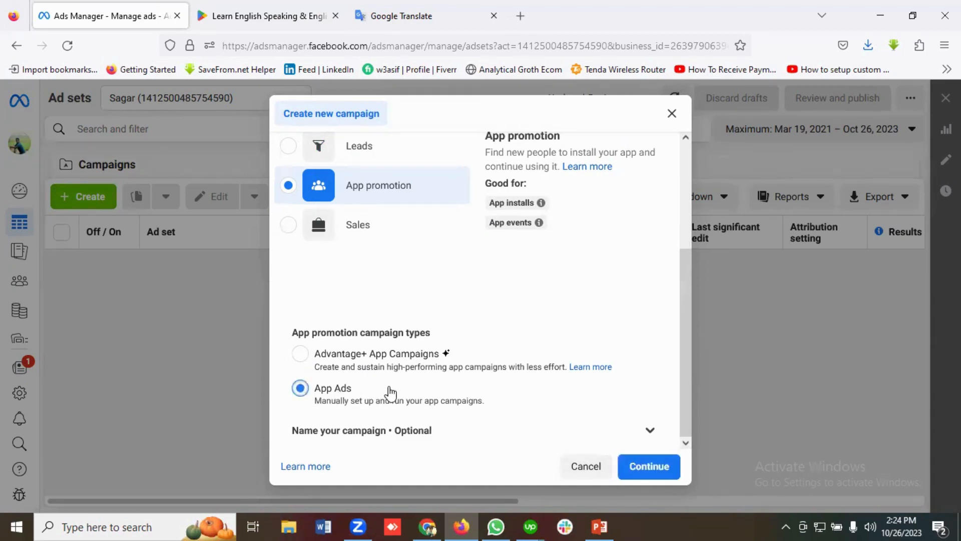
left_click(653, 467)
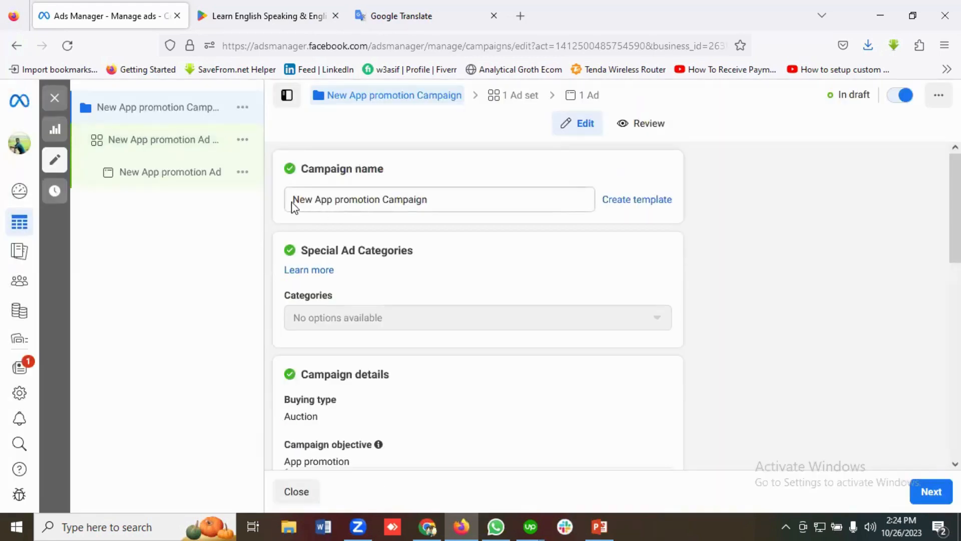
Copy "Learn English Speaking" from the Google Play app title and use it to replace "New" in the Ads Manager campaign name
left_click(270, 12)
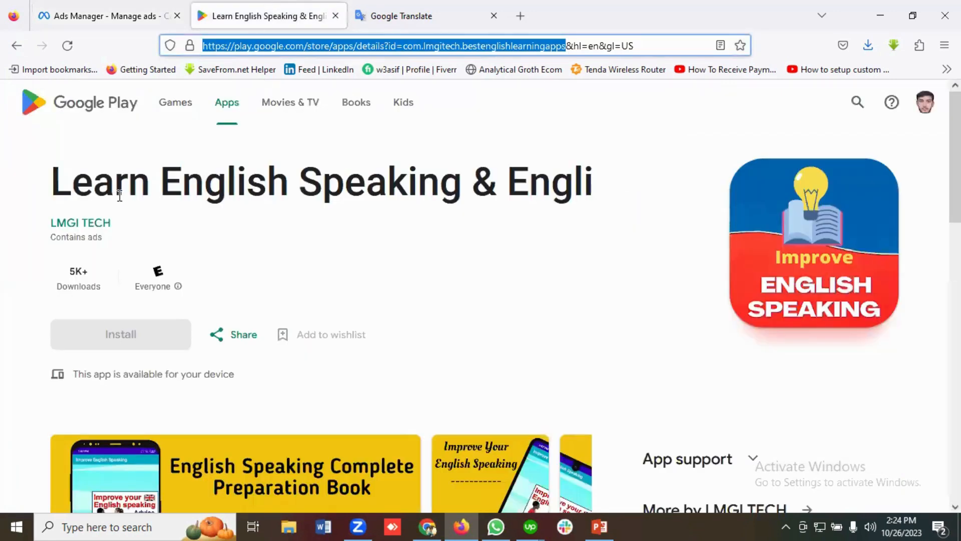
left_click_drag(461, 185, 51, 182)
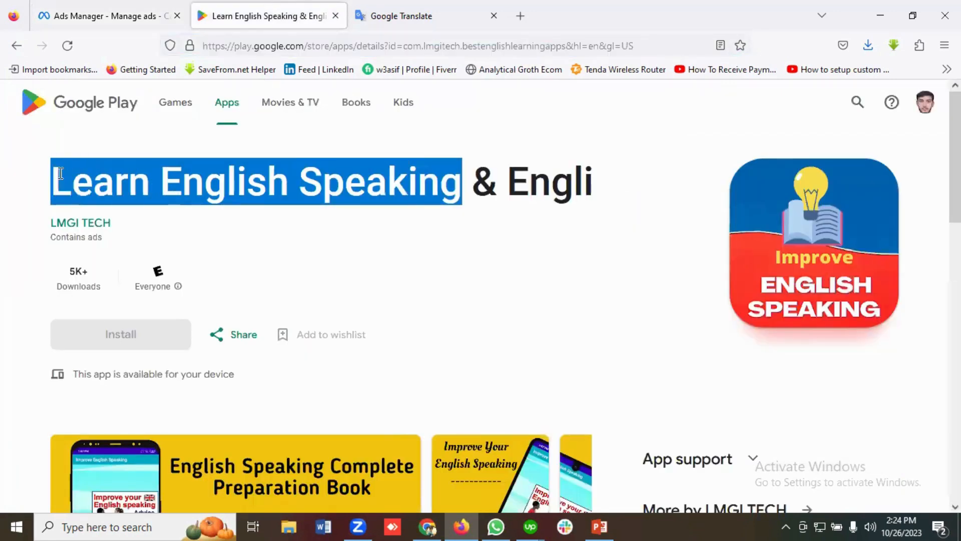
right_click(129, 181)
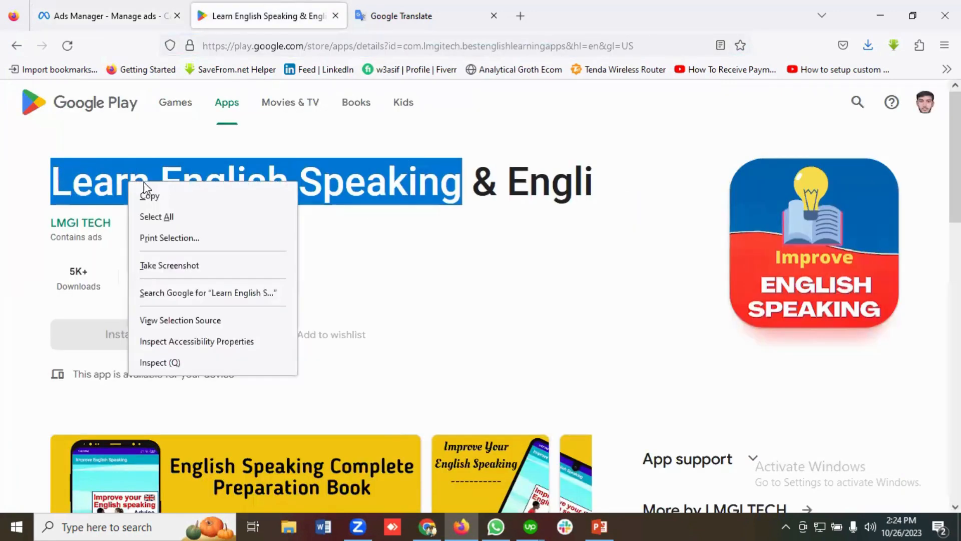
left_click(170, 196)
left_click(114, 3)
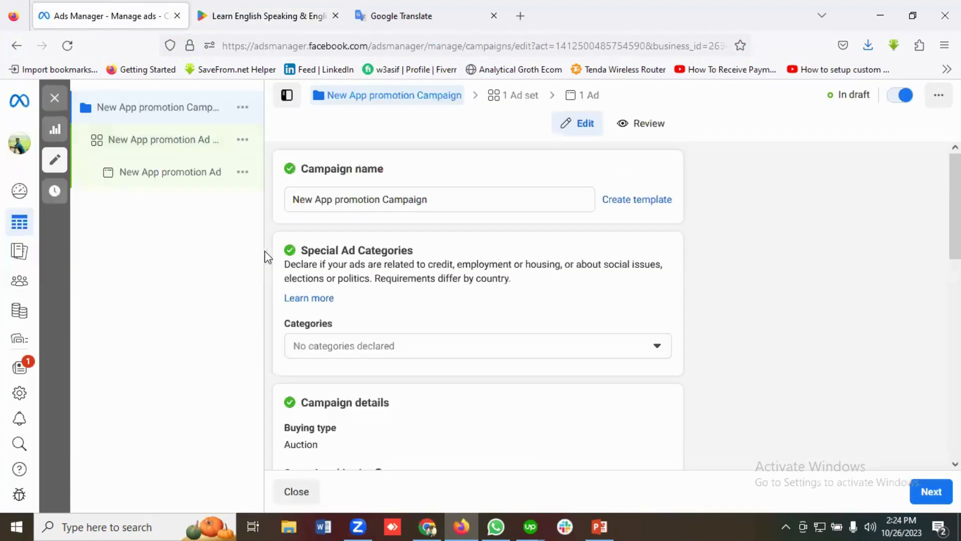
double_click(303, 199)
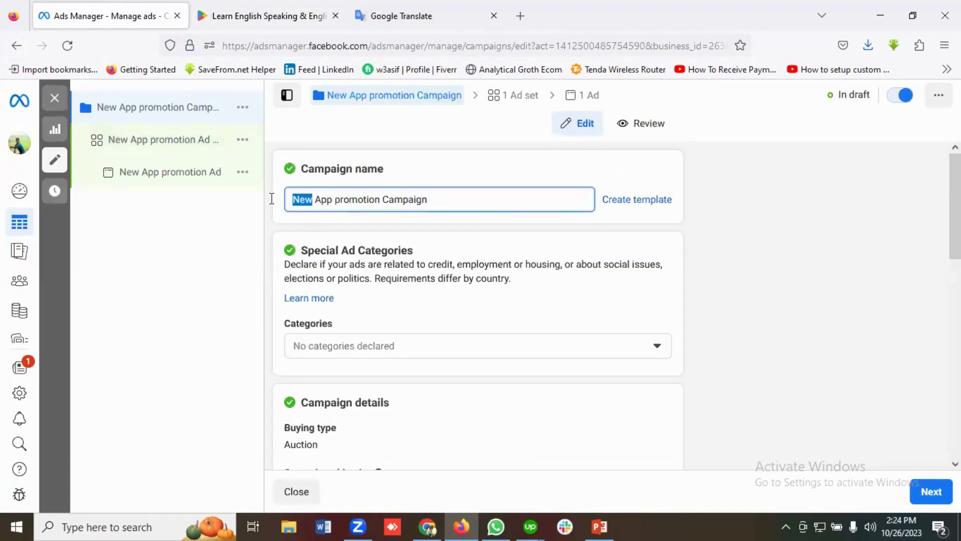
key("ctrl+v")
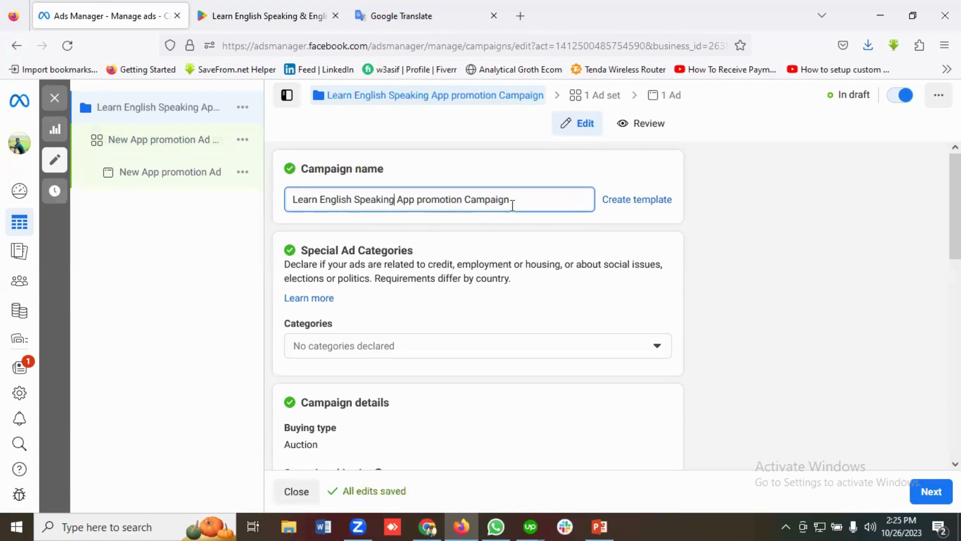
Review the remaining campaign settings, leaving iOS 14+, A/B test and Advantage campaign budget off, and continue to the ad set
scroll(395, 298, "down", 2)
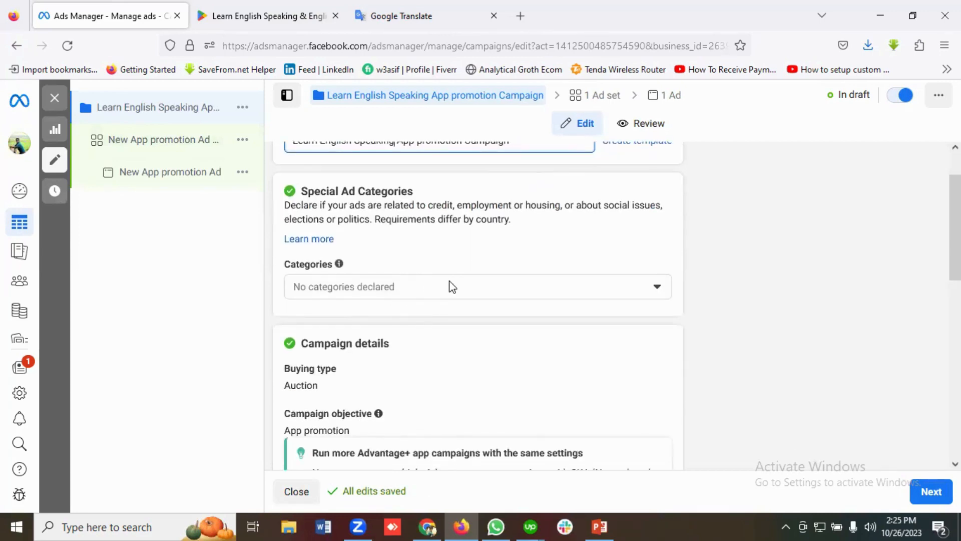
scroll(450, 285, "down", 4)
scroll(366, 294, "down", 10)
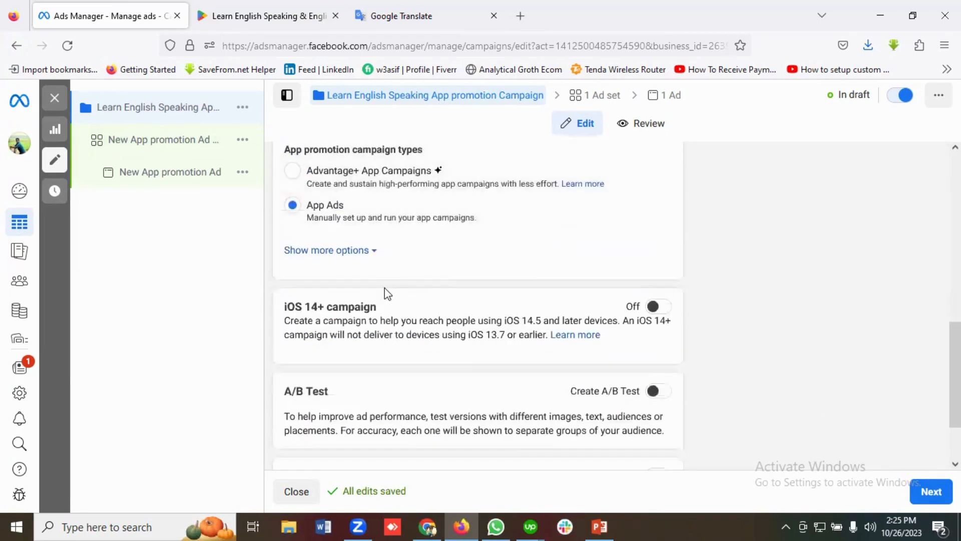
scroll(393, 294, "up", 2)
scroll(393, 294, "down", 4)
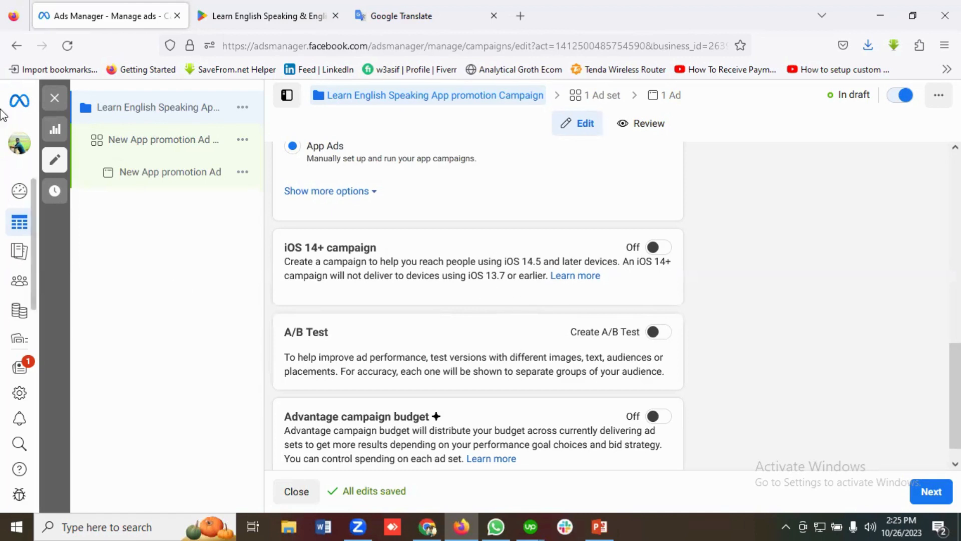
scroll(649, 276, "down", 1)
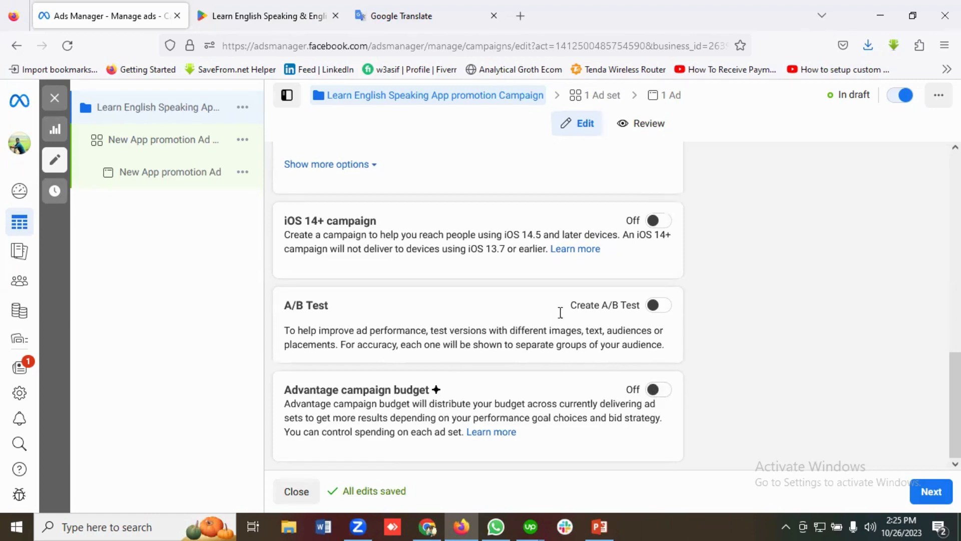
left_click(930, 492)
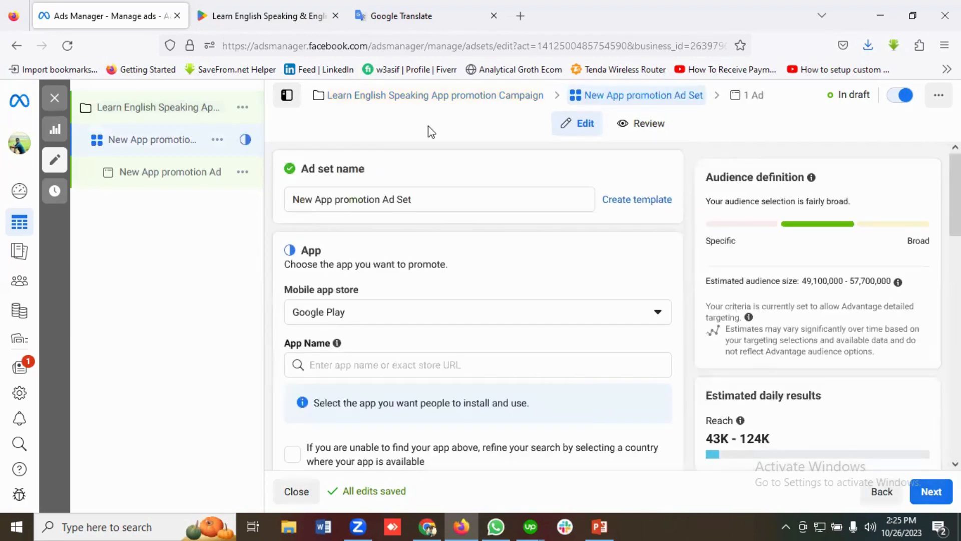
Copy "Learn English Speaking" from the Google Play title and rename the ad set in Ads Manager to "Learn English Speaking Ad Set"
key("ctrl+Tab")
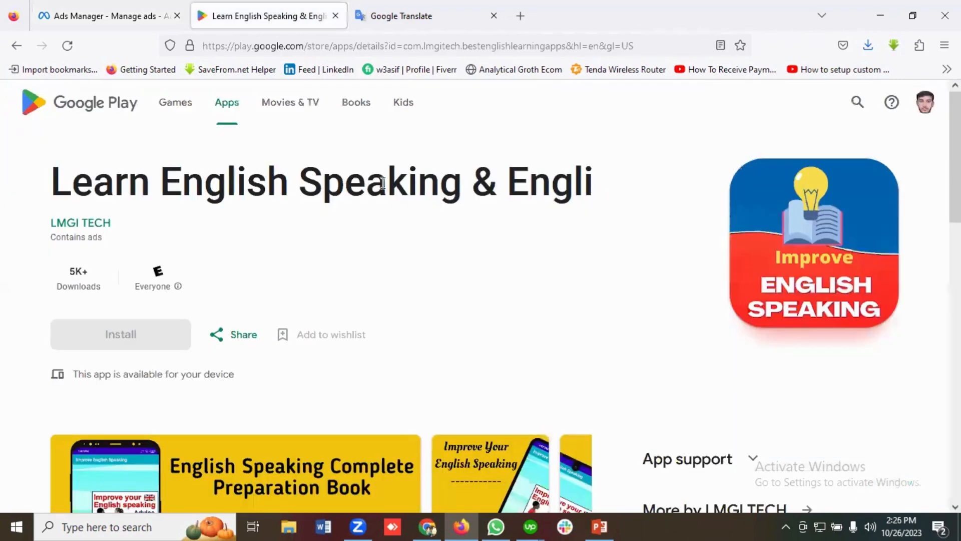
left_click_drag(462, 183, 50, 183)
right_click(91, 190)
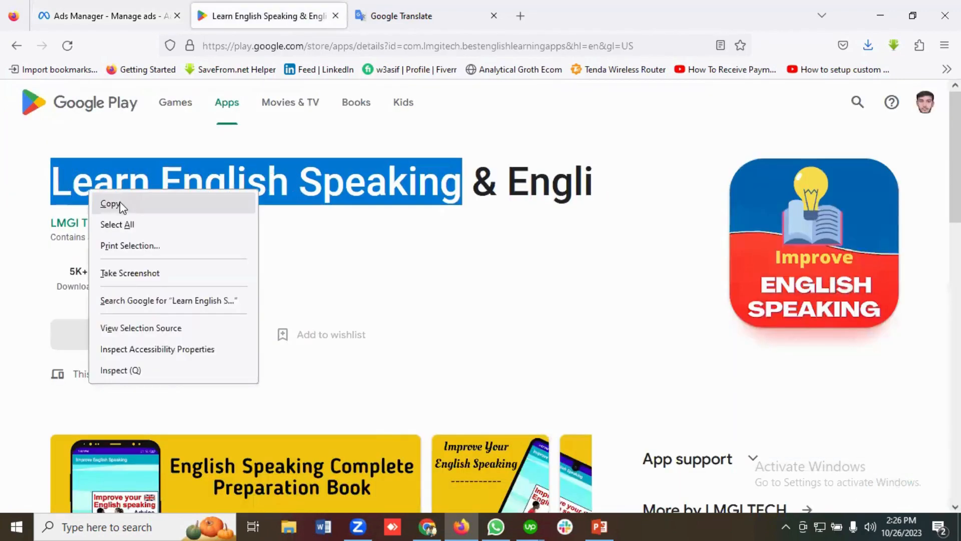
left_click(119, 201)
left_click(89, 16)
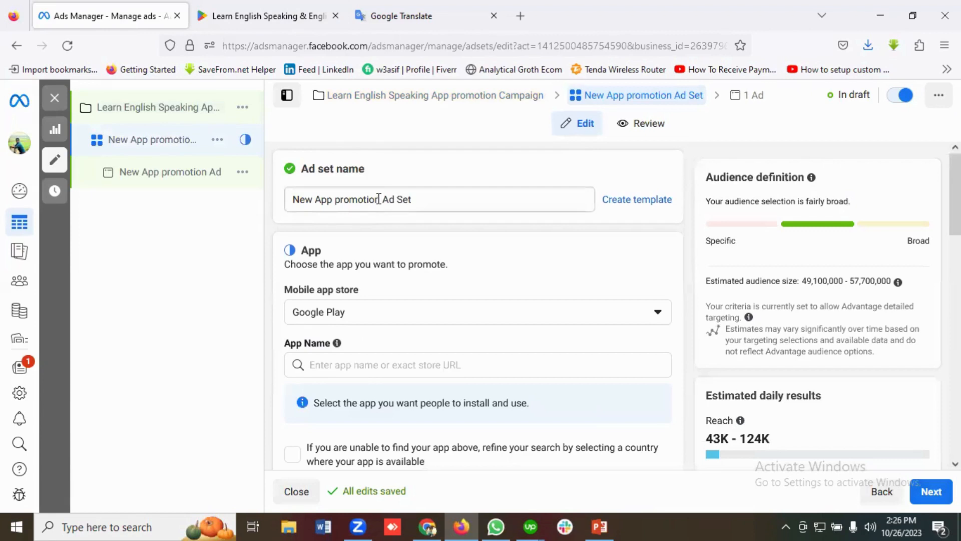
left_click_drag(383, 200, 269, 196)
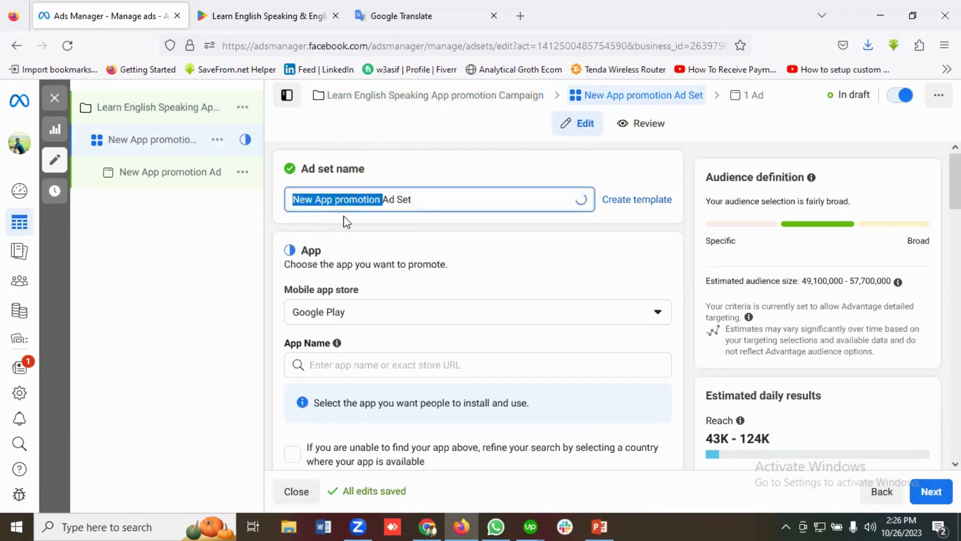
key("ctrl+v")
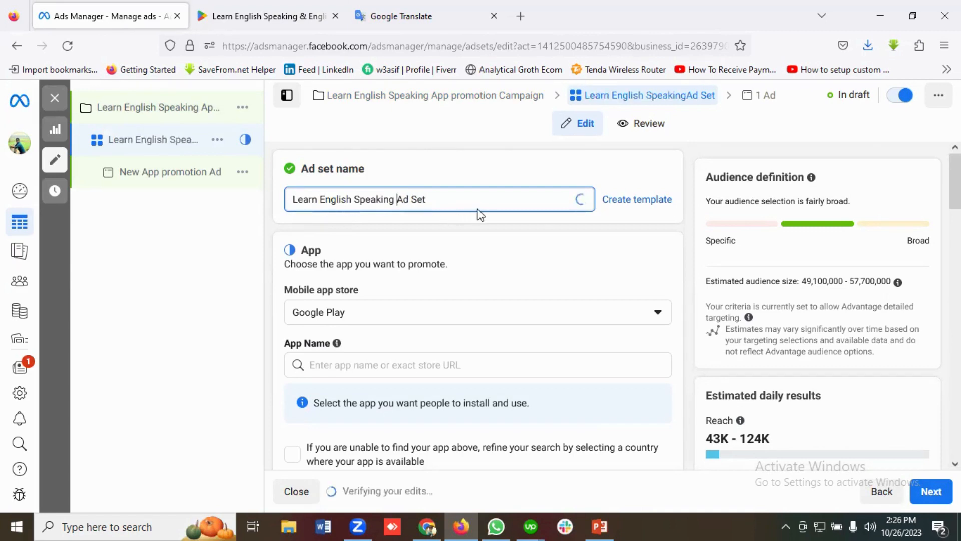
Choose Google Play as the mobile app store, search for "LMGI" and select the "Learn English Speaking & English Grammar" app
scroll(485, 221, "down", 1)
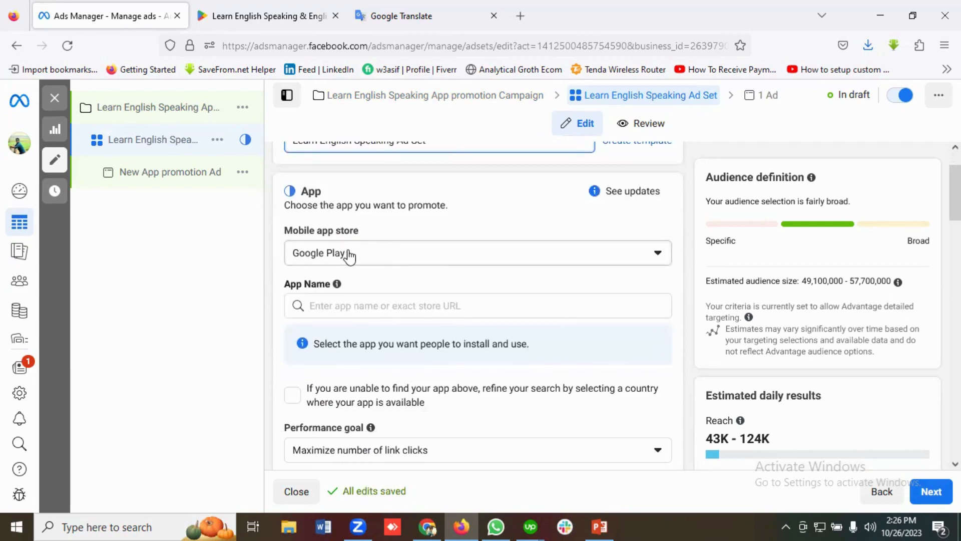
left_click(369, 258)
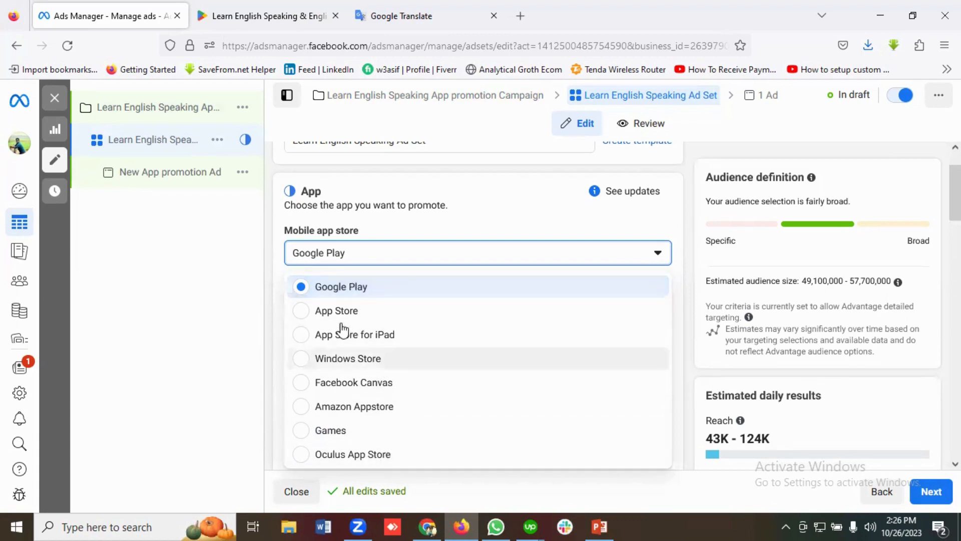
left_click(334, 294)
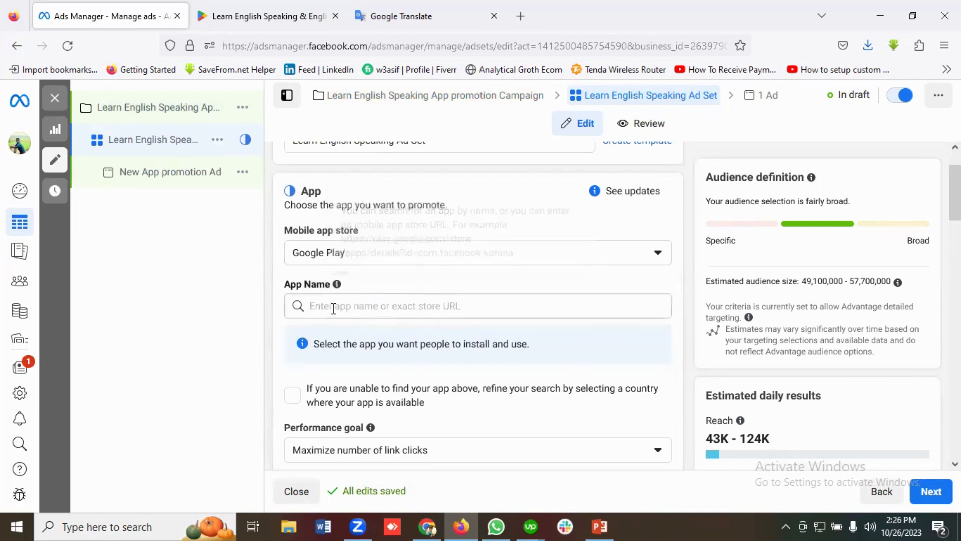
left_click(334, 307)
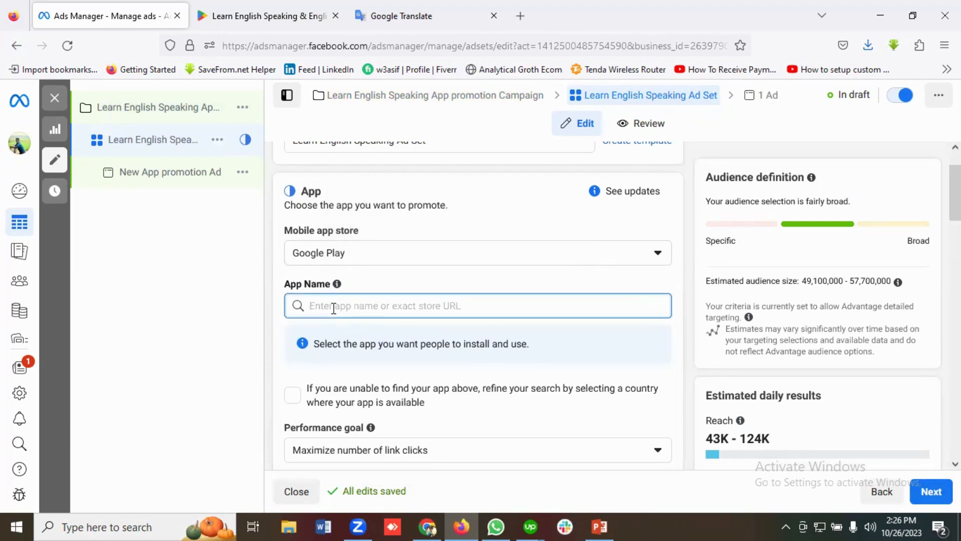
type("LMGI")
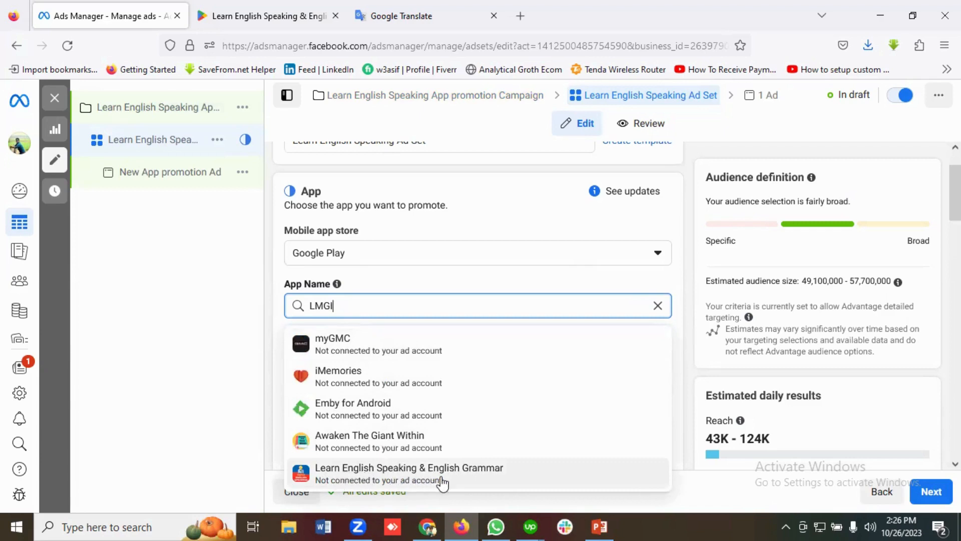
left_click(411, 478)
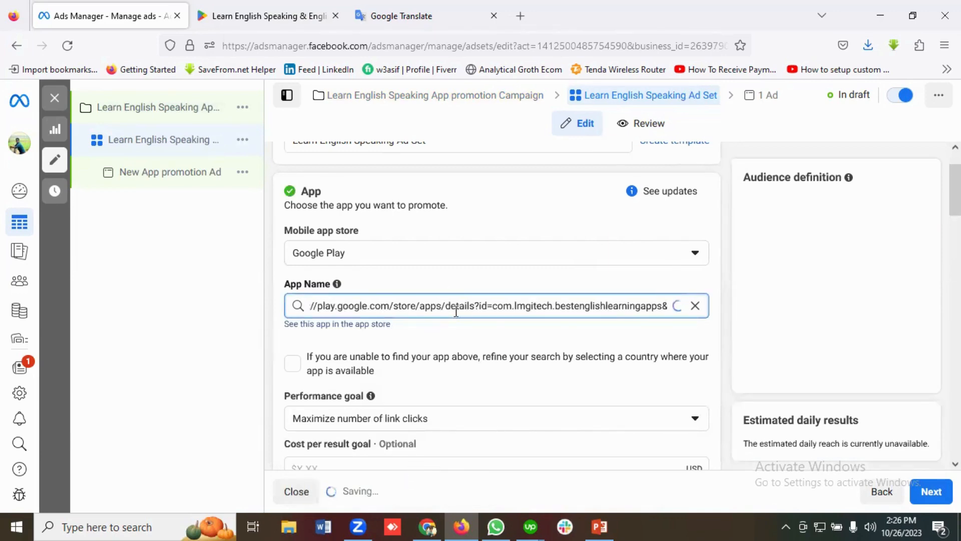
Check the developer name on the app's Google Play page and compare it with the App Name entry in Ads Manager
left_click(270, 7)
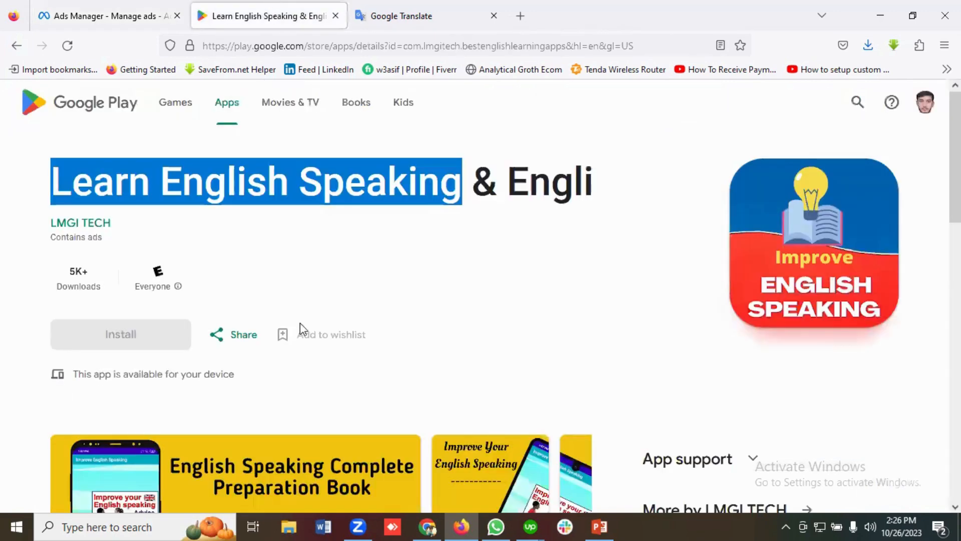
left_click_drag(133, 227, 50, 223)
left_click(153, 234)
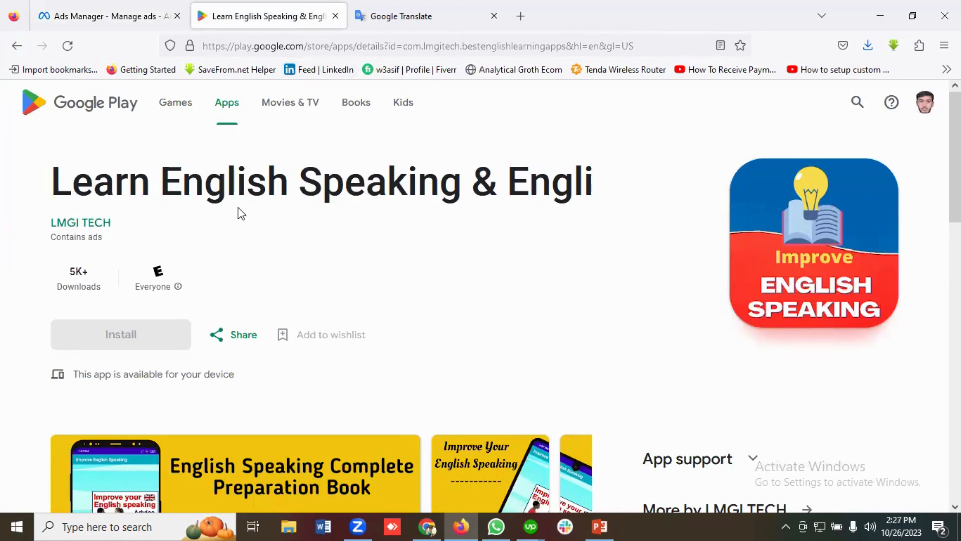
left_click(114, 5)
left_click(436, 304)
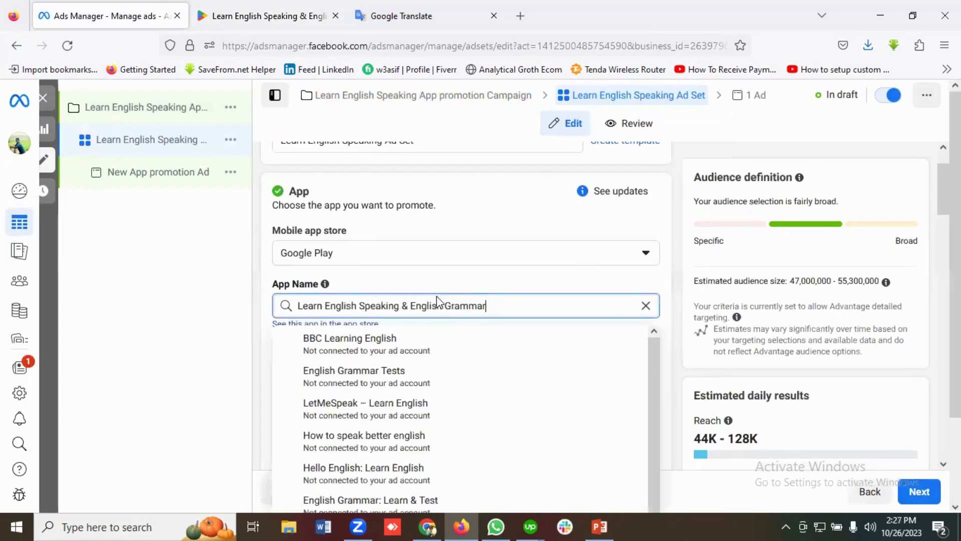
left_click(254, 314)
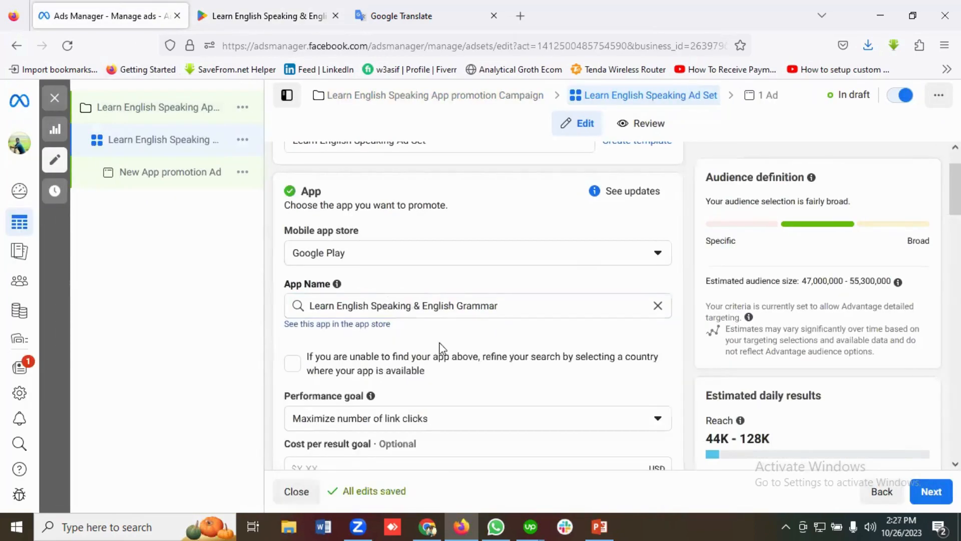
Change the ad set's performance goal to Maximize number of app installs
scroll(481, 347, "down", 3)
scroll(464, 307, "down", 1)
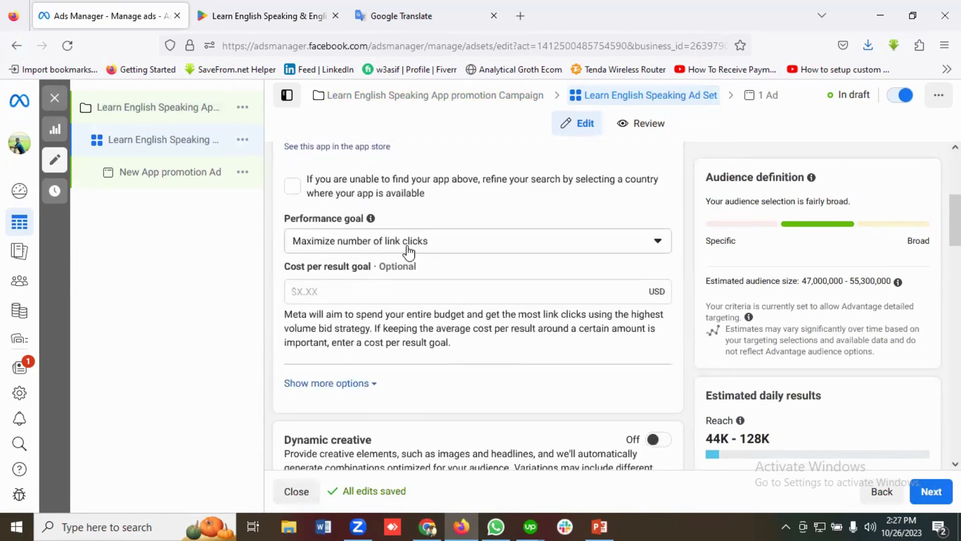
left_click(367, 247)
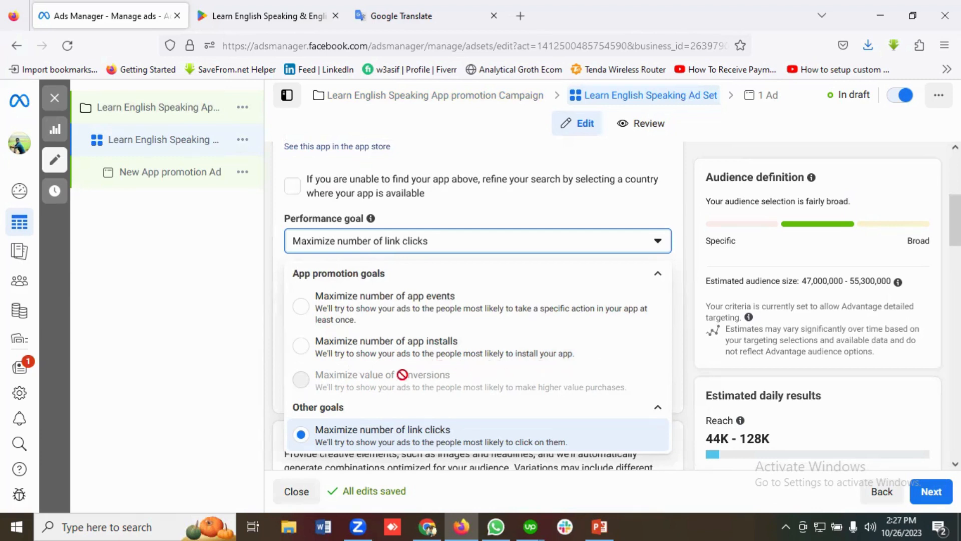
left_click(360, 350)
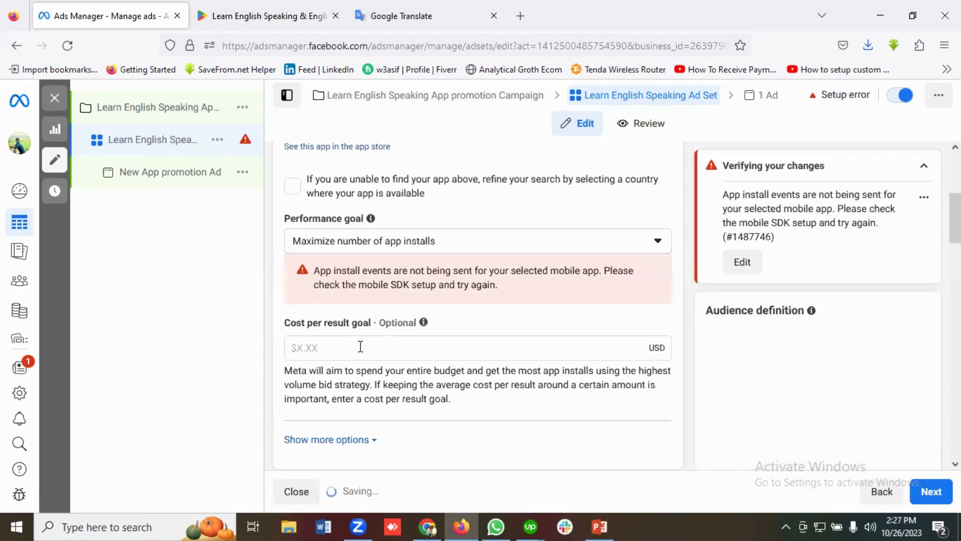
Expand the extra performance goal options and review attribution, charging, delivery type, dynamic creative, catalog and budget settings
scroll(359, 348, "down", 2)
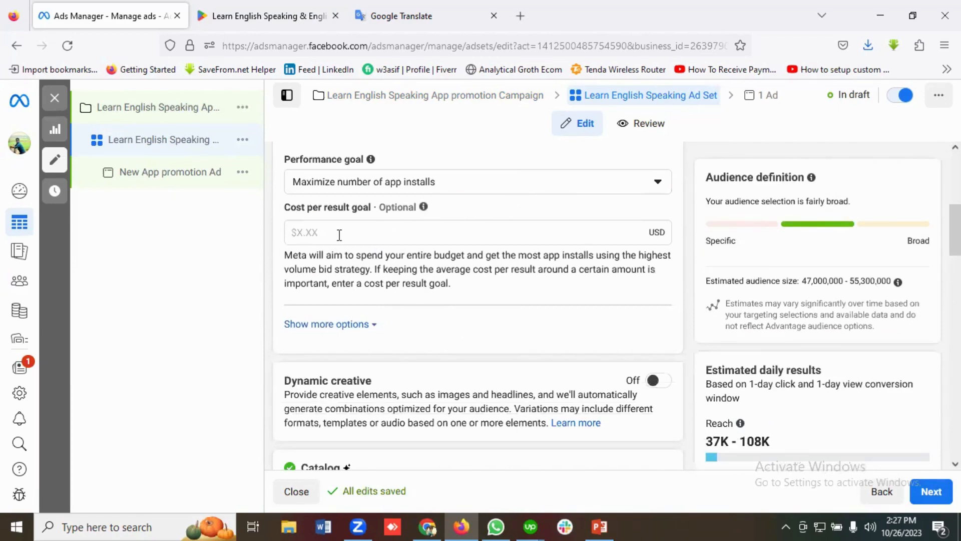
left_click(333, 325)
scroll(438, 308, "down", 3)
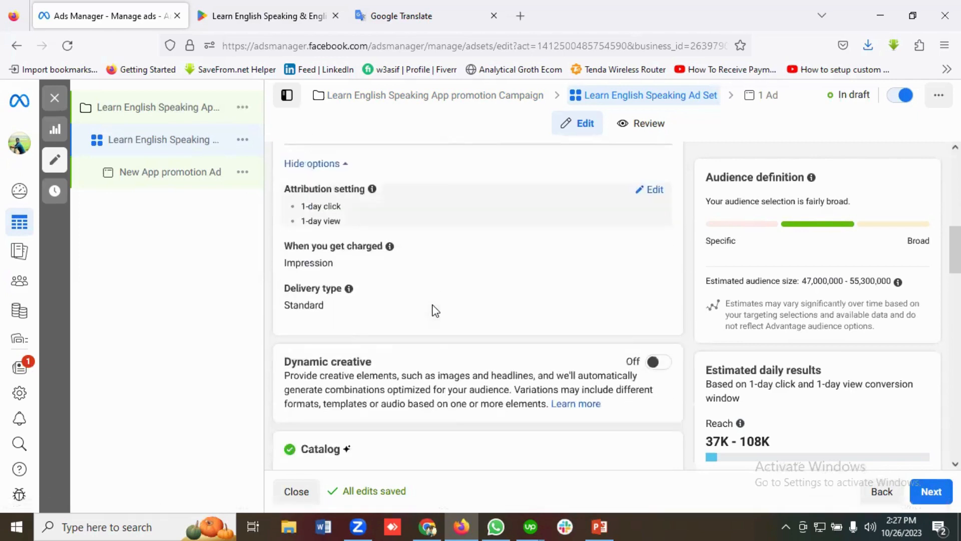
scroll(351, 220, "up", 1)
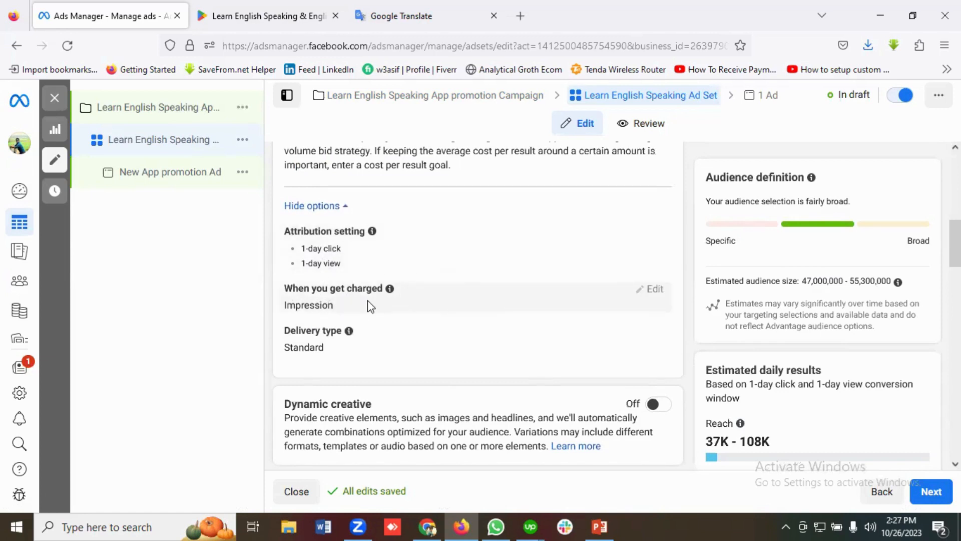
scroll(369, 304, "down", 1)
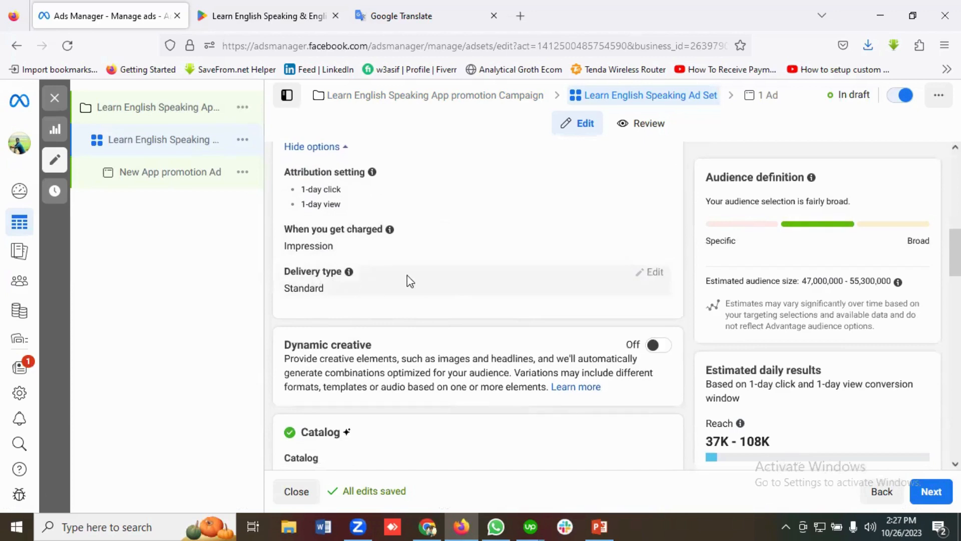
scroll(406, 291, "down", 2)
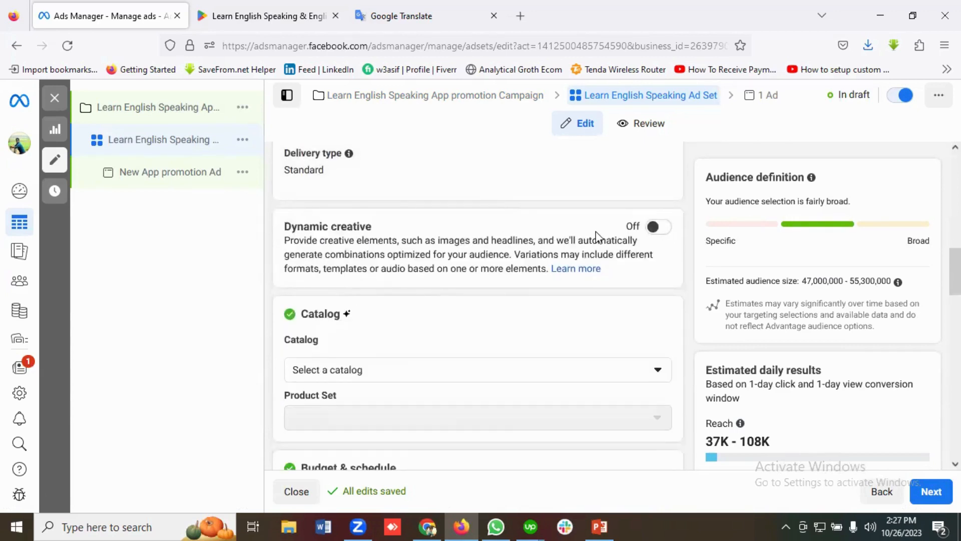
scroll(543, 237, "down", 2)
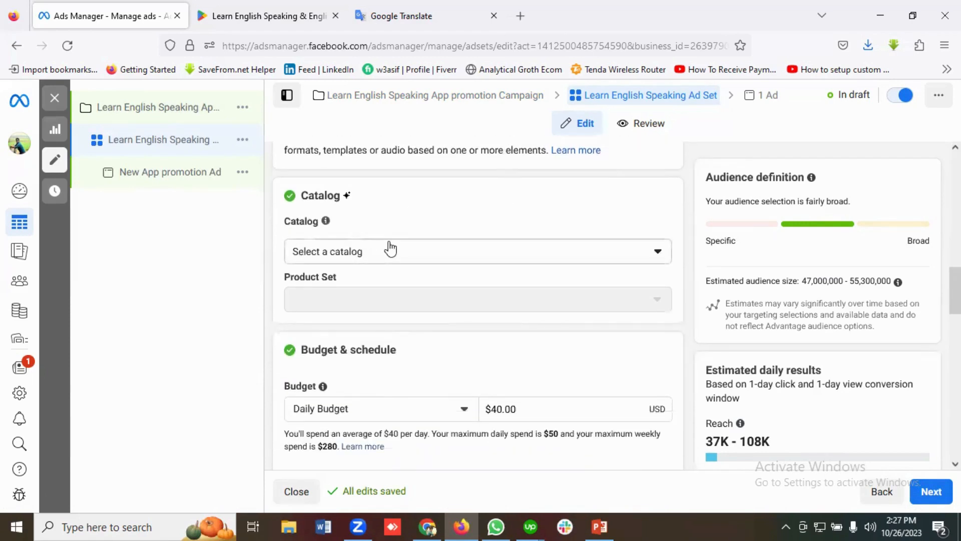
scroll(390, 249, "down", 2)
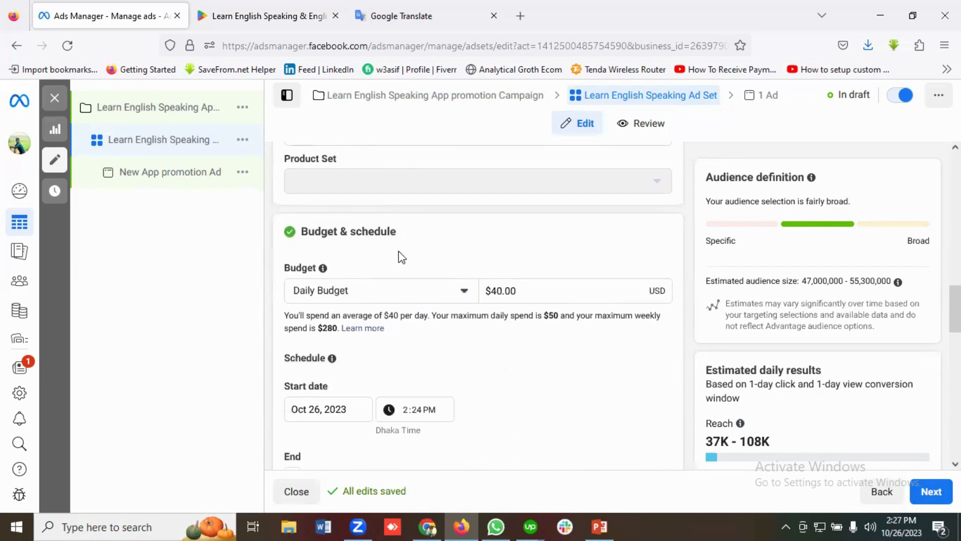
scroll(401, 254, "down", 1)
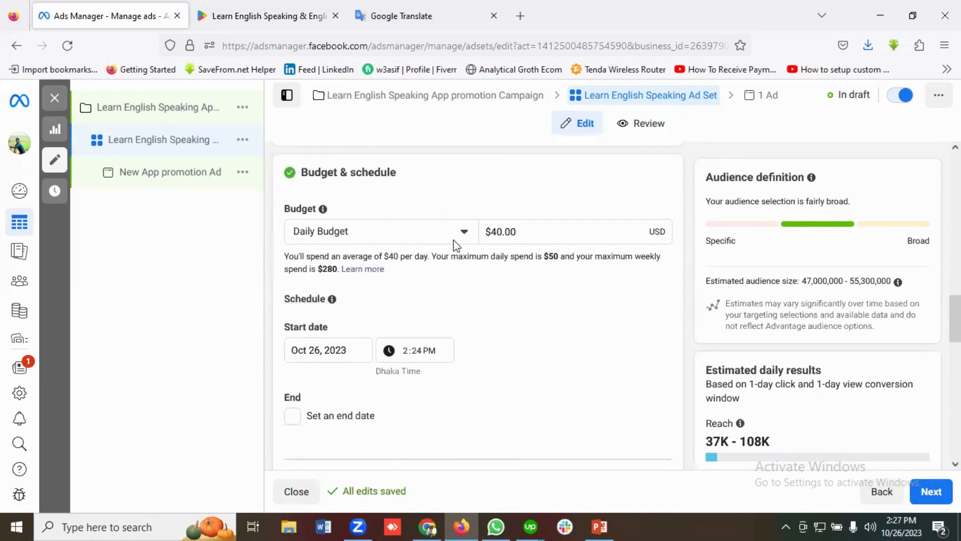
scroll(443, 245, "down", 1)
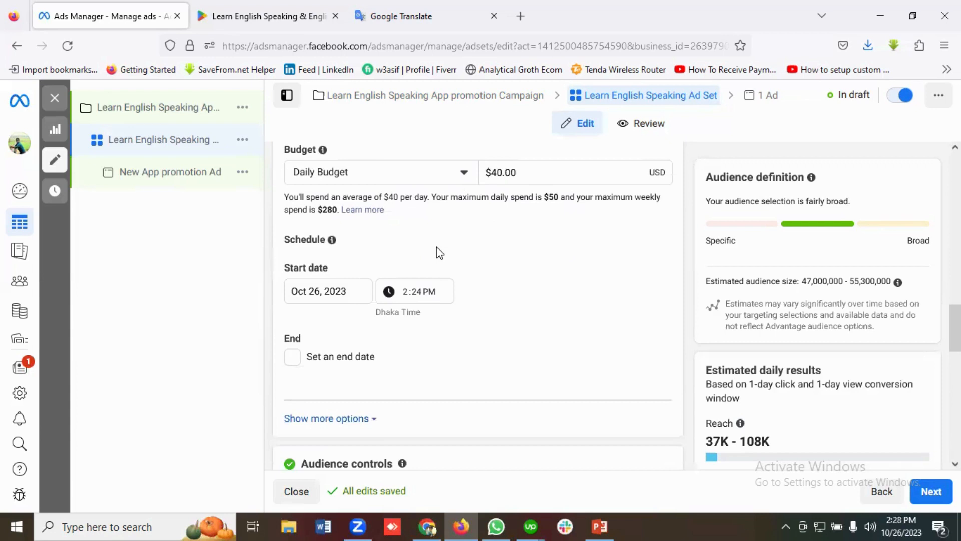
Enable an end date for the ad set schedule and set it to November 26, 2023
scroll(436, 248, "down", 1)
left_click(292, 298)
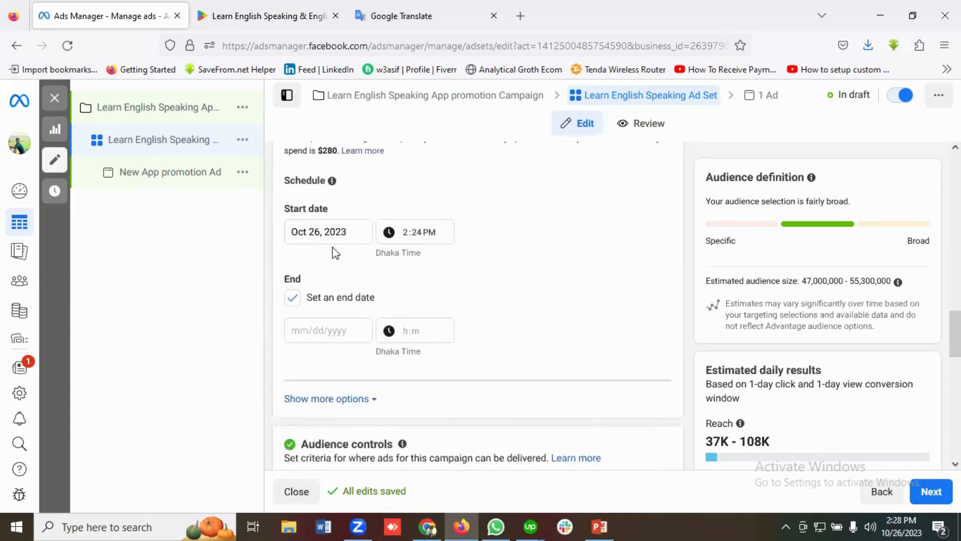
left_click(324, 328)
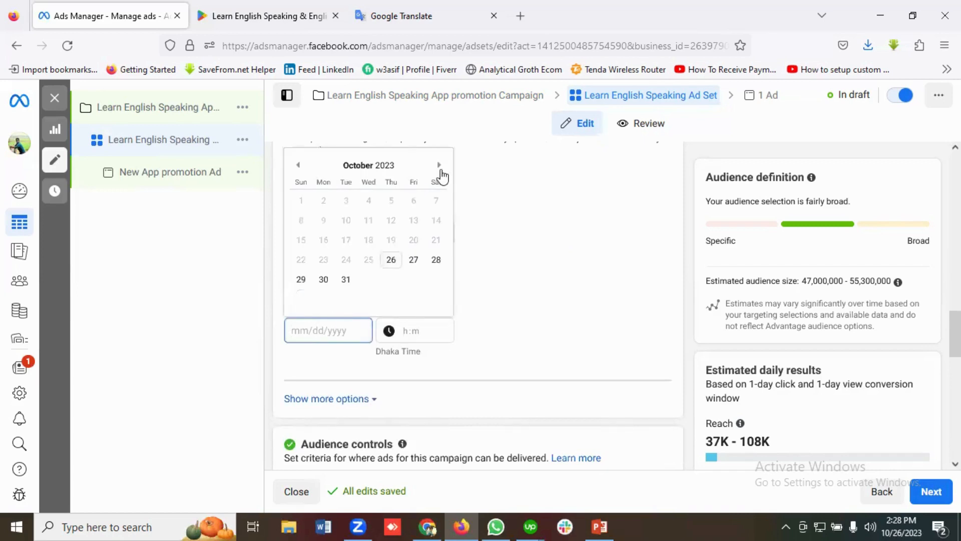
left_click(439, 165)
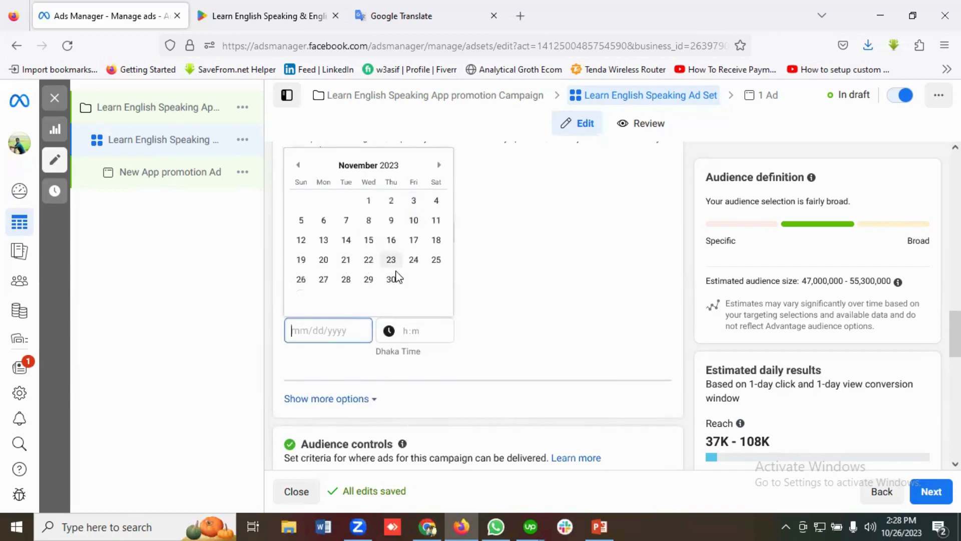
left_click(300, 280)
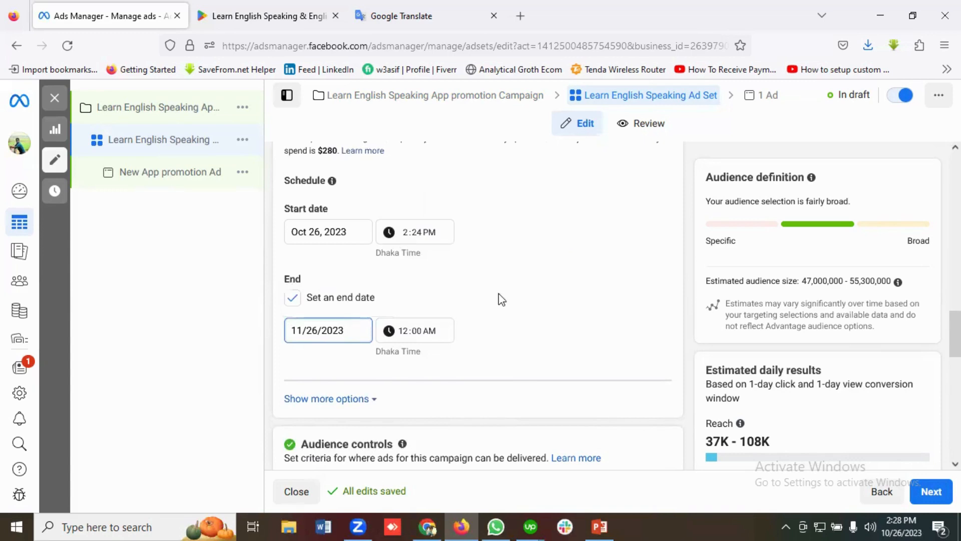
Expand the additional budget and schedule options and examine the ad scheduling setting
scroll(502, 300, "down", 3)
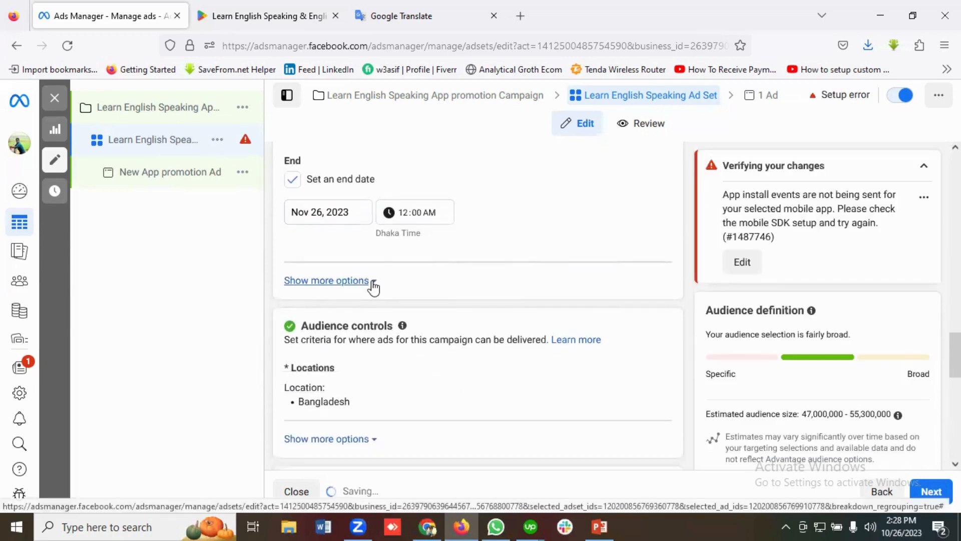
left_click(349, 282)
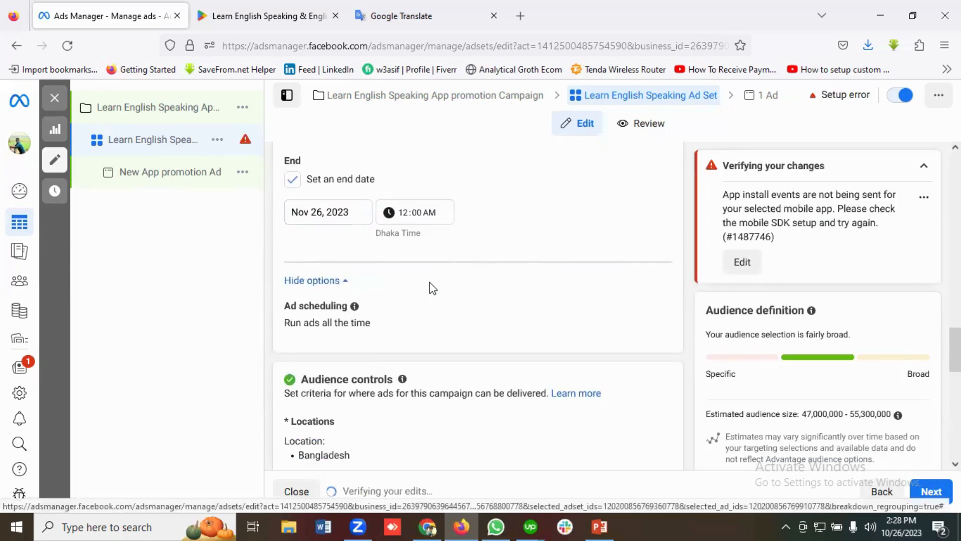
scroll(350, 277, "down", 2)
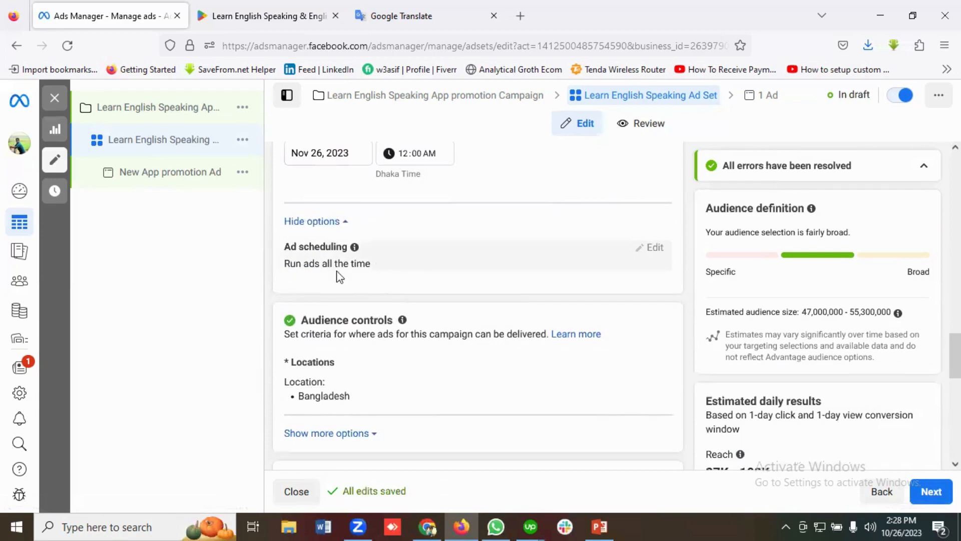
scroll(443, 262, "down", 3)
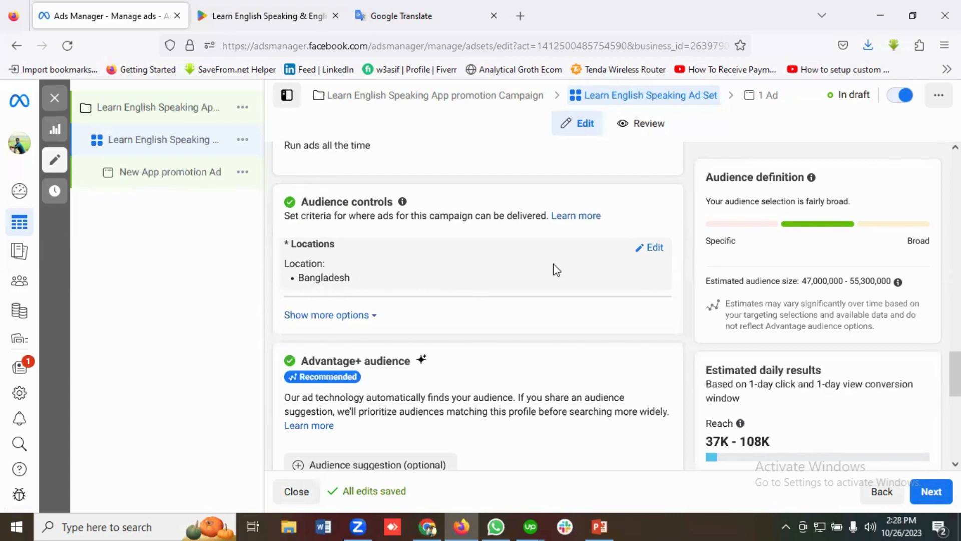
Open the audience location for editing and expand the remaining audience control options
scroll(509, 290, "down", 1)
scroll(632, 209, "up", 1)
left_click(655, 251)
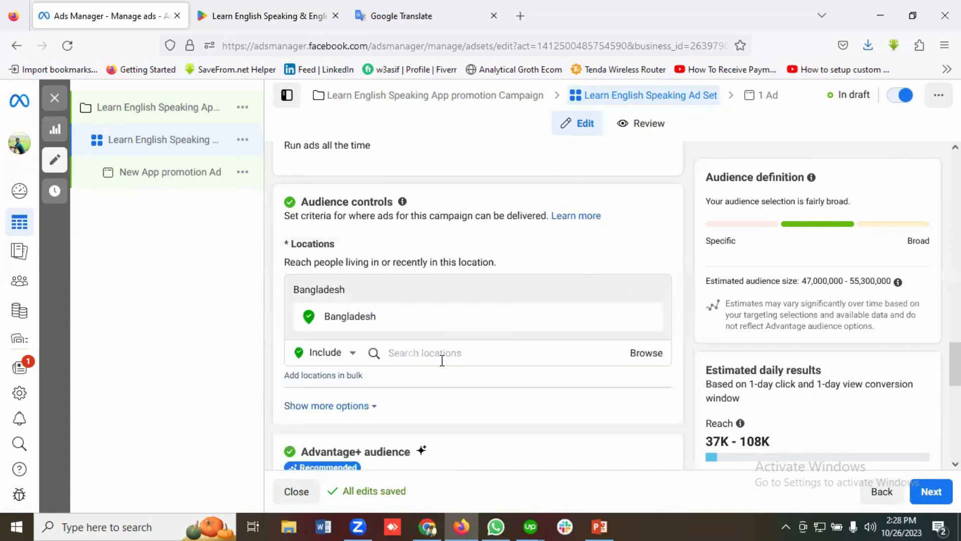
scroll(424, 291, "down", 2)
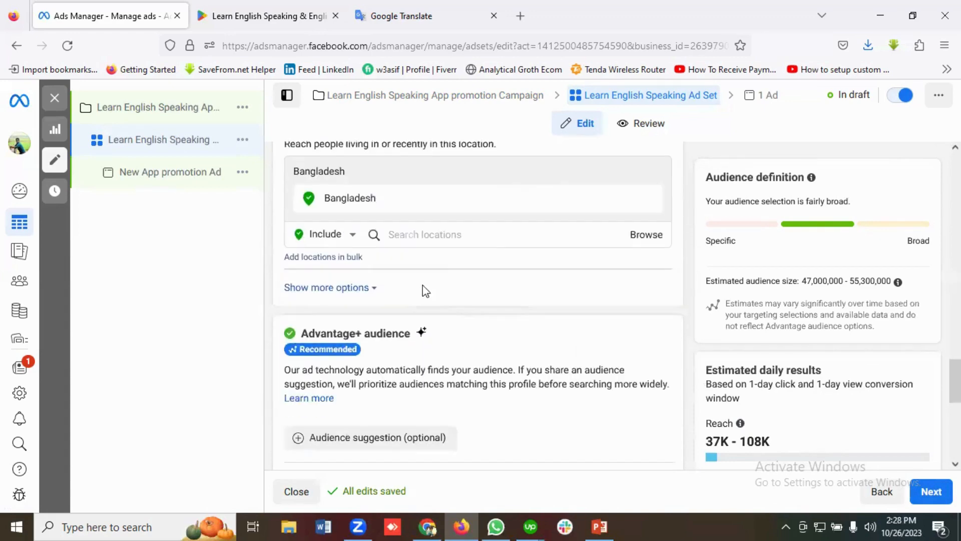
left_click(350, 289)
Switch the ad set from Advantage+ audience to the original audience options
scroll(401, 290, "down", 1)
scroll(381, 296, "down", 4)
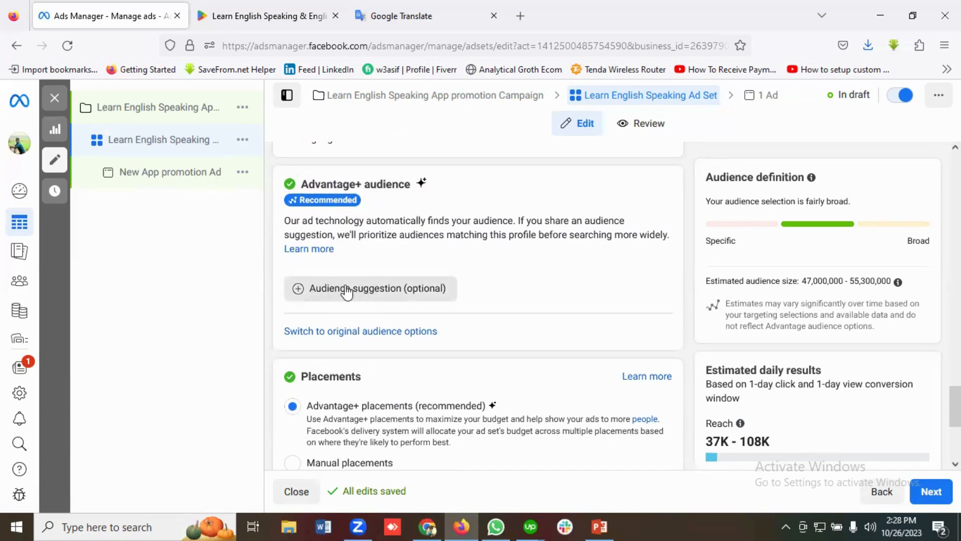
left_click(345, 335)
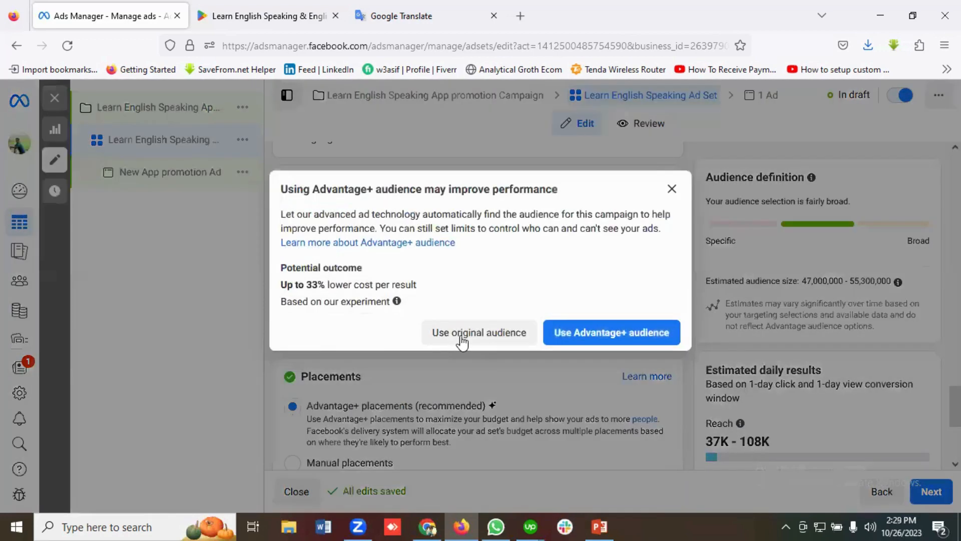
left_click(461, 341)
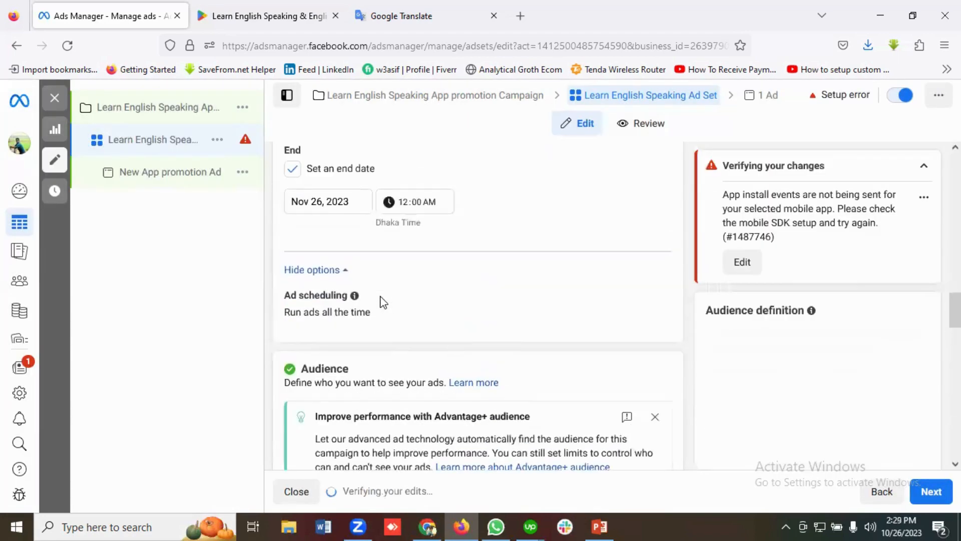
Open the audience age range for editing and set the maximum age to 50
scroll(381, 301, "down", 6)
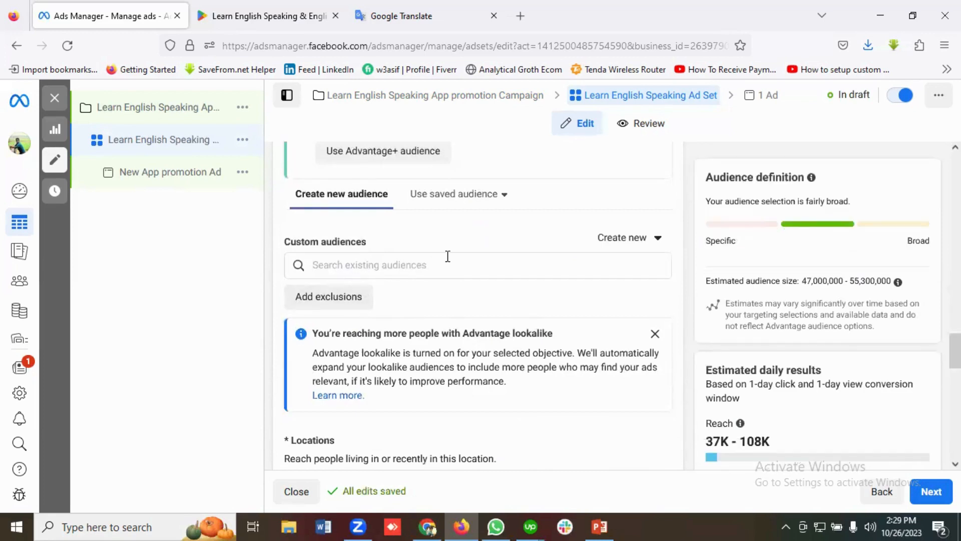
scroll(428, 295, "down", 4)
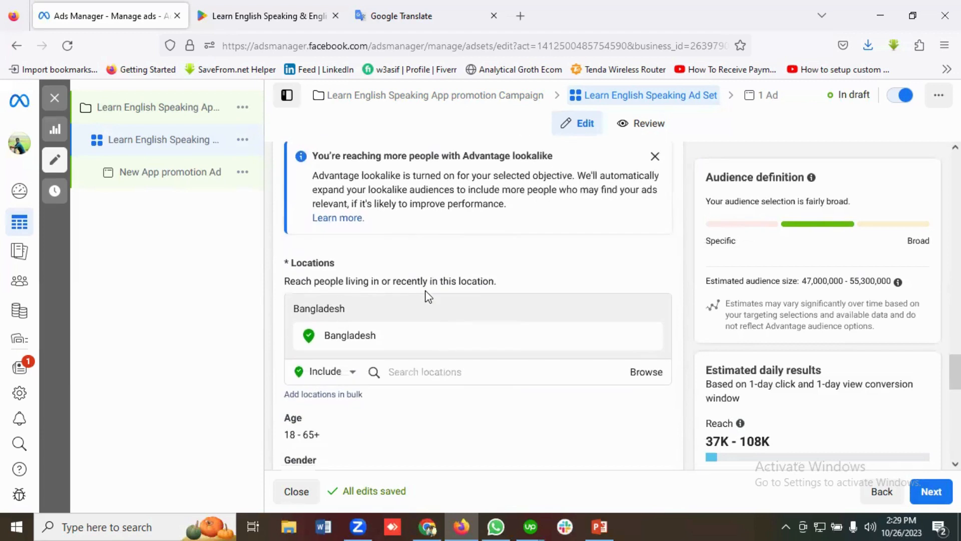
scroll(428, 295, "down", 1)
scroll(468, 279, "down", 1)
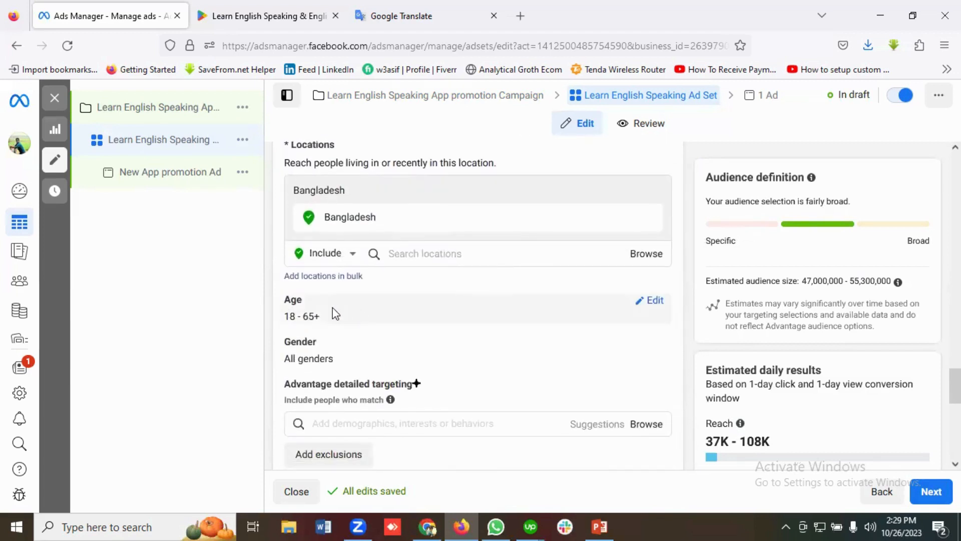
scroll(367, 315, "down", 1)
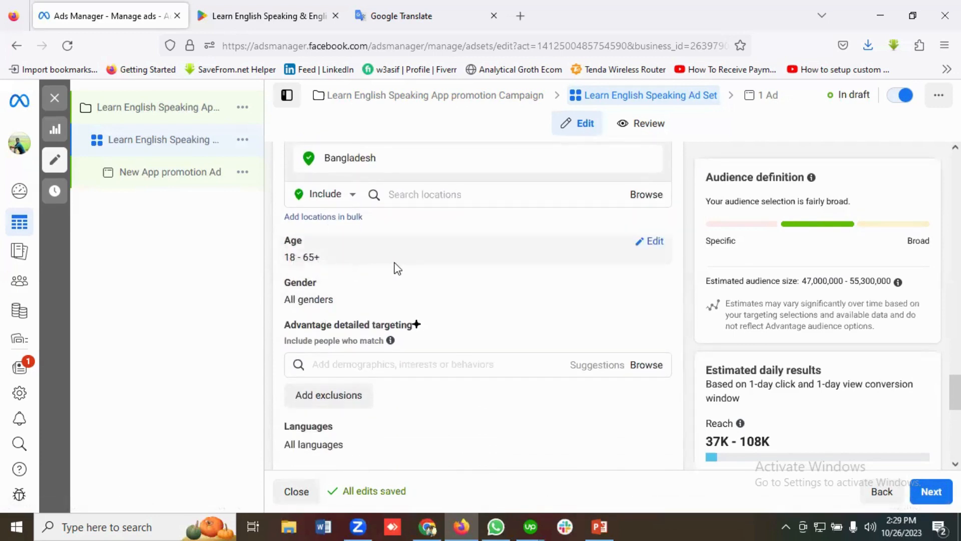
scroll(411, 270, "down", 1)
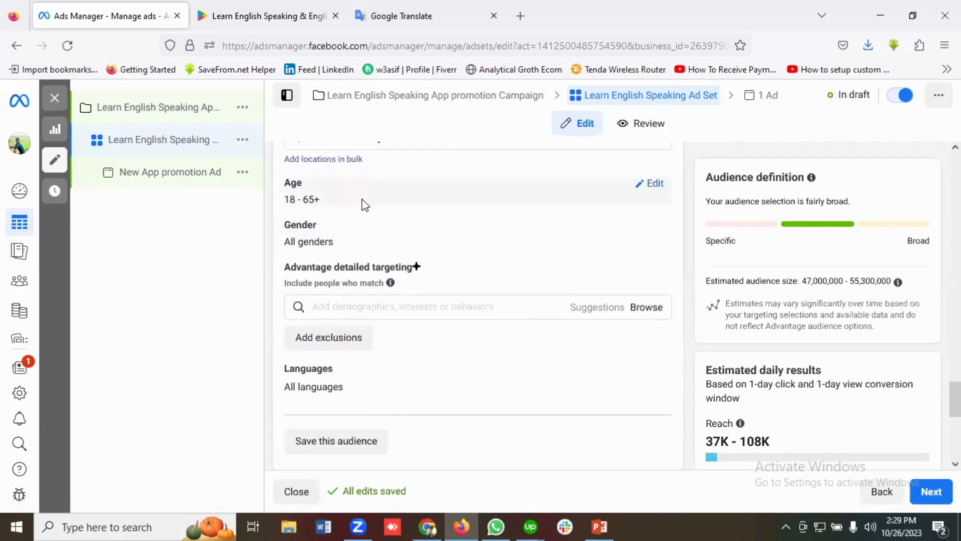
scroll(365, 204, "up", 1)
left_click(653, 246)
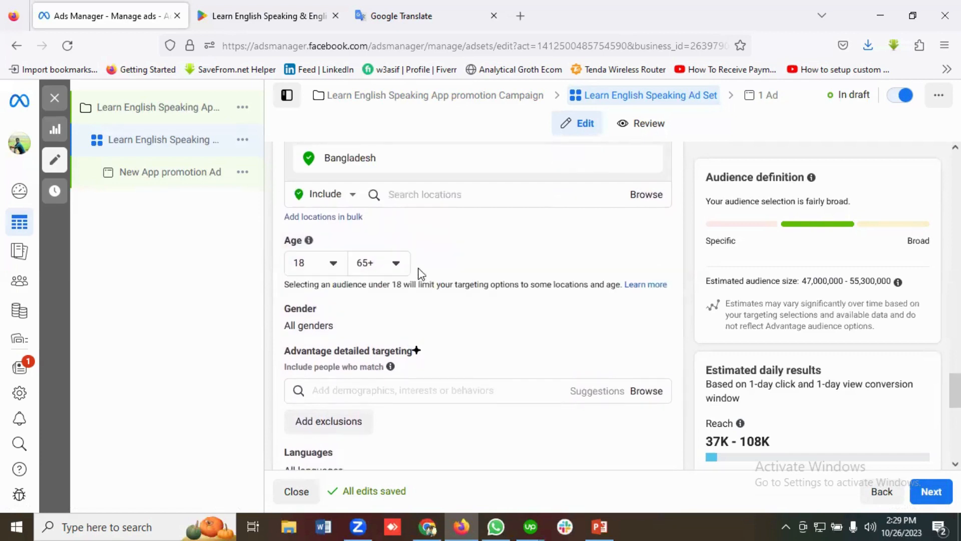
left_click(391, 265)
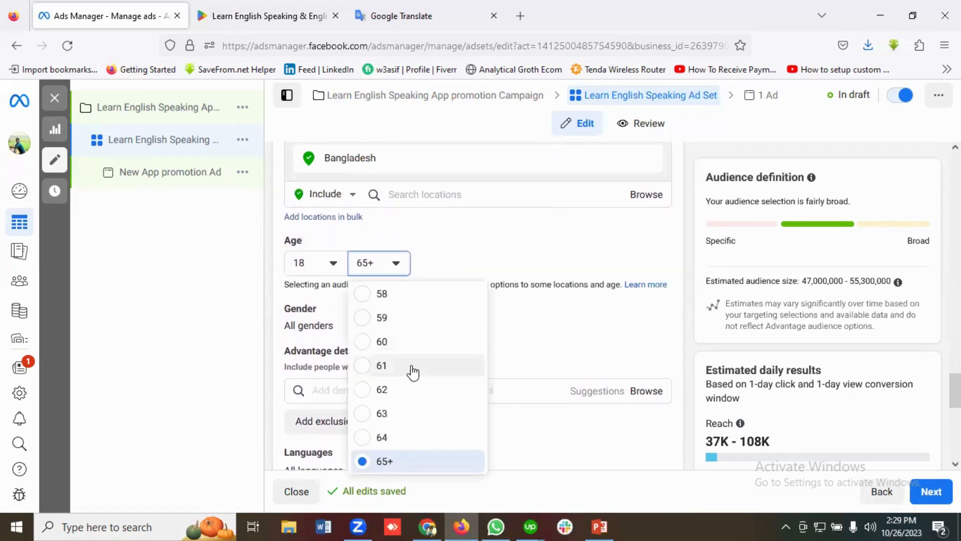
scroll(415, 379, "up", 5)
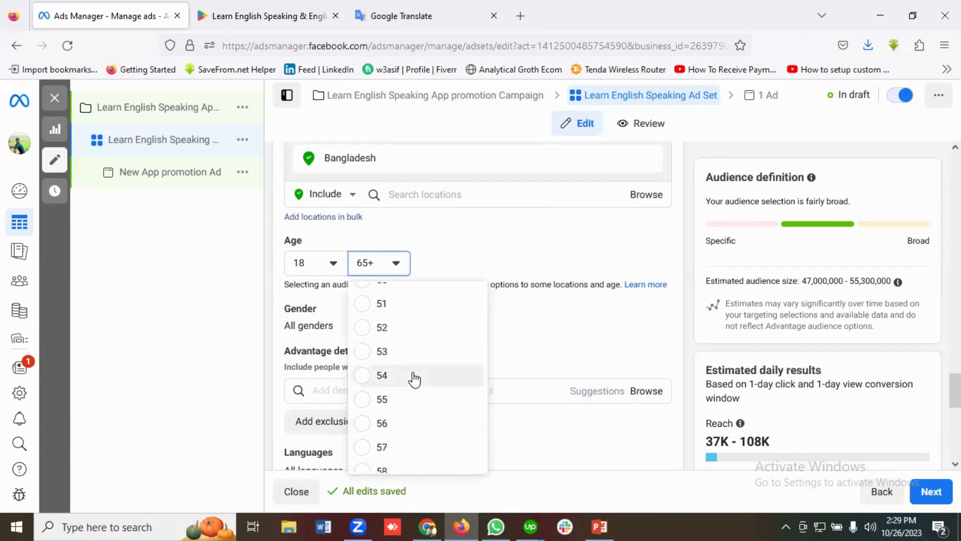
scroll(412, 379, "up", 2)
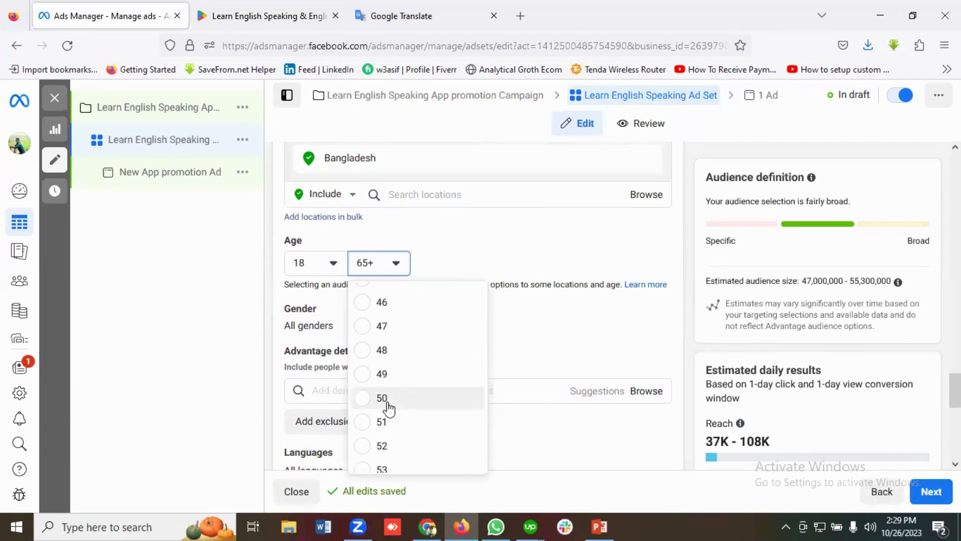
left_click(382, 399)
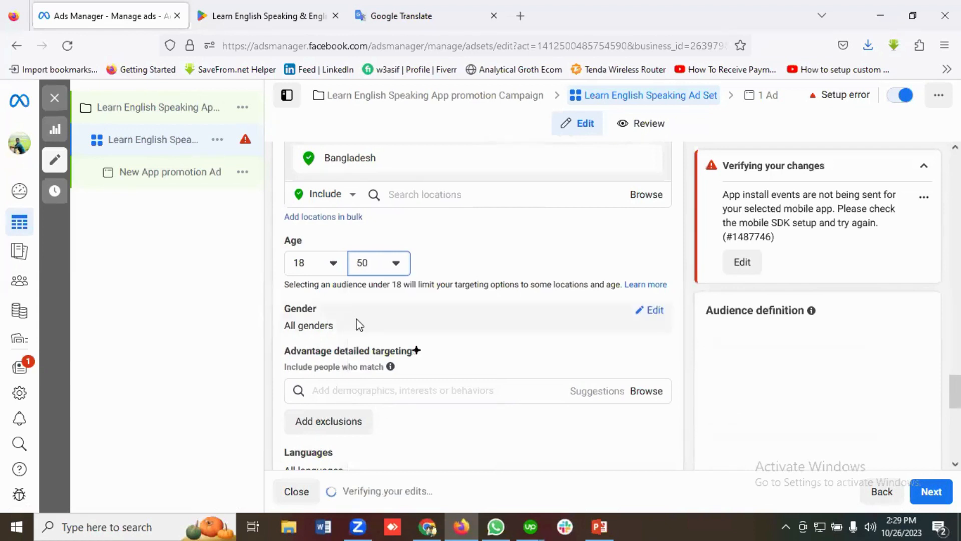
Search the detailed targeting options for English Grammar
scroll(361, 328, "down", 1)
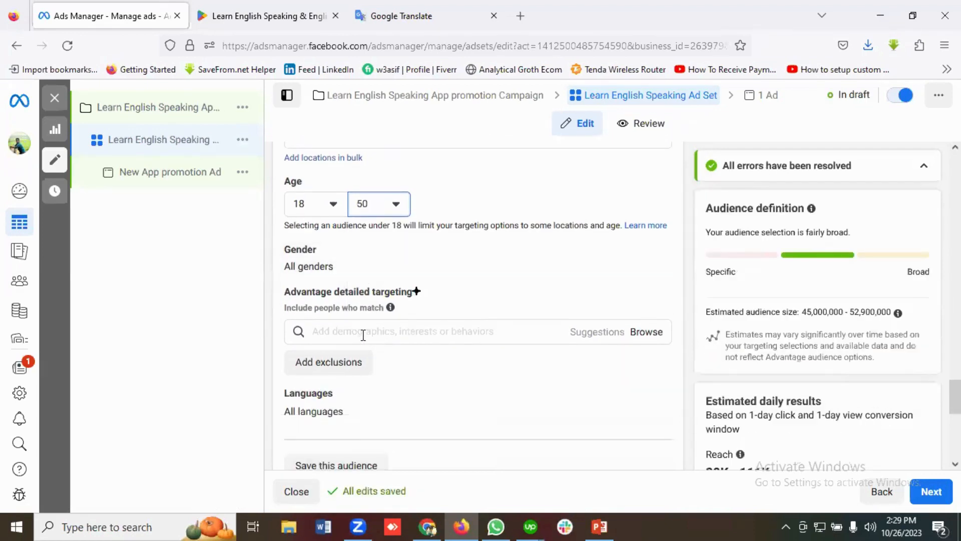
left_click(335, 331)
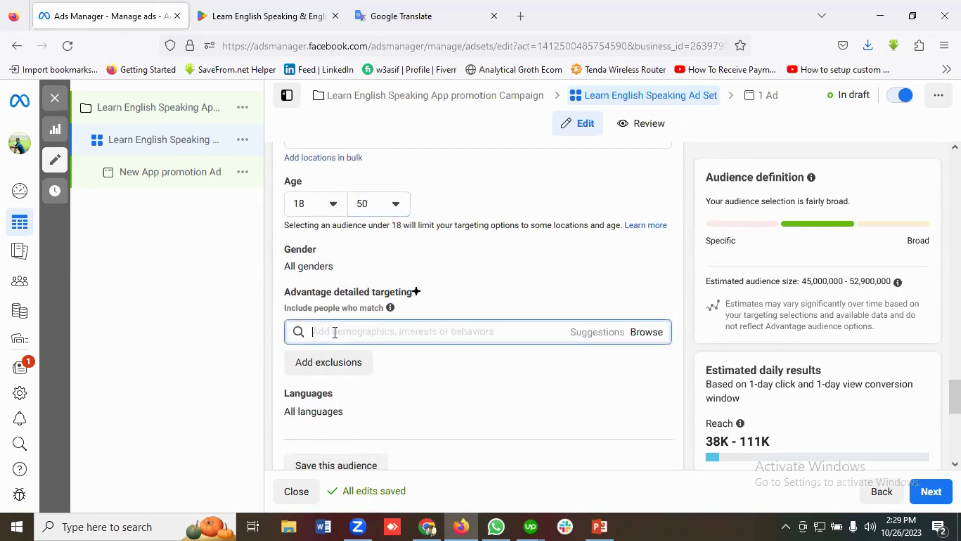
type("eN")
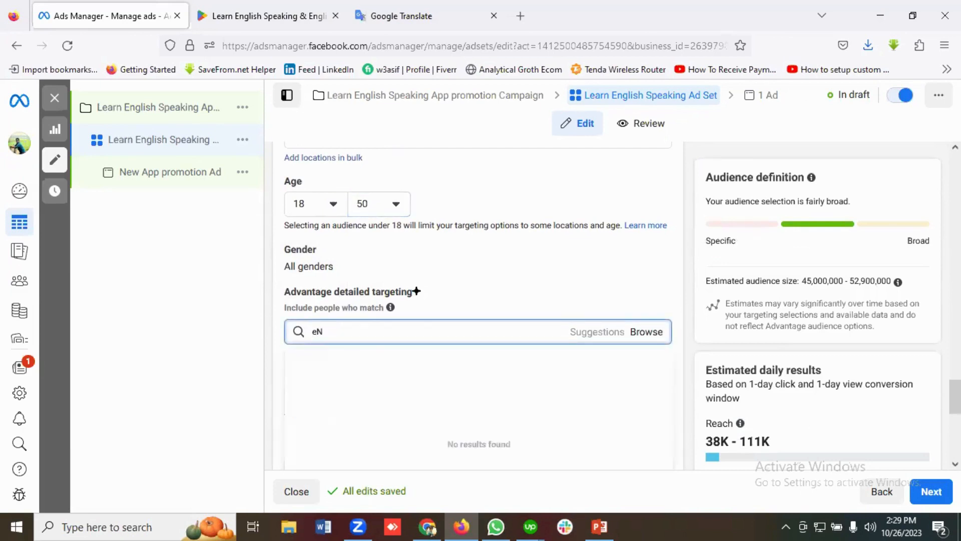
type("GLISH")
key("BackSpace")
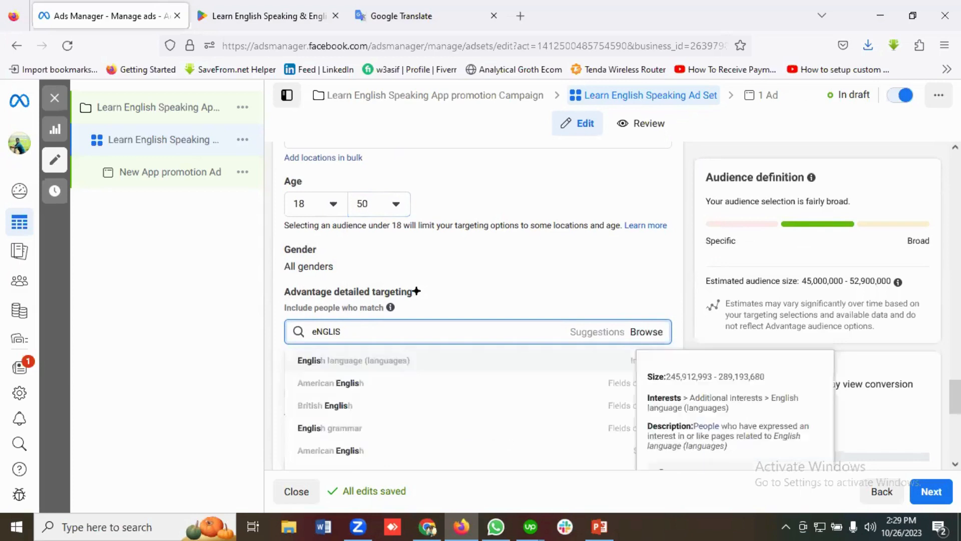
key("BackSpace")
key("BackSpace")
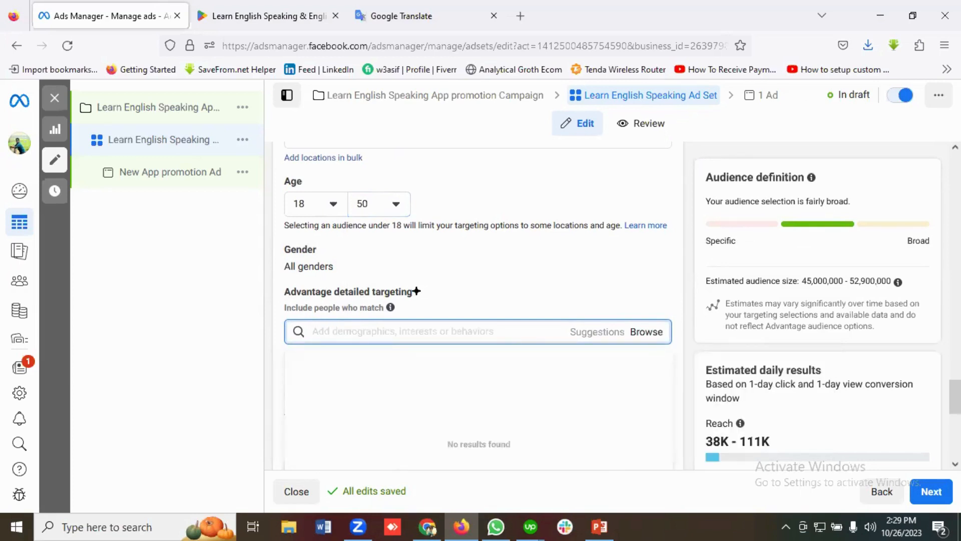
type("English")
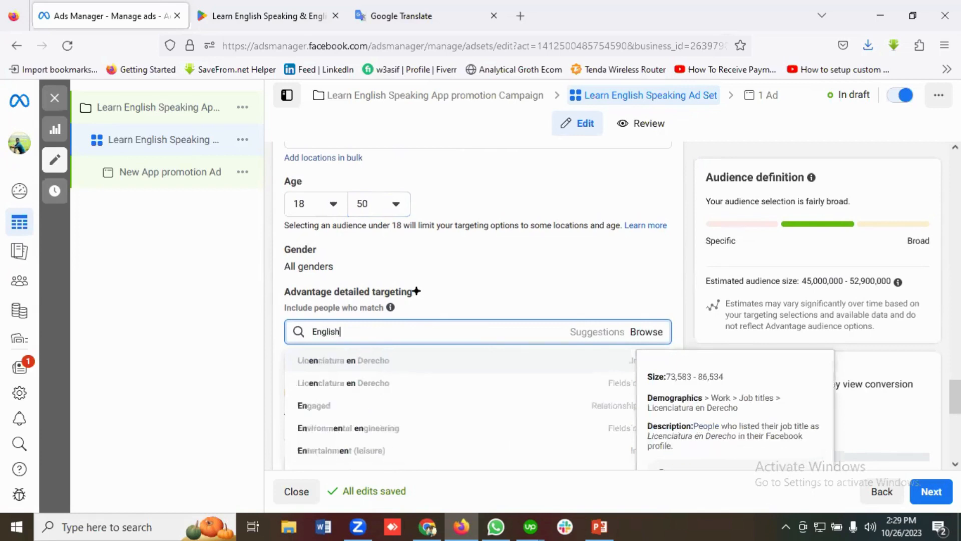
type("Gramma")
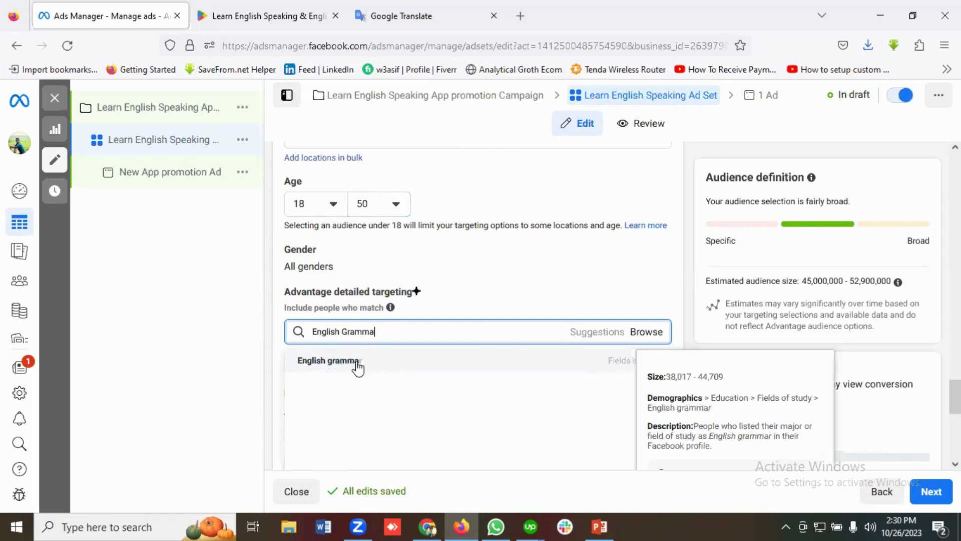
Replace the detailed targeting search with Improve English terms, check the matches, and clear the search
key("BackSpace")
key("BackSpace")
key("BackSpace")
key("BackSpace")
key("BackSpace")
type("Improve Eng")
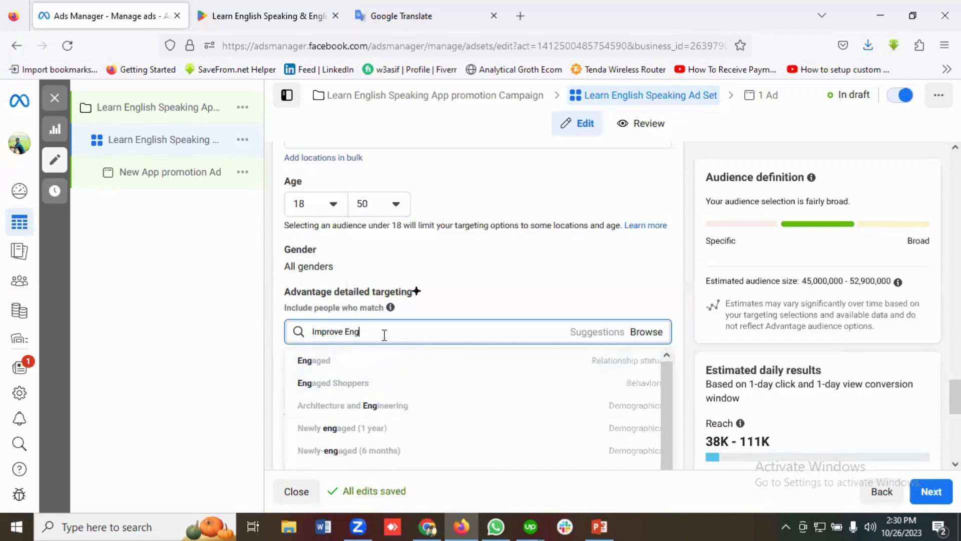
key("BackSpace")
key("BackSpace")
key("BackSpace")
key("BackSpace")
key("BackSpace")
key("BackSpace")
key("BackSpace")
key("BackSpace")
key("BackSpace")
key("BackSpace")
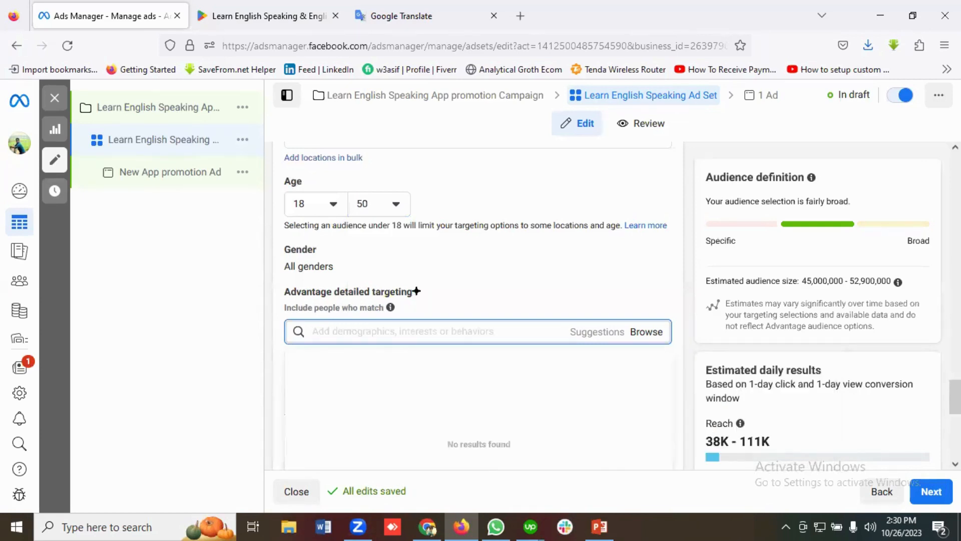
Find American English among the detailed targeting options and add the American English (languages) interest
type("American En")
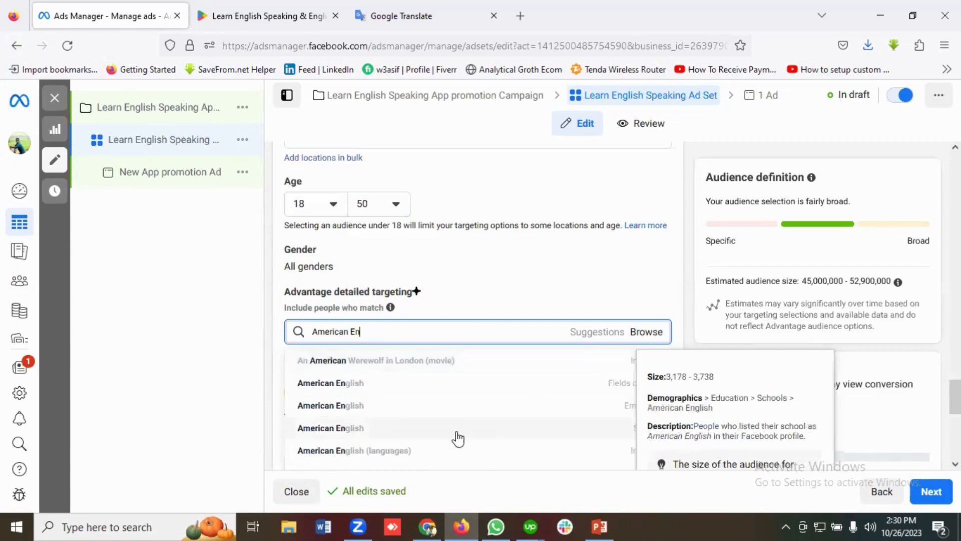
left_click(326, 452)
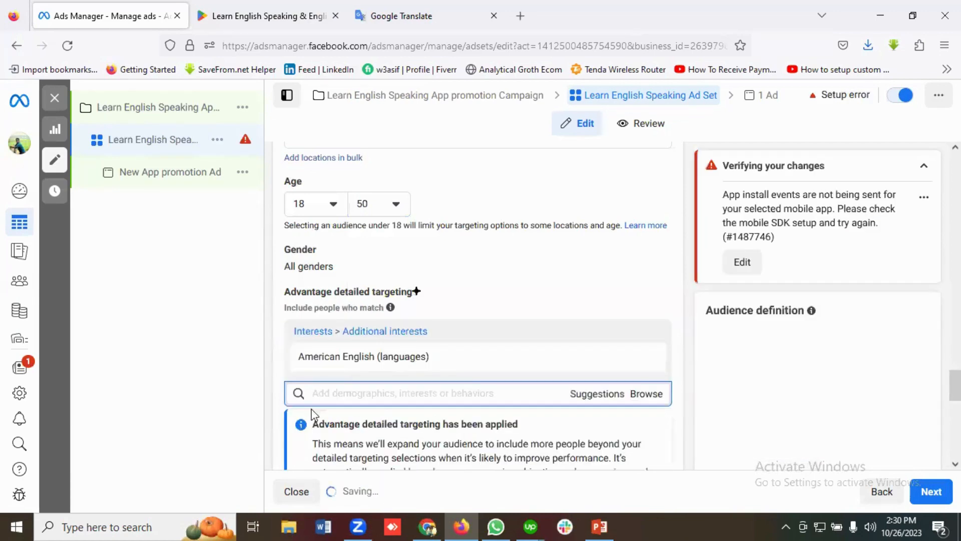
Add the suggested interests Basic English (languages) and English language (languages) to the detailed targeting
scroll(366, 371, "down", 2)
left_click(336, 276)
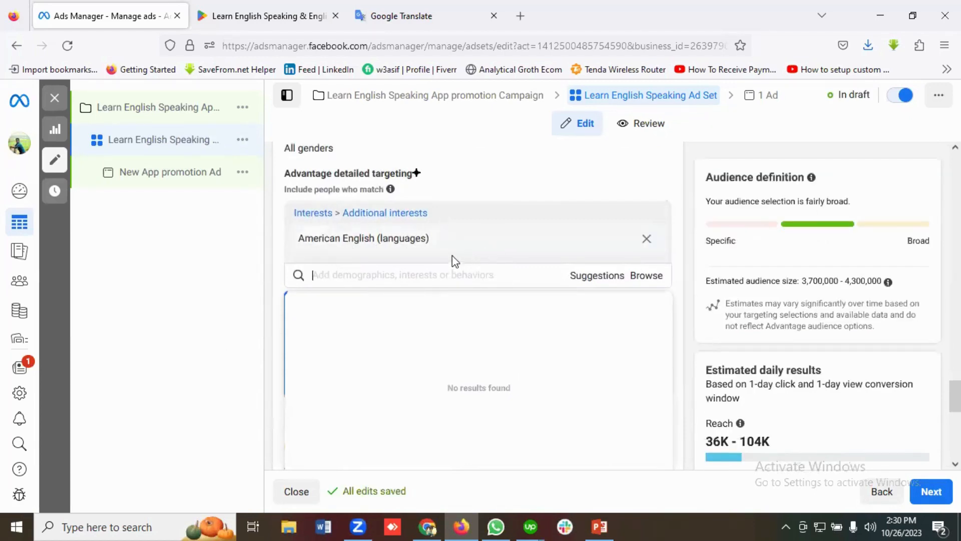
left_click(591, 277)
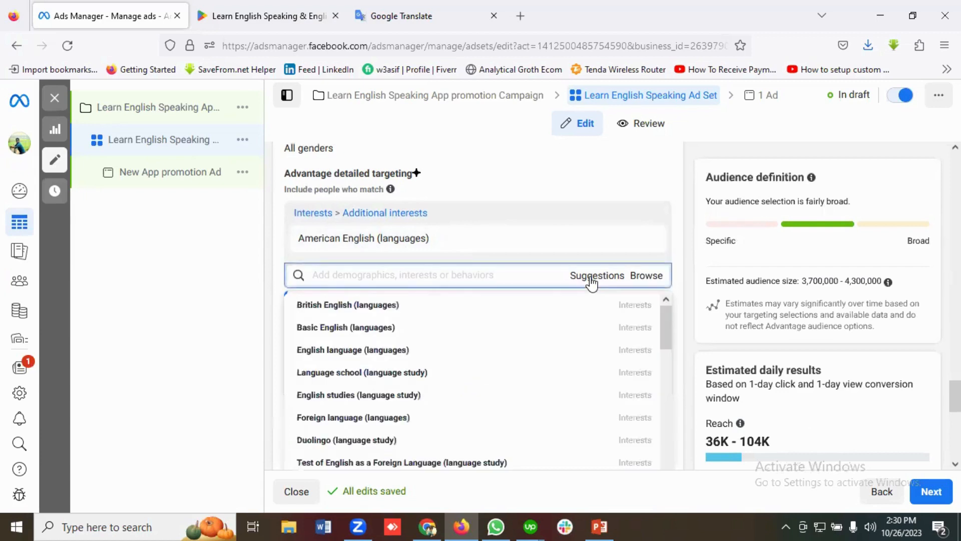
mouse_move(318, 332)
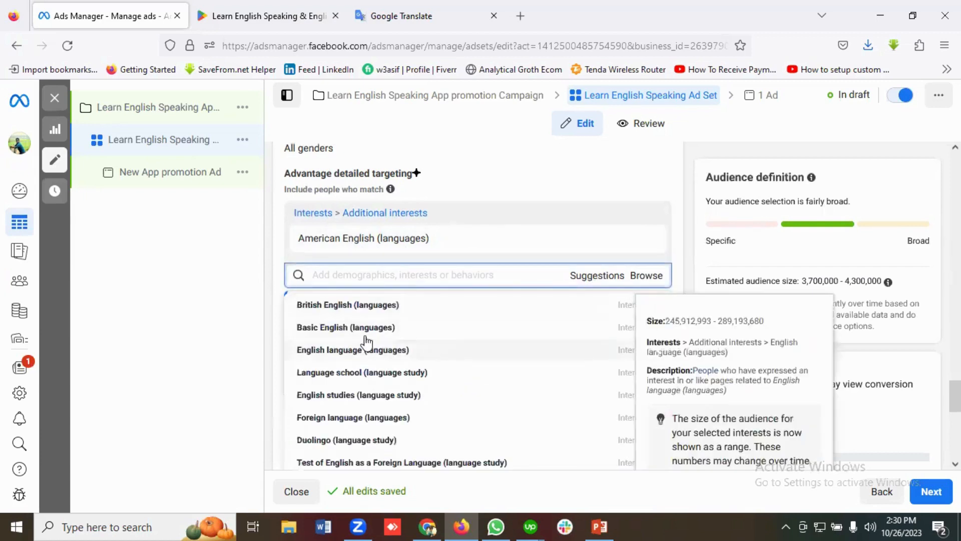
left_click(331, 331)
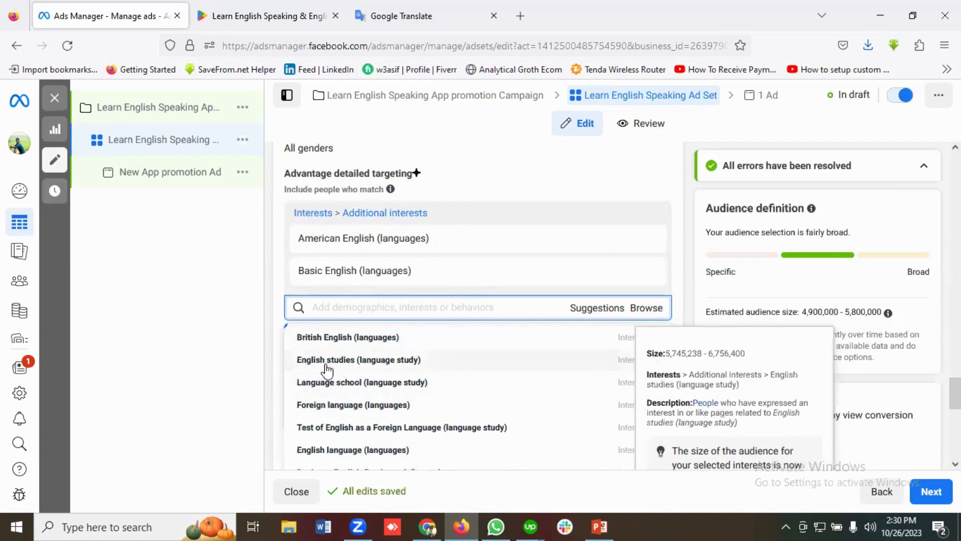
scroll(353, 381, "down", 2)
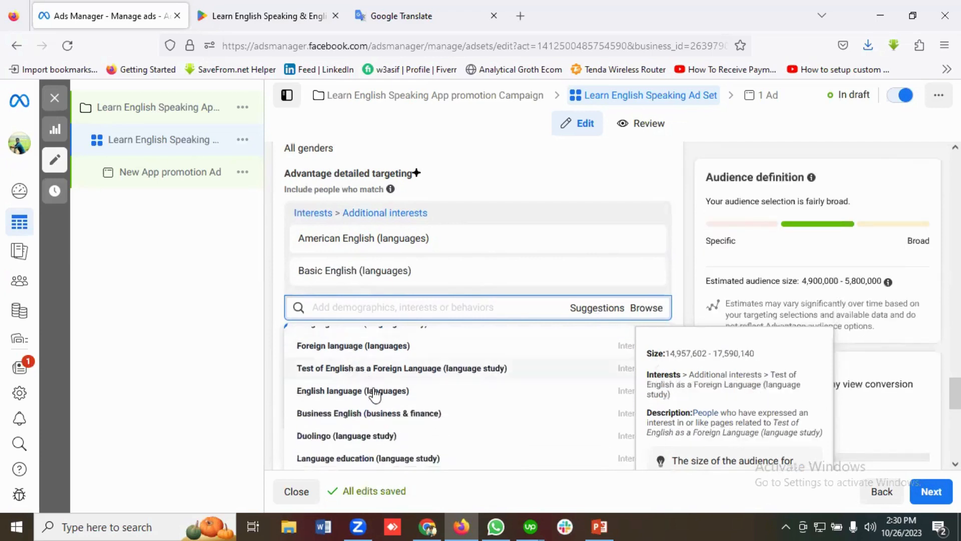
left_click(346, 395)
Add the suggested interests Duolingo (language study), English studies (language study) and British English (languages) to the detailed targeting
scroll(343, 391, "down", 2)
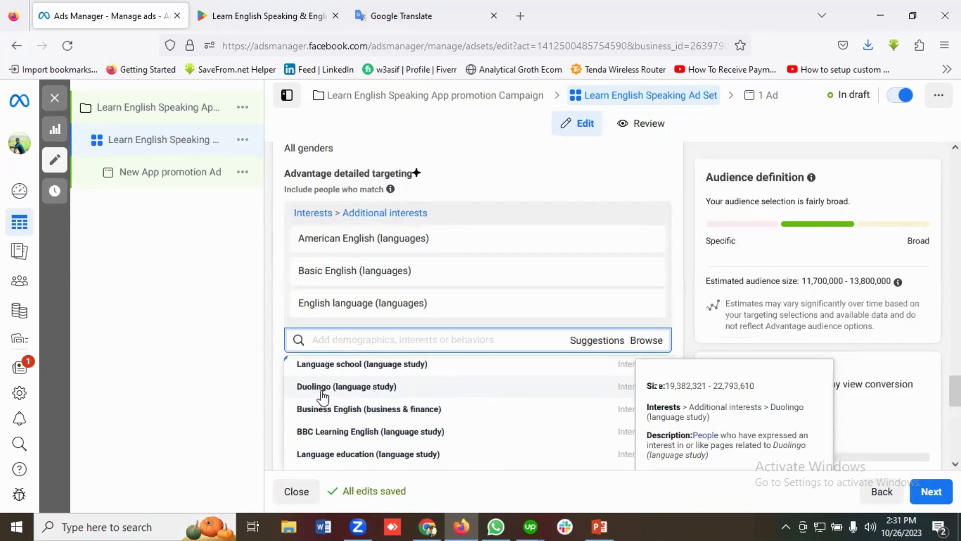
left_click(322, 392)
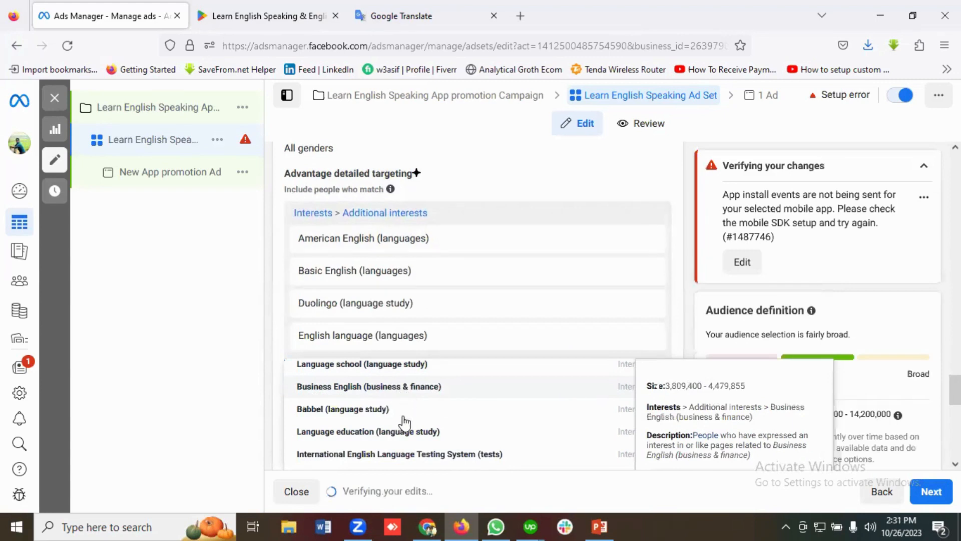
left_click(385, 433)
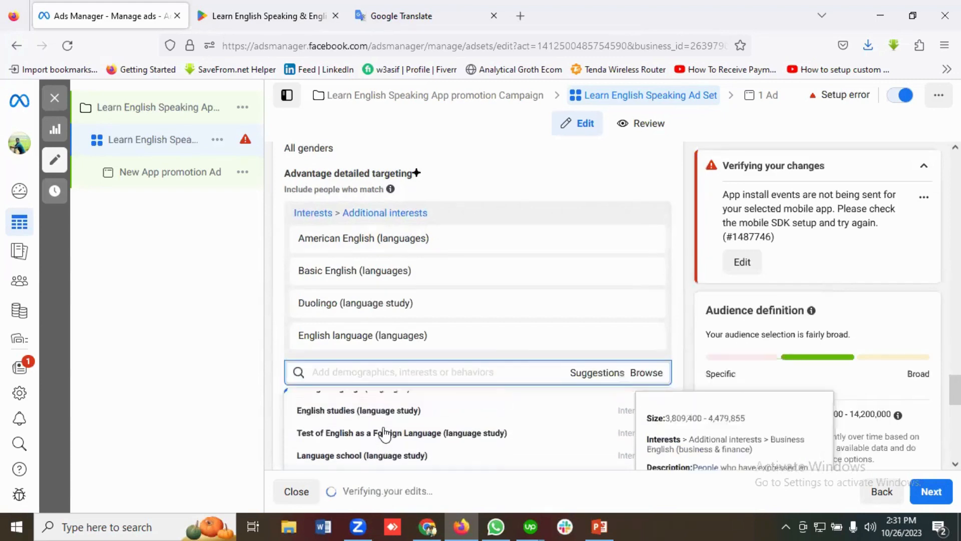
left_click(332, 412)
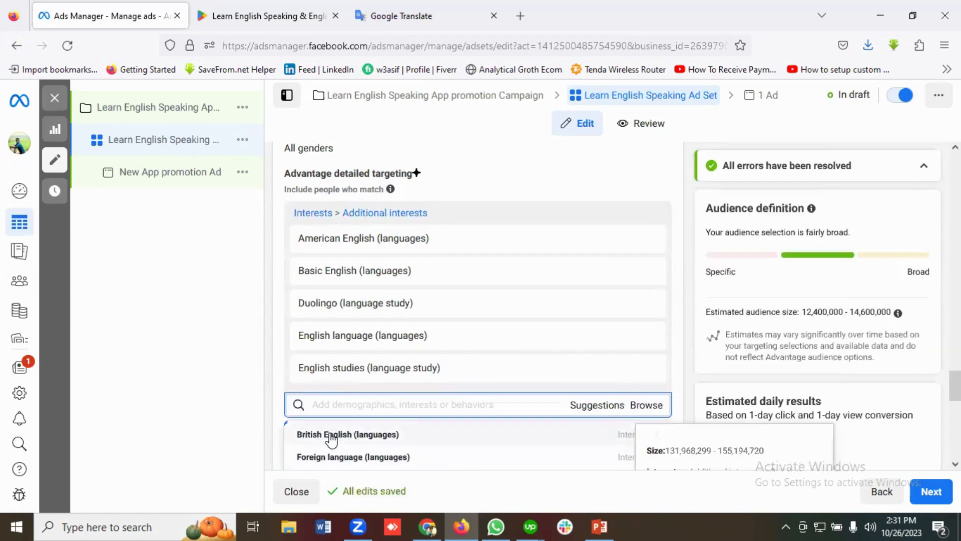
left_click(330, 434)
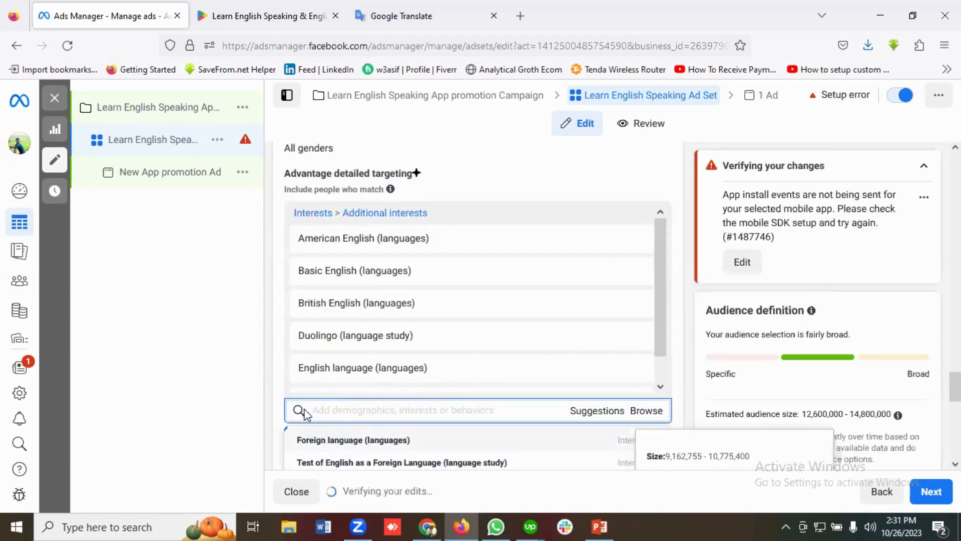
Review the list of selected interests and the Advantage detailed targeting options beneath it
scroll(439, 337, "up", 3)
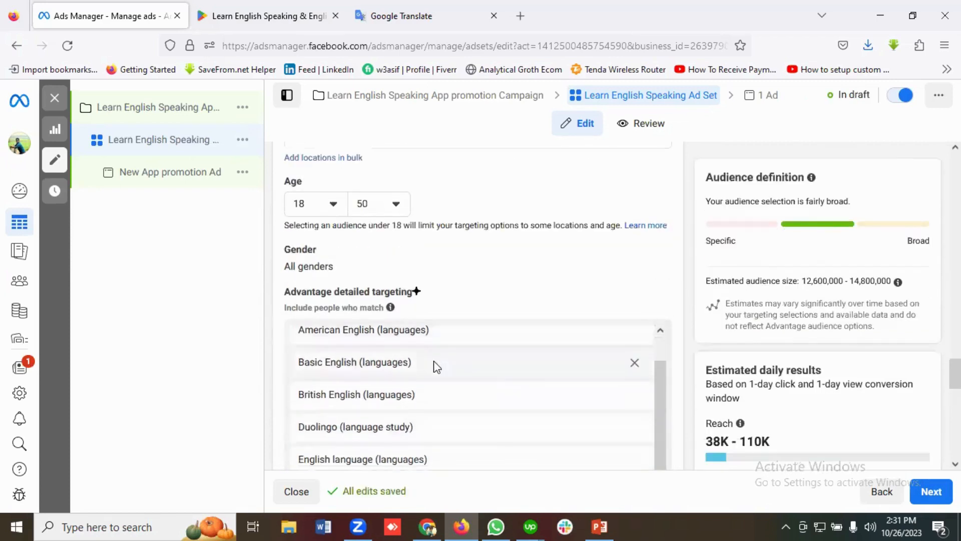
scroll(427, 385, "down", 5)
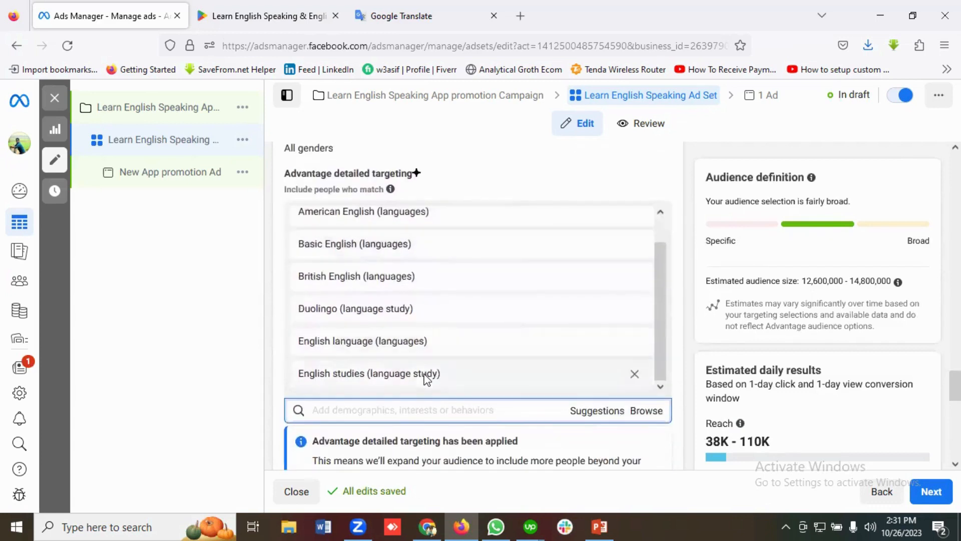
scroll(453, 285, "down", 1)
scroll(435, 288, "up", 1)
scroll(423, 317, "down", 1)
scroll(407, 315, "up", 1)
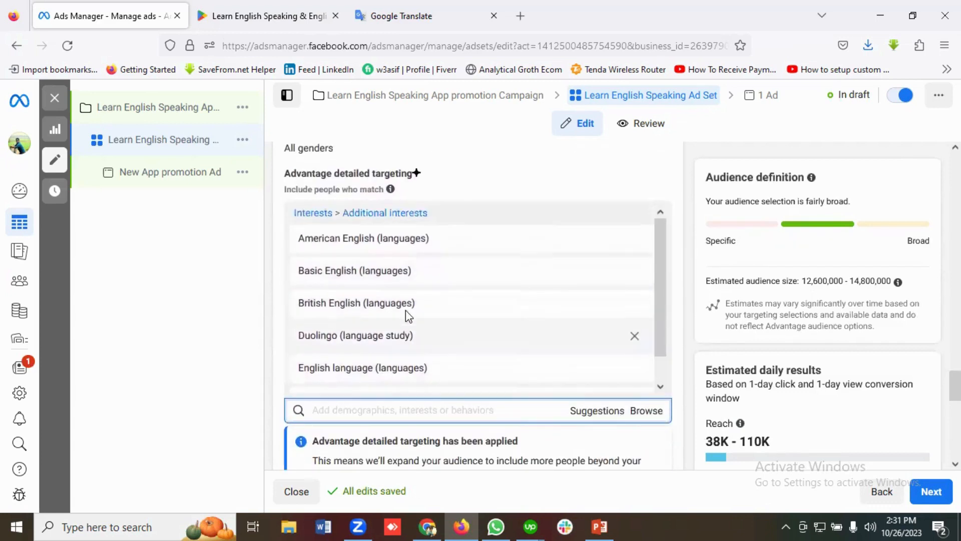
scroll(429, 316, "down", 5)
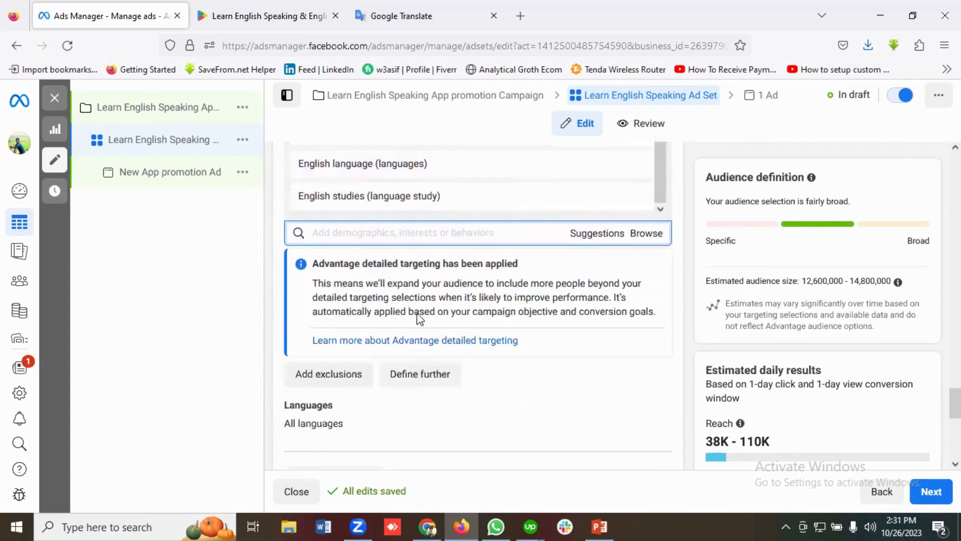
Examine the ad set's placement options, mobile device settings, estimated audience size and estimated daily results
scroll(440, 329, "down", 2)
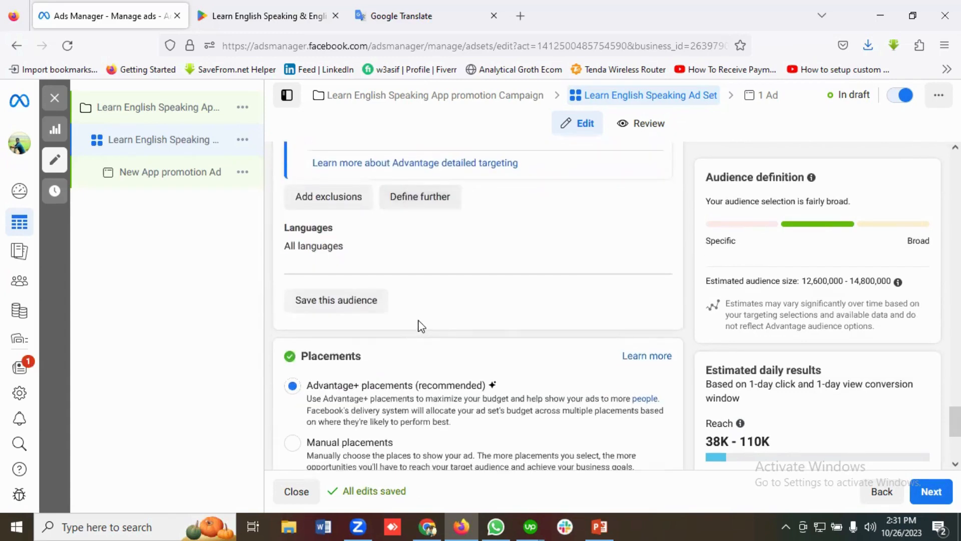
scroll(415, 325, "down", 2)
scroll(403, 322, "up", 2)
scroll(410, 303, "down", 2)
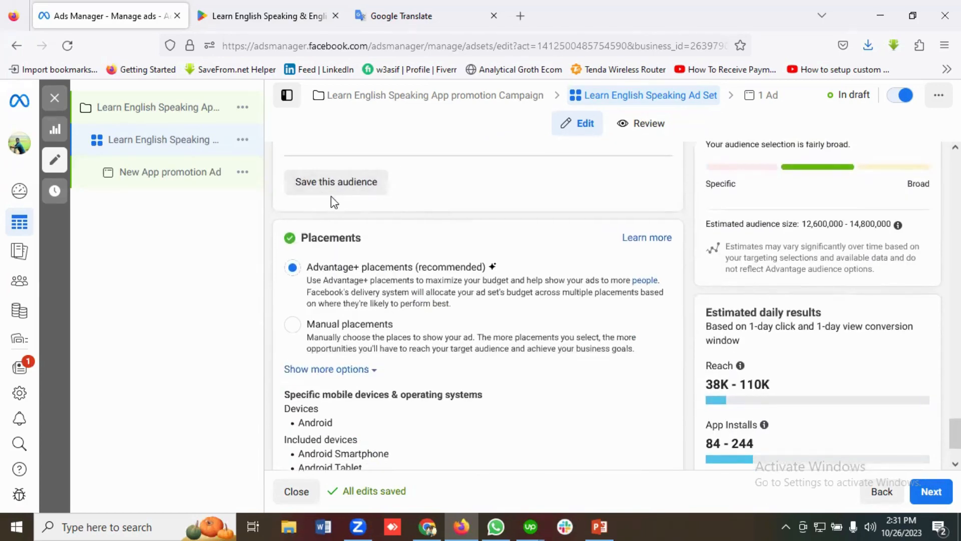
scroll(412, 195, "down", 1)
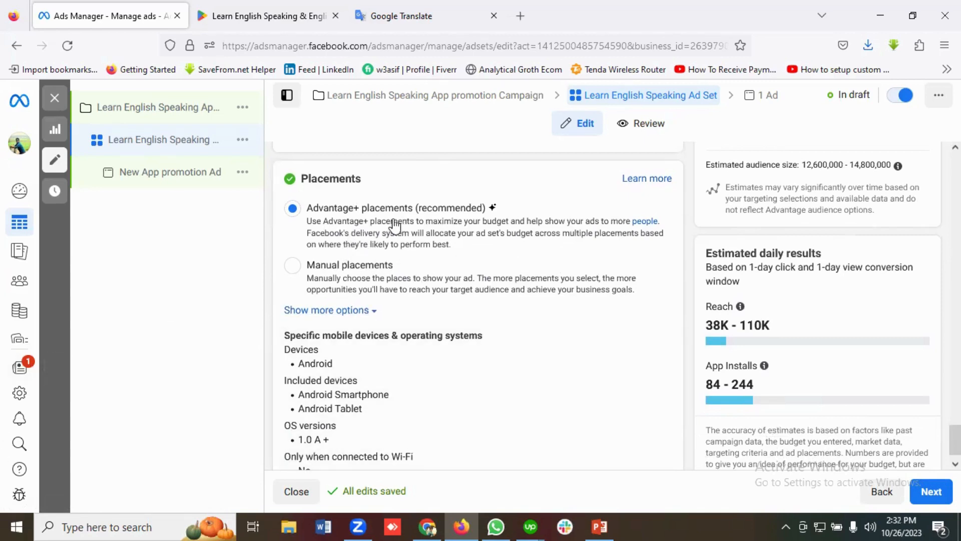
scroll(511, 257, "down", 1)
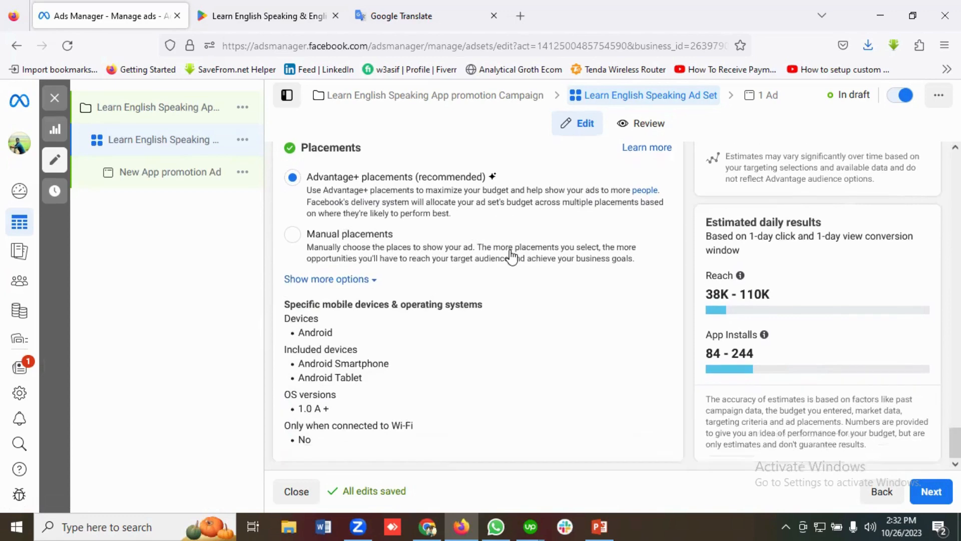
scroll(815, 269, "up", 3)
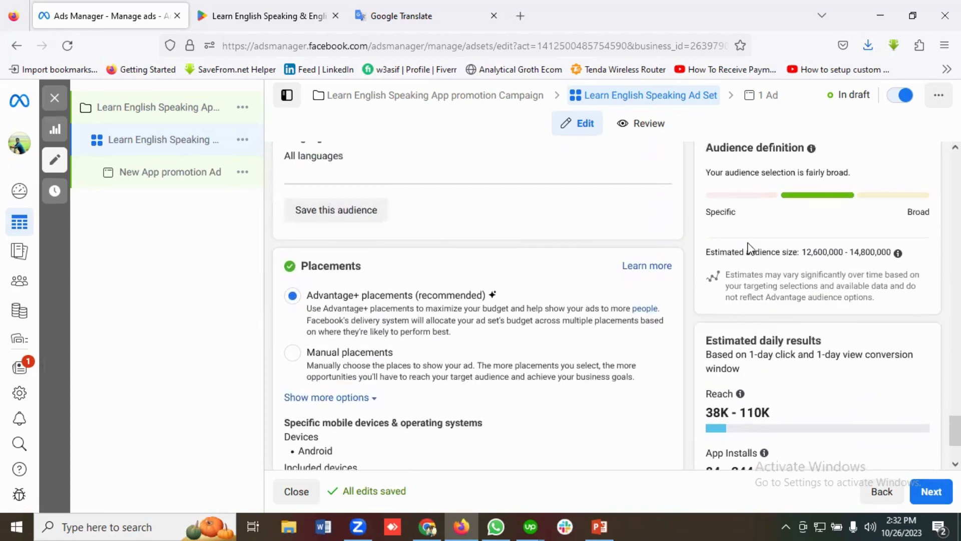
scroll(862, 257, "down", 3)
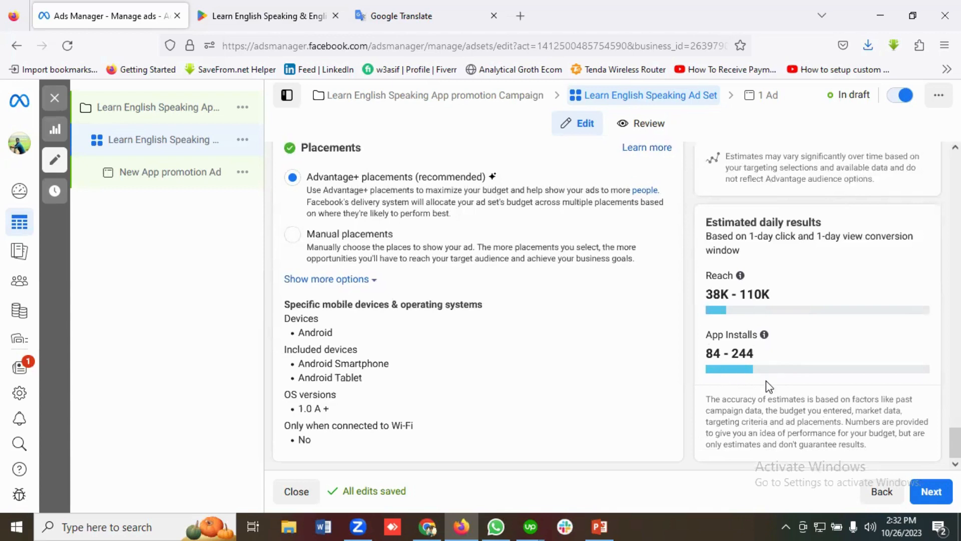
scroll(781, 376, "up", 1)
scroll(791, 381, "down", 1)
scroll(441, 376, "up", 3)
scroll(444, 375, "down", 3)
scroll(441, 376, "up", 8)
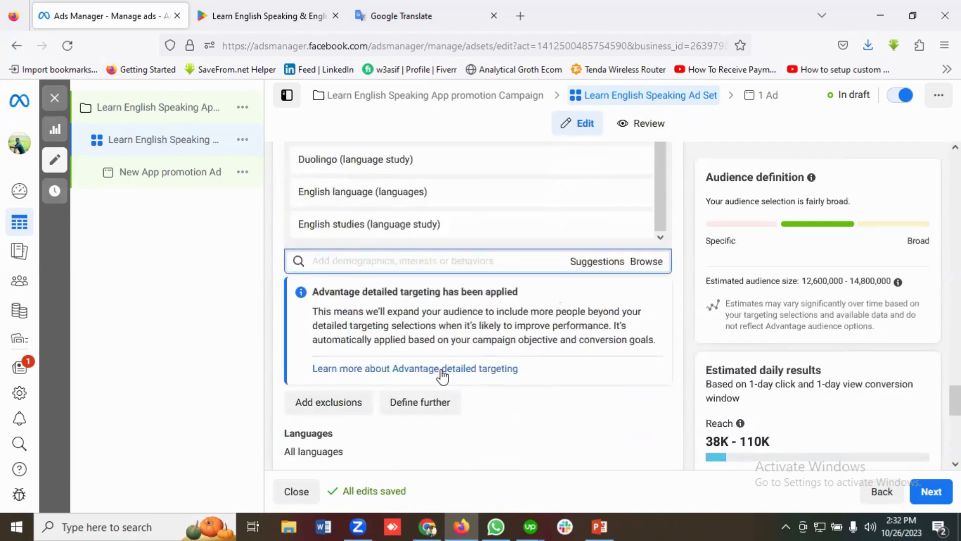
scroll(440, 371, "down", 8)
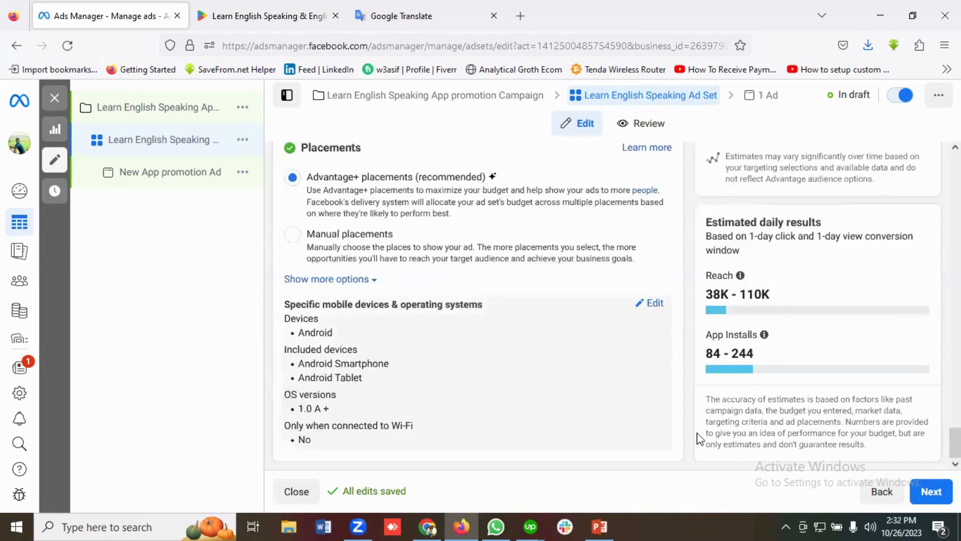
Proceed to the ad level and choose the first Analytical Growth page among the Personal pages as the ad's Facebook Page
left_click(929, 491)
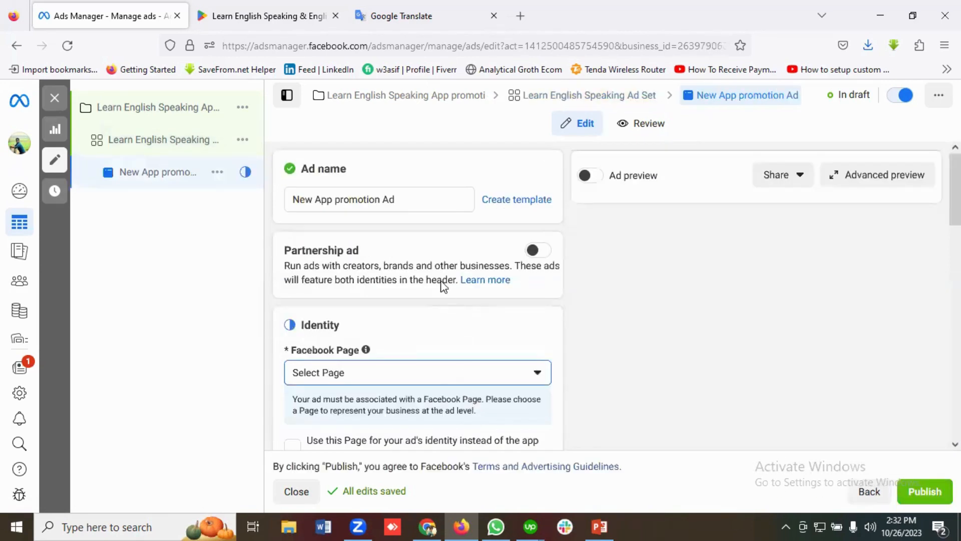
scroll(389, 304, "down", 3)
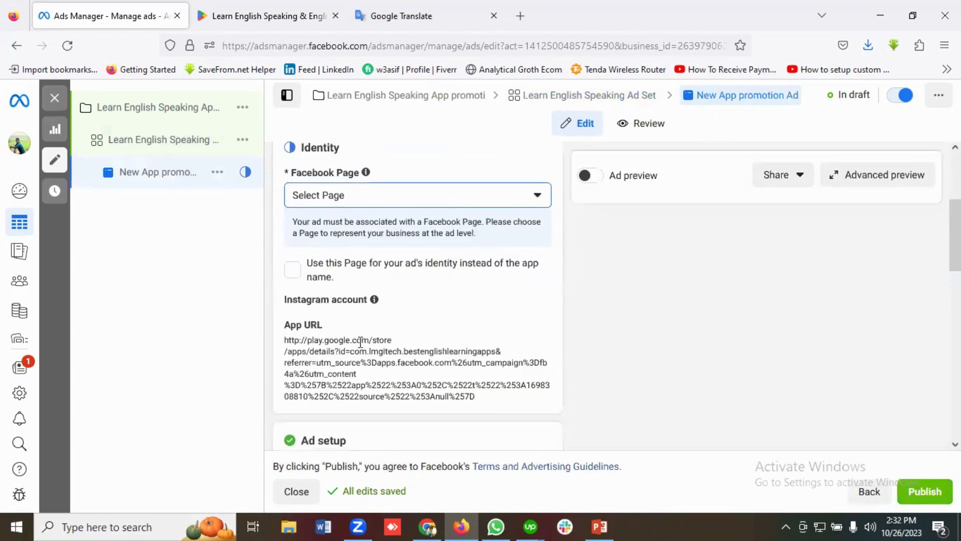
scroll(362, 226, "up", 1)
left_click(364, 260)
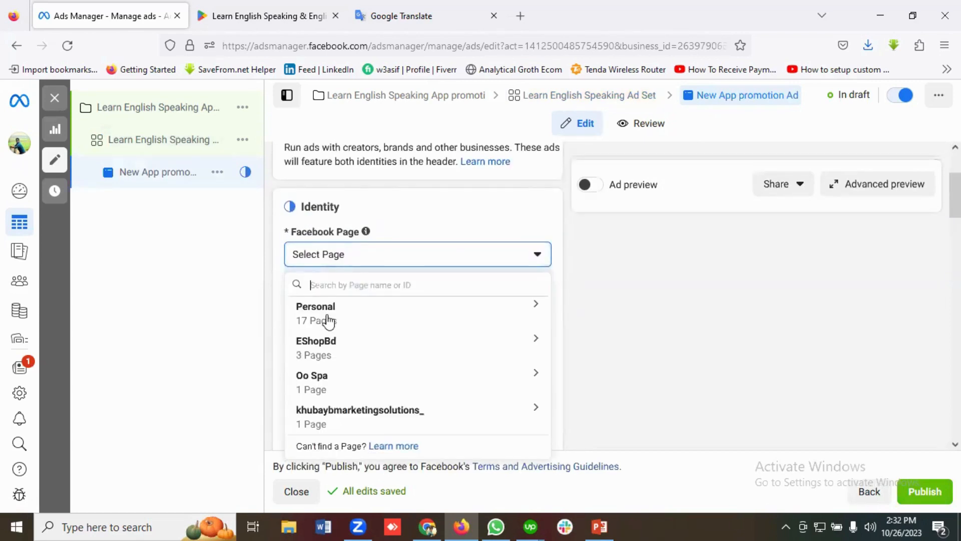
left_click(328, 322)
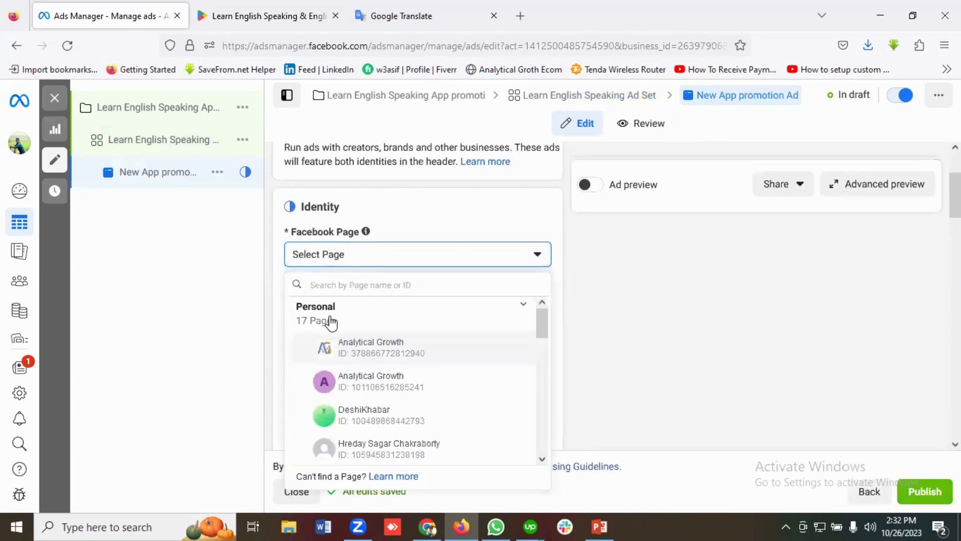
left_click(382, 350)
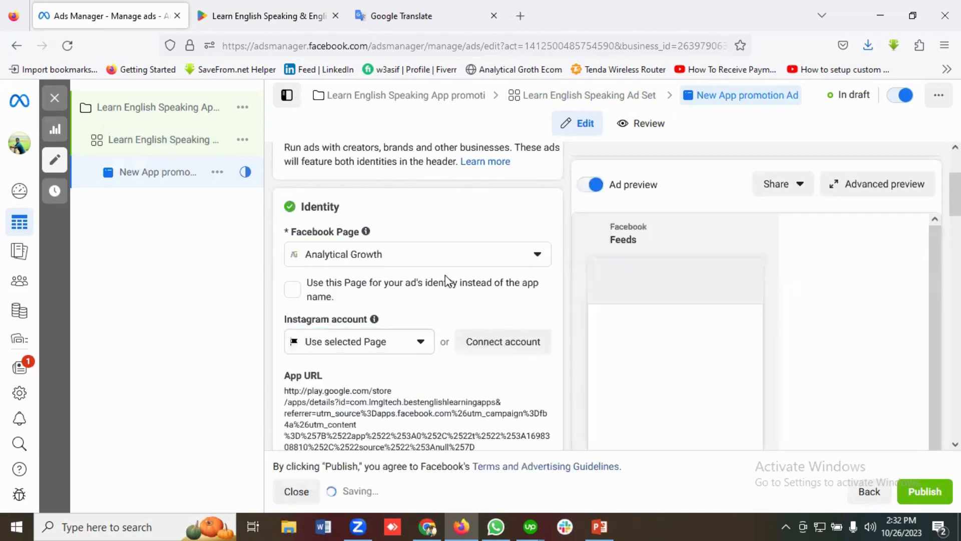
Check the Instagram account setting and App URL in the ad's identity section
scroll(453, 288, "down", 1)
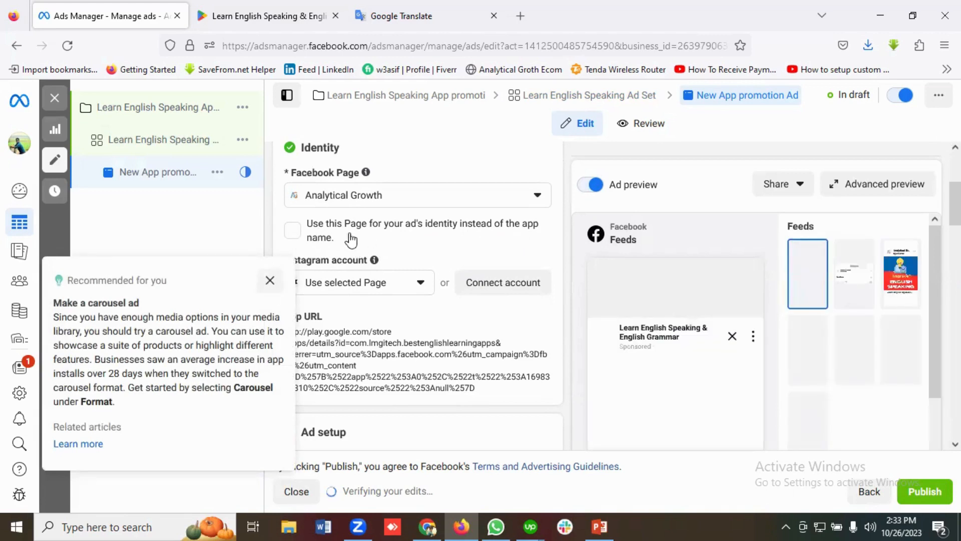
scroll(401, 265, "down", 1)
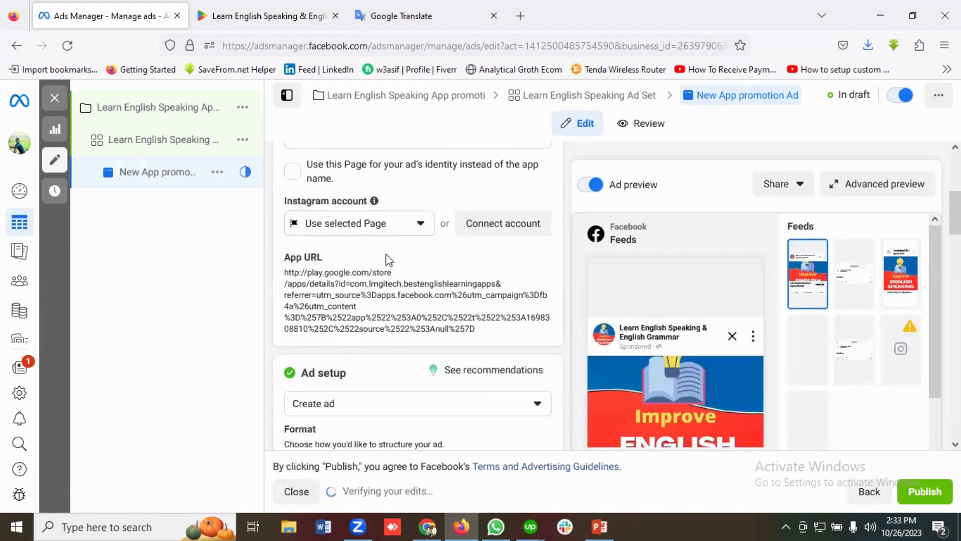
left_click(372, 224)
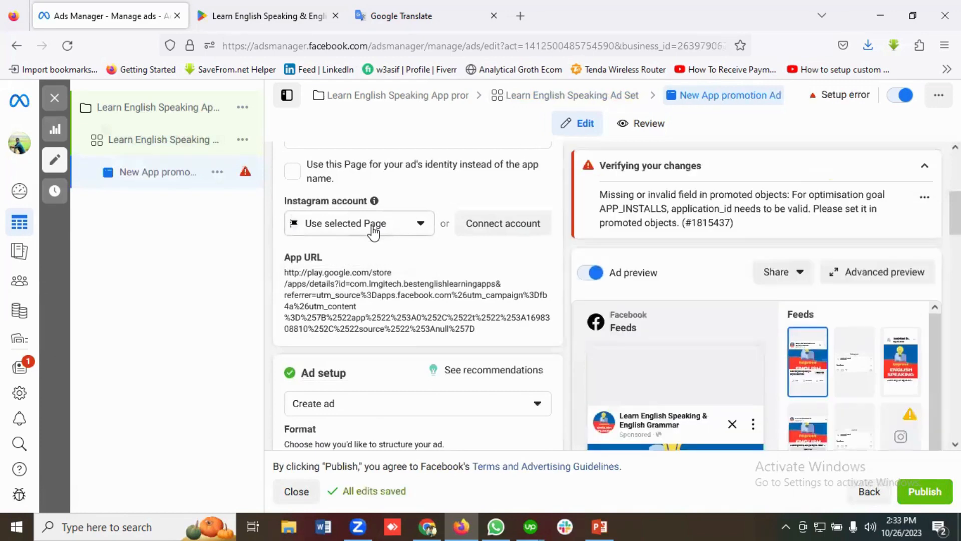
Add an image to the ad creative by uploading the PNG file unnamed from the Downloads folder
scroll(353, 261, "down", 1)
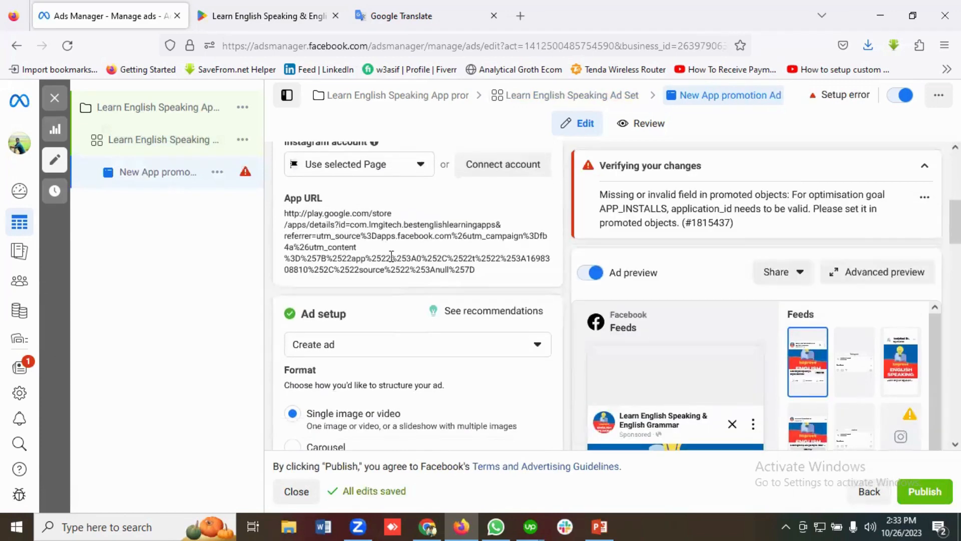
scroll(391, 266, "down", 5)
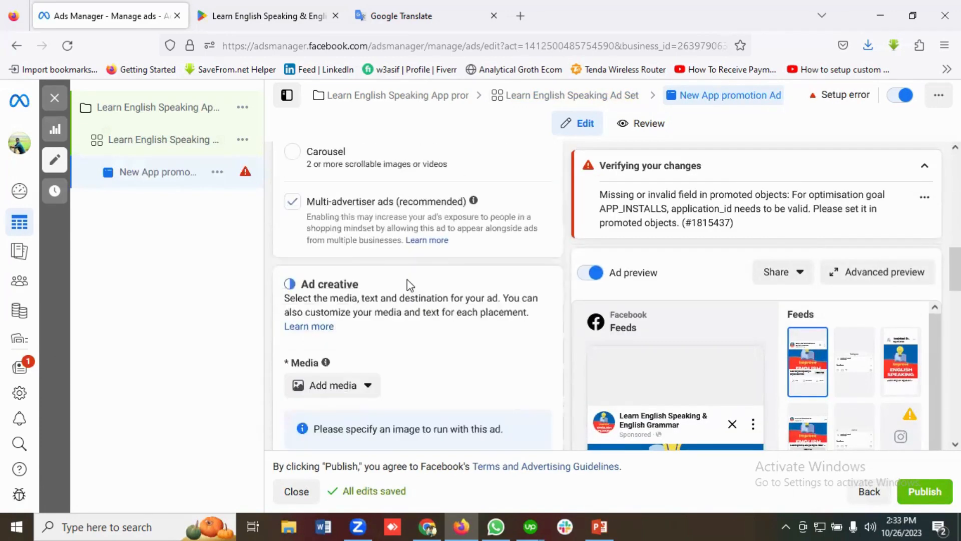
scroll(407, 280, "down", 2)
left_click(331, 270)
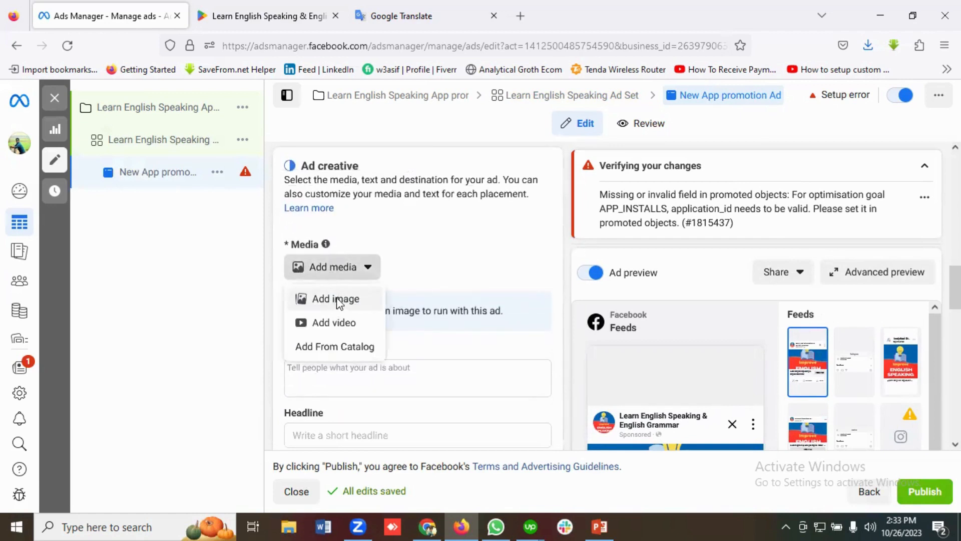
left_click(339, 301)
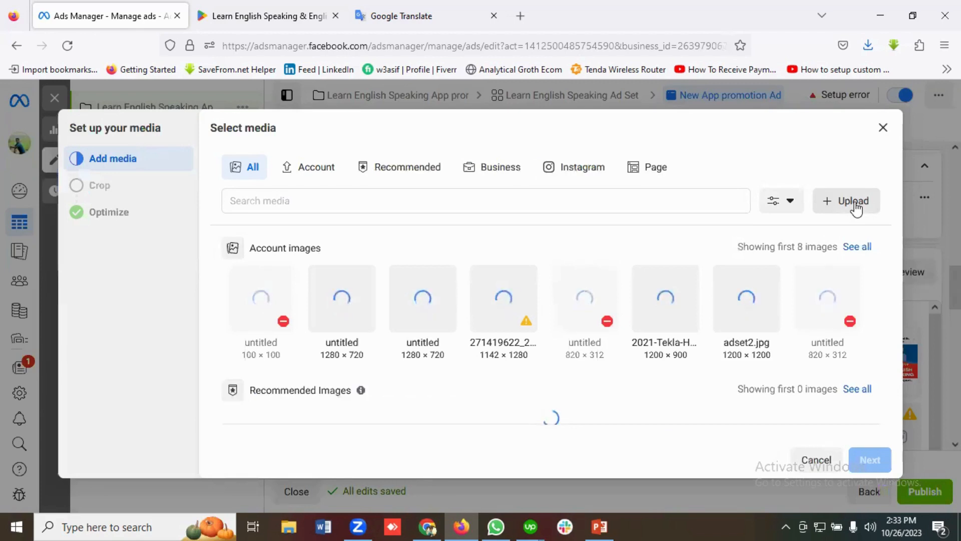
left_click(851, 202)
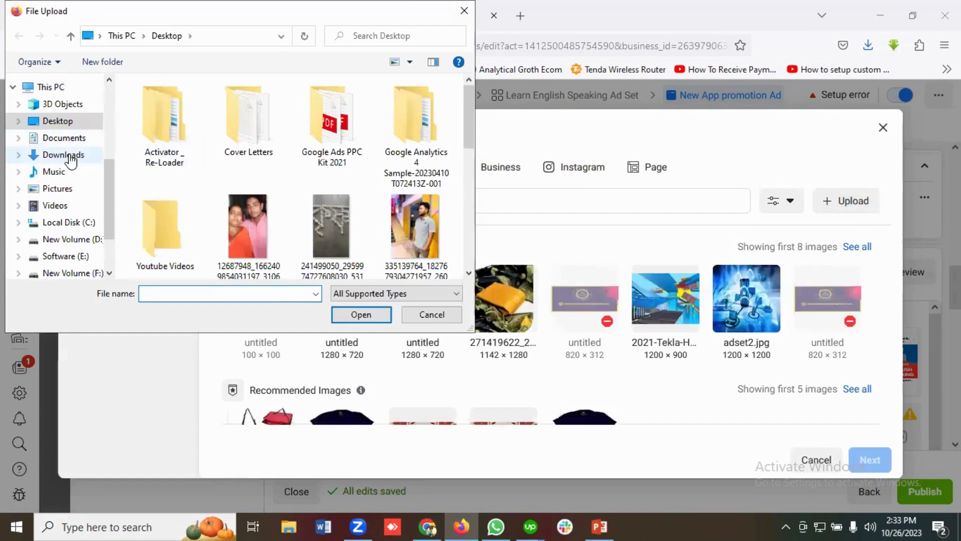
left_click(63, 155)
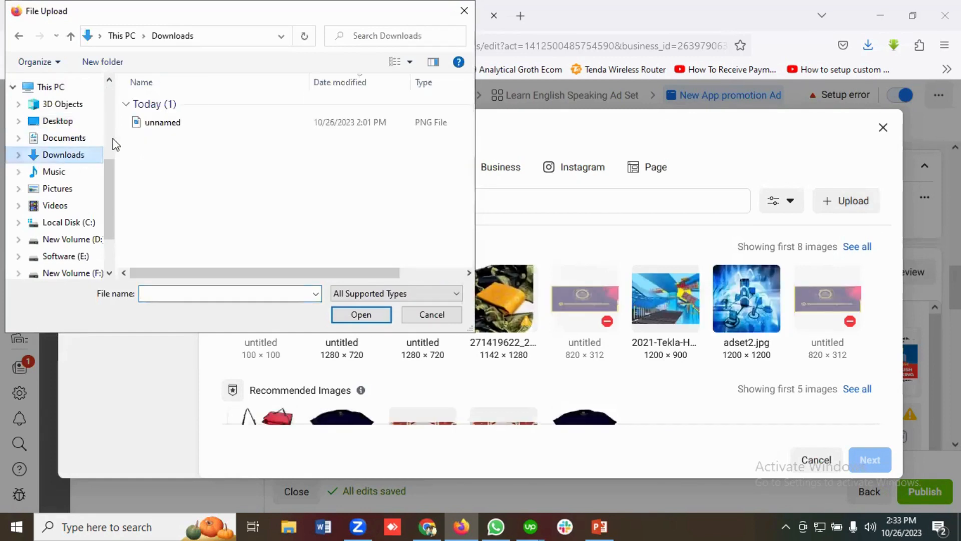
left_click(166, 124)
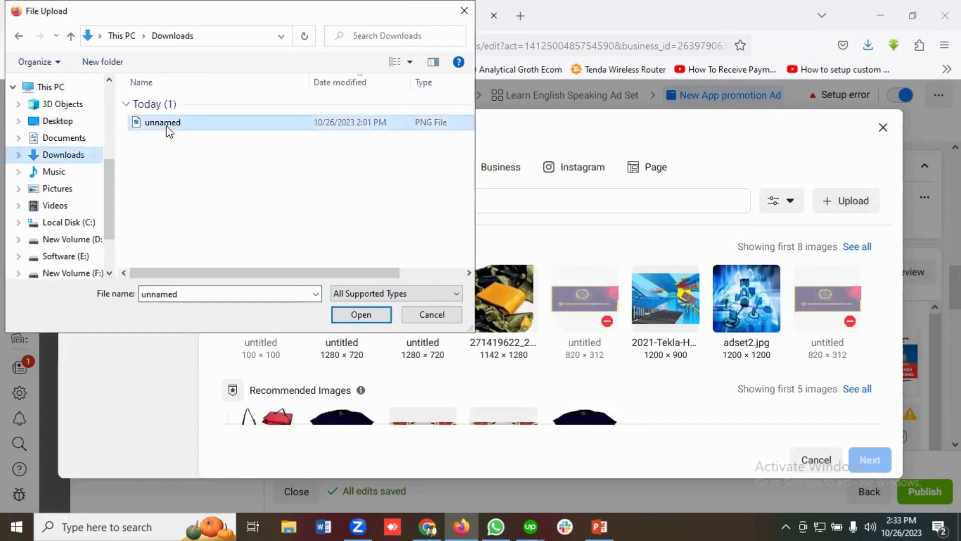
left_click(363, 314)
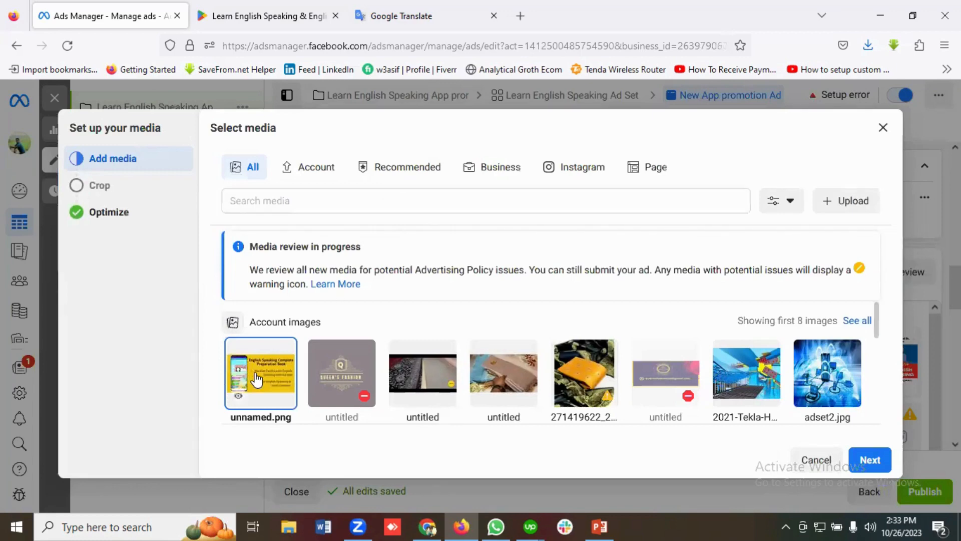
Try the 1:1 crop for feeds, return to the original crop, and finish the media setup with all optimizations on
left_click(870, 461)
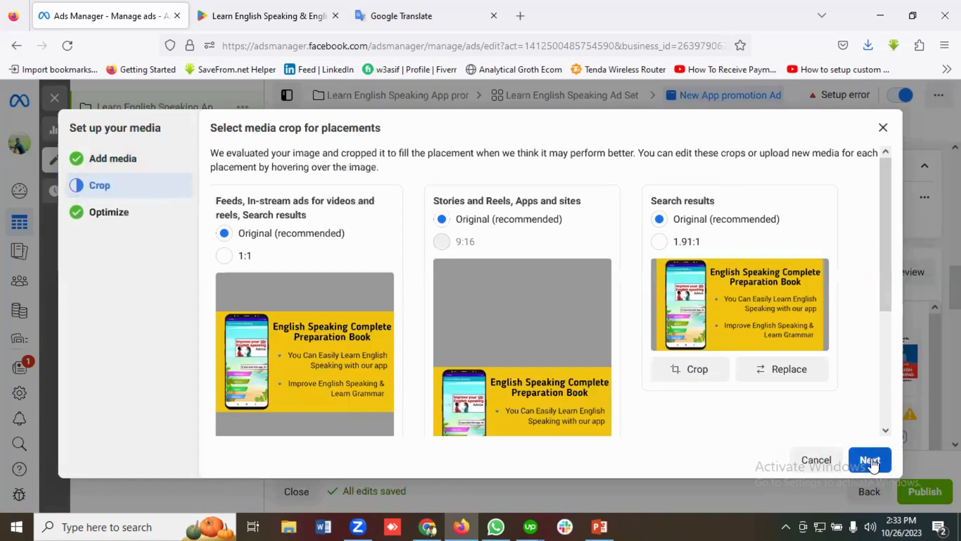
left_click(224, 256)
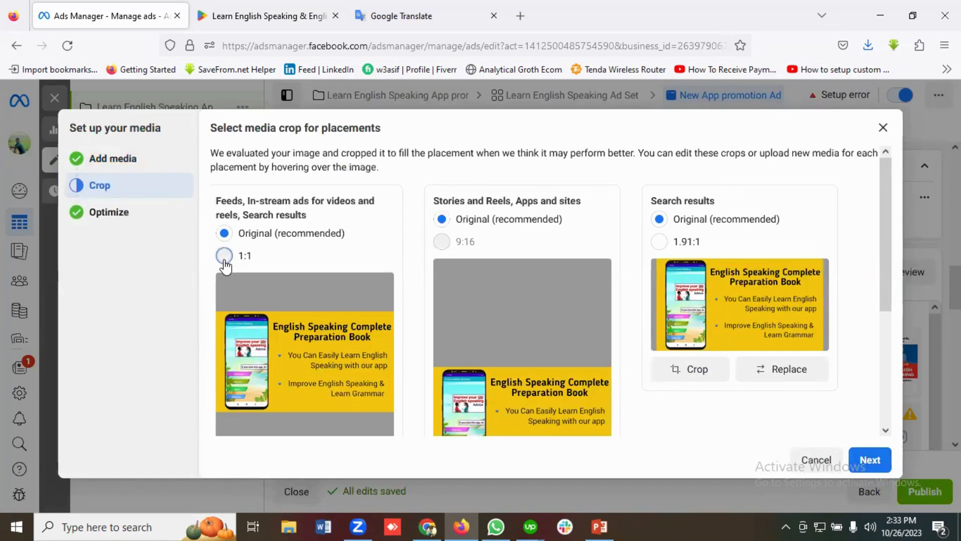
left_click(225, 234)
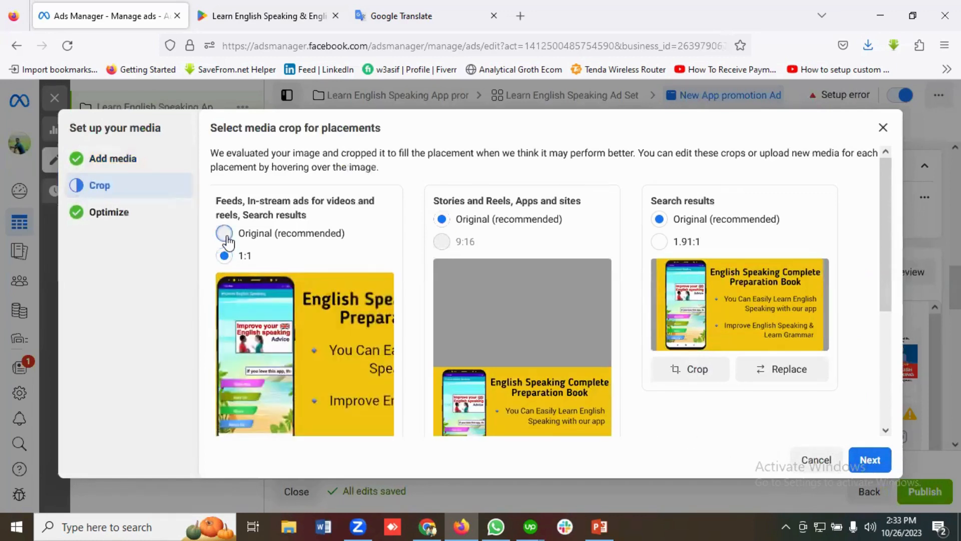
left_click(868, 463)
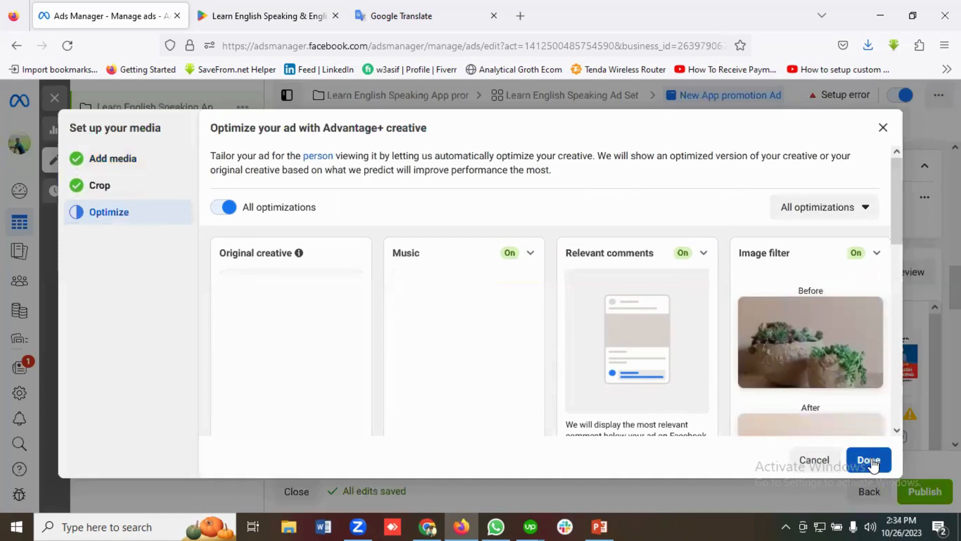
left_click(874, 464)
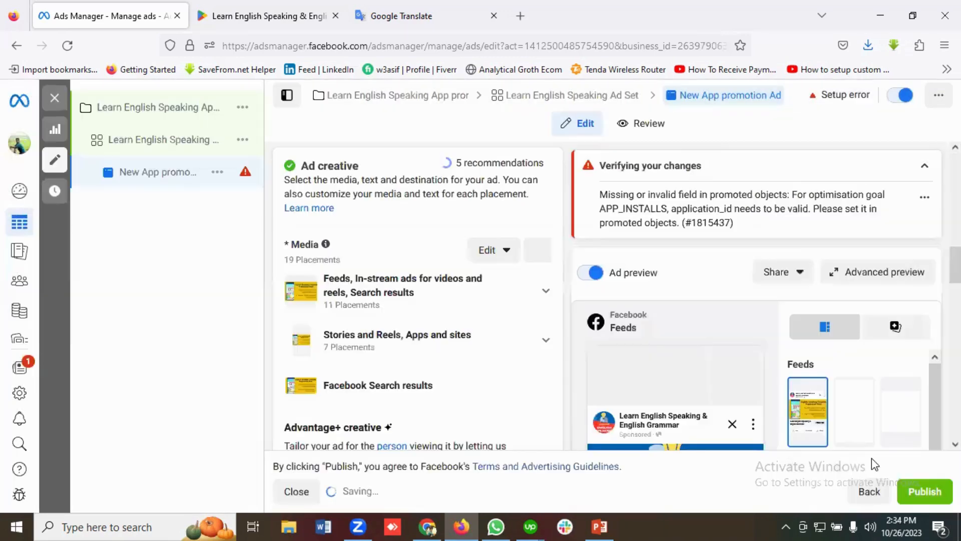
Copy the ad text from "Unlock Your English Potential!" to its last line in Google Translate and paste it as the ad's primary text
scroll(485, 343, "down", 8)
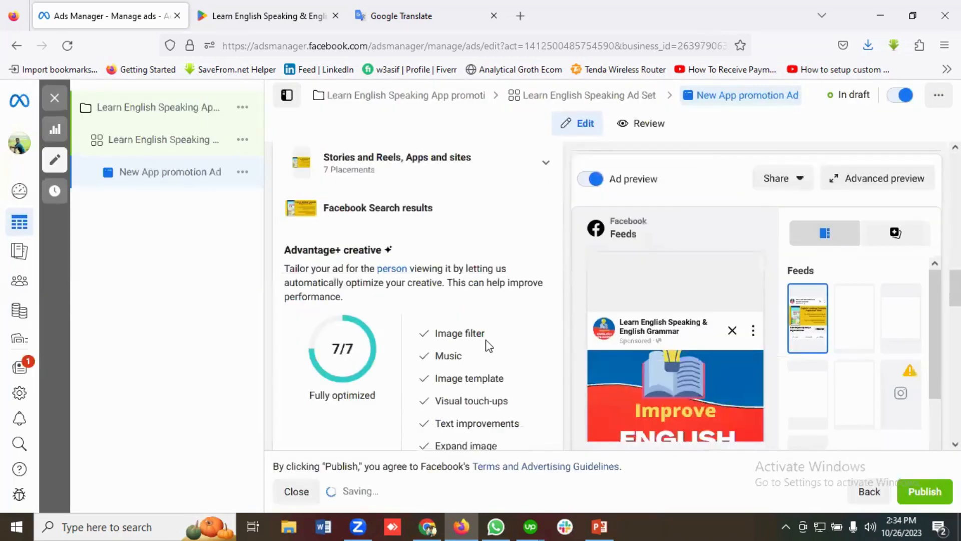
scroll(497, 346, "down", 6)
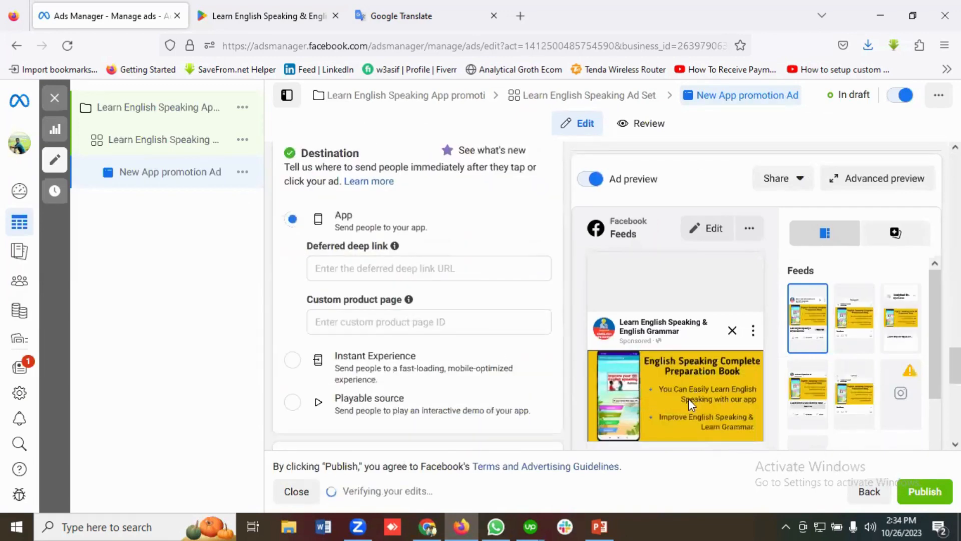
scroll(508, 351, "up", 5)
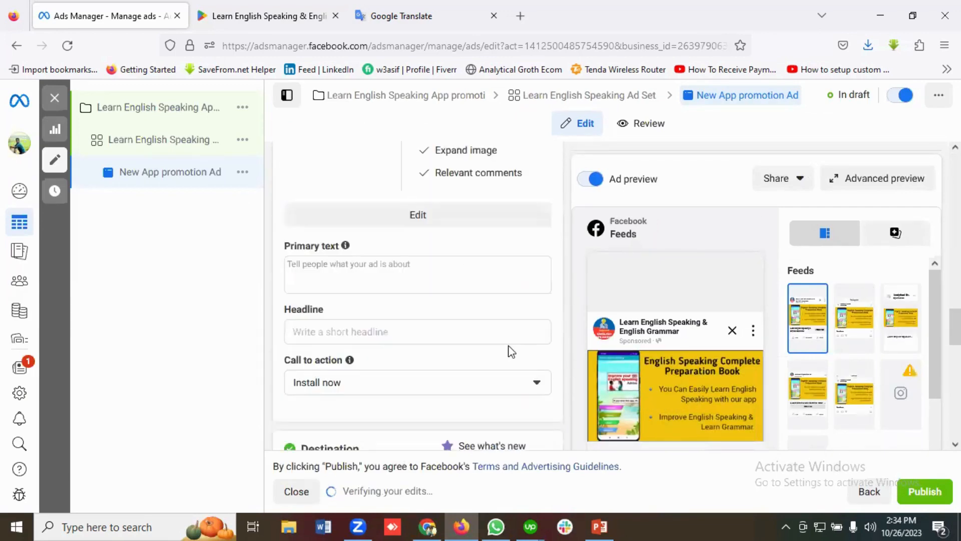
scroll(511, 350, "up", 2)
left_click(333, 329)
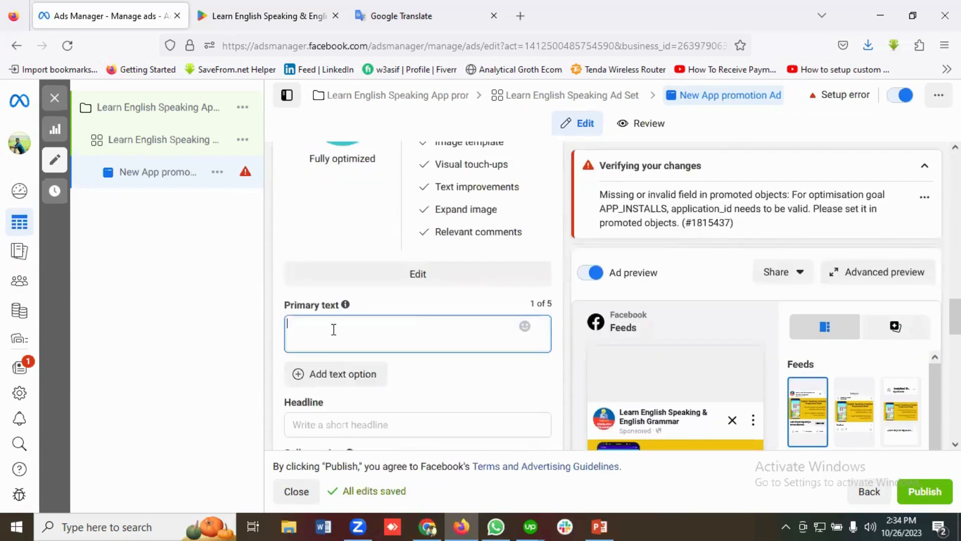
left_click(420, 7)
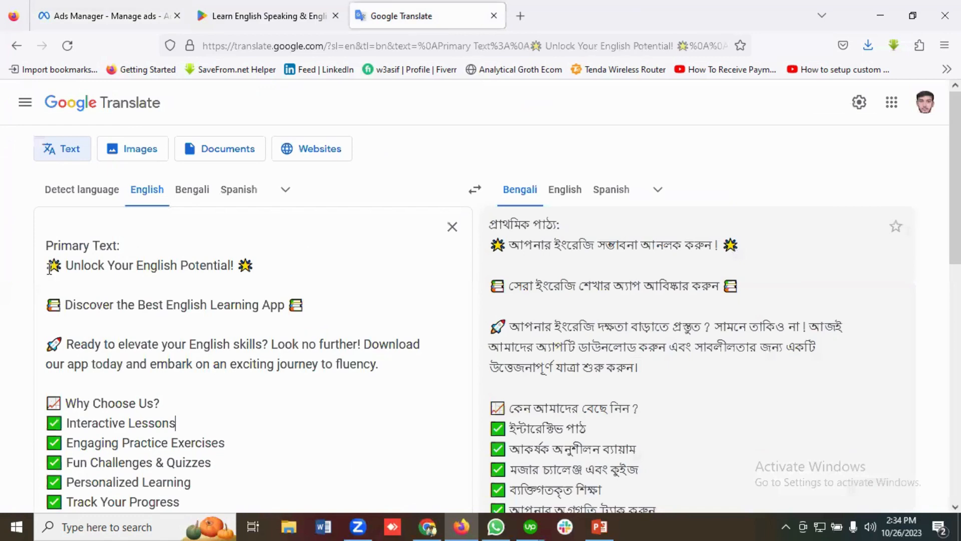
left_click_drag(48, 269, 367, 443)
right_click(196, 314)
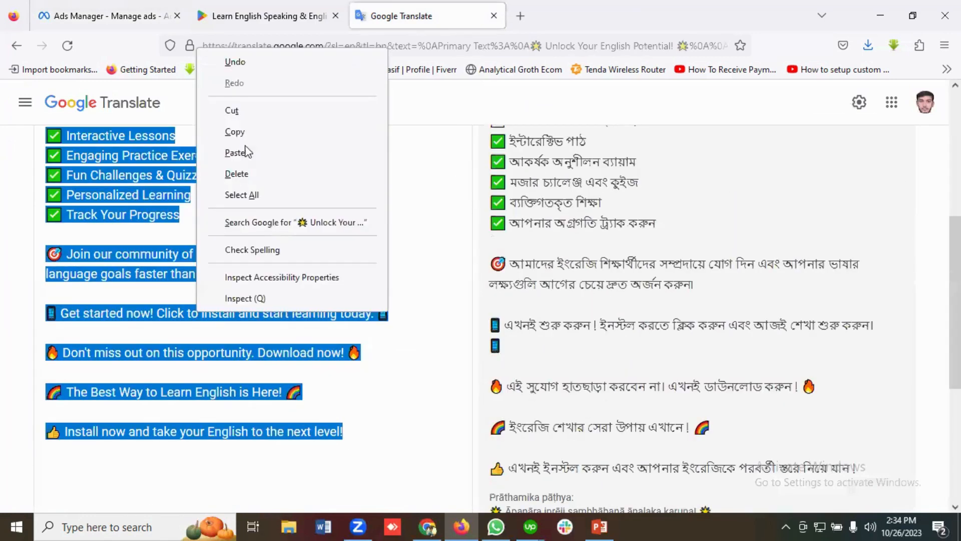
left_click(244, 133)
left_click(128, 12)
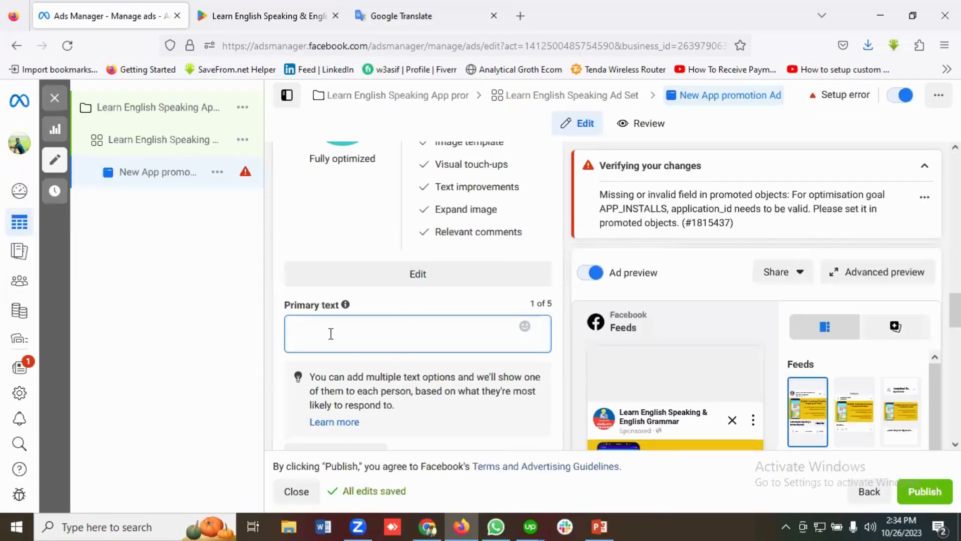
key("ctrl+v")
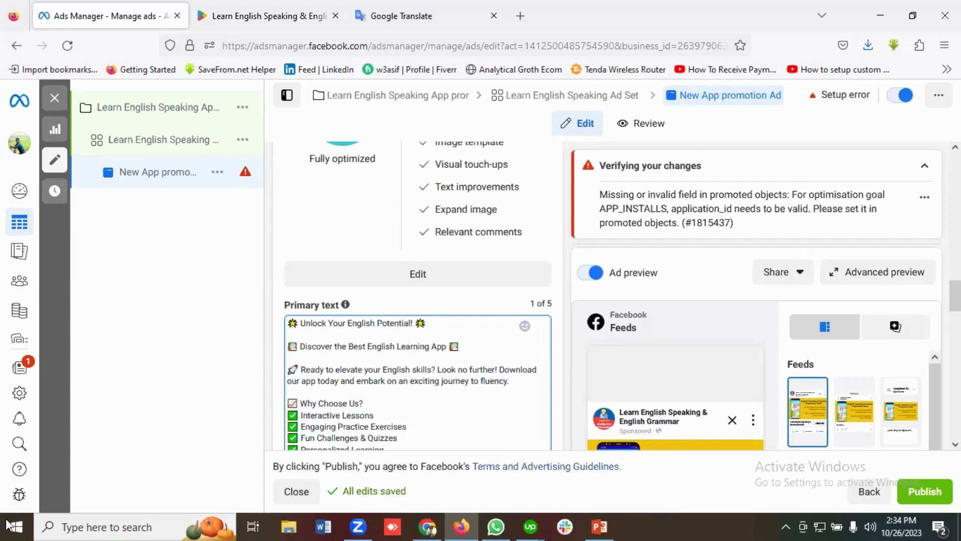
Review the full primary text and the additional text, headline and call-to-action settings below it
scroll(461, 377, "down", 1)
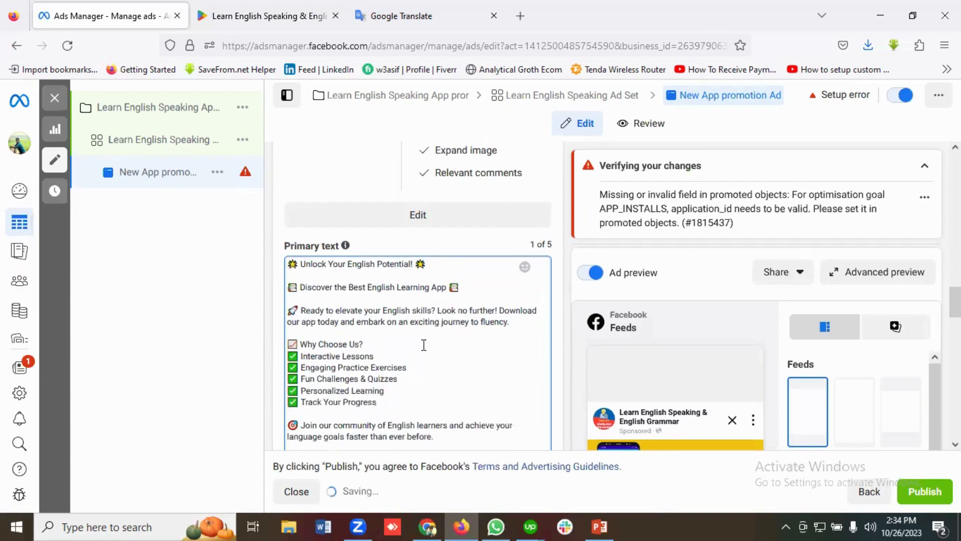
scroll(416, 343, "down", 2)
scroll(397, 338, "up", 2)
scroll(403, 340, "down", 2)
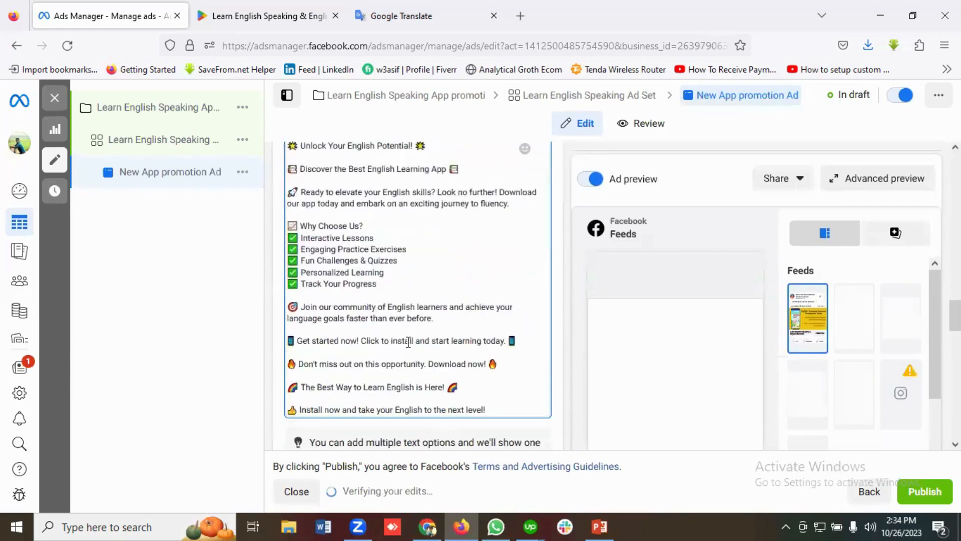
scroll(409, 346, "down", 4)
scroll(410, 350, "up", 1)
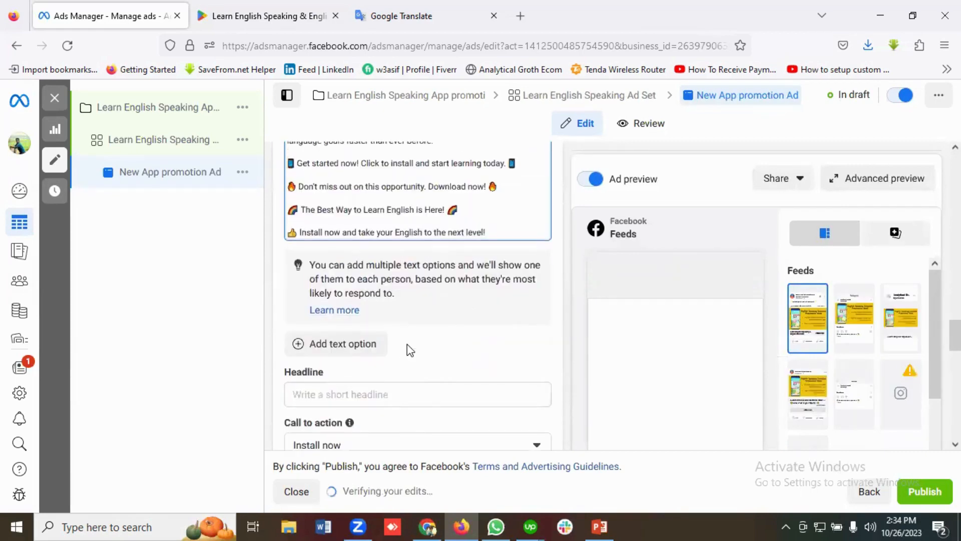
scroll(410, 351, "down", 2)
scroll(395, 277, "up", 1)
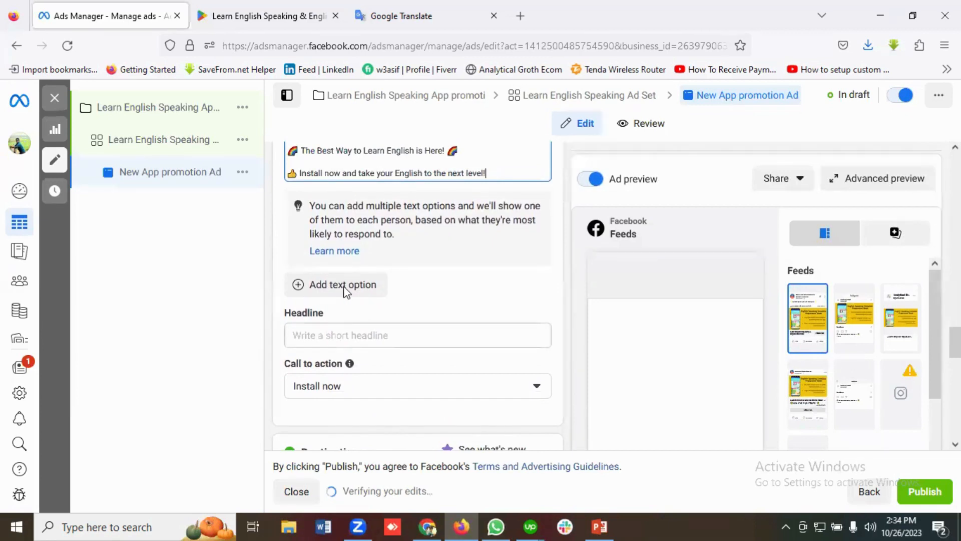
scroll(330, 292, "down", 1)
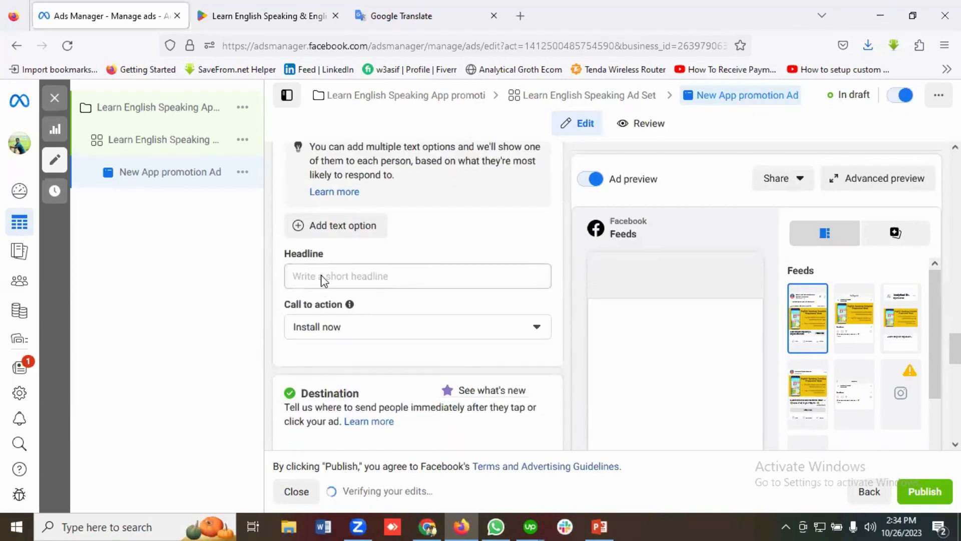
Fill the ad headline with "Learn proper English Grammar & English Speaking", copied from the app's description on Google Play
left_click(322, 277)
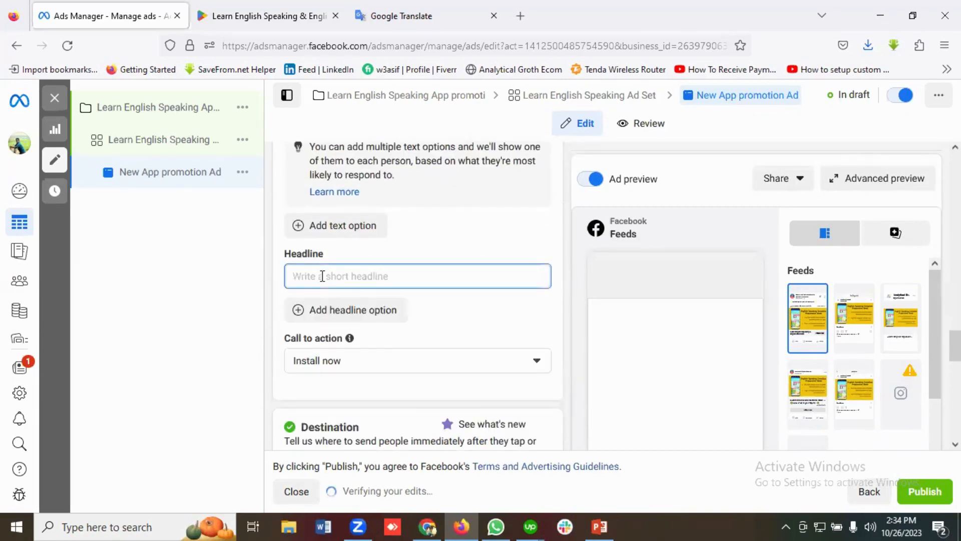
left_click(240, 11)
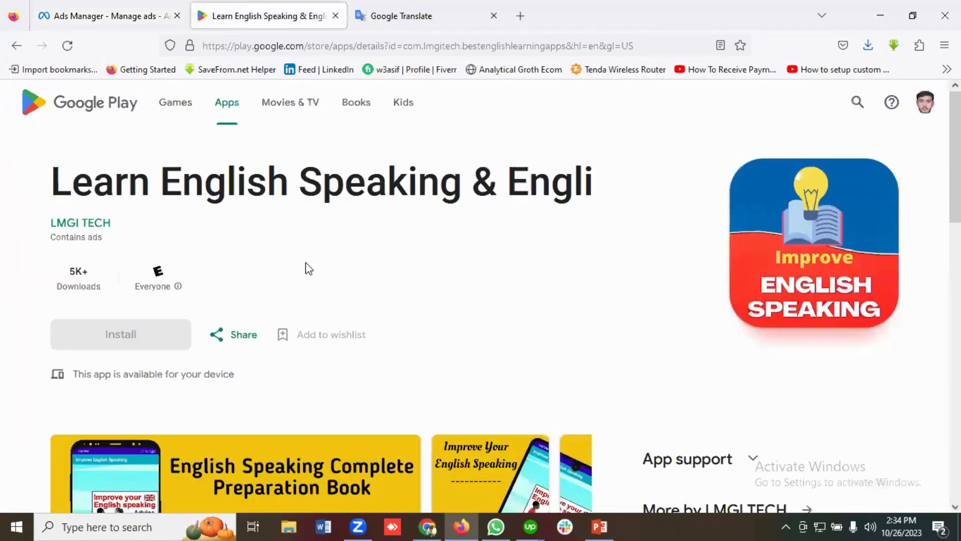
scroll(320, 267, "down", 10)
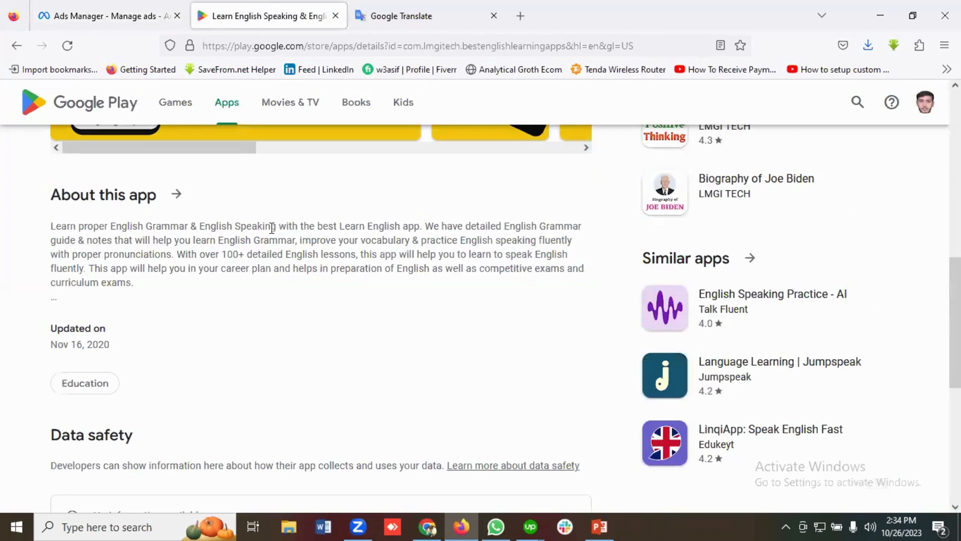
left_click_drag(272, 228, 55, 228)
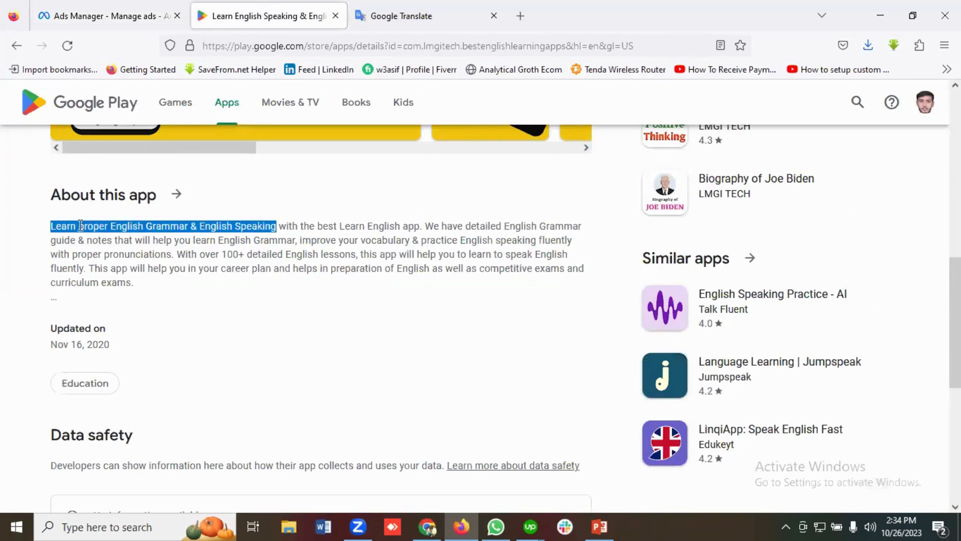
right_click(100, 223)
left_click(131, 240)
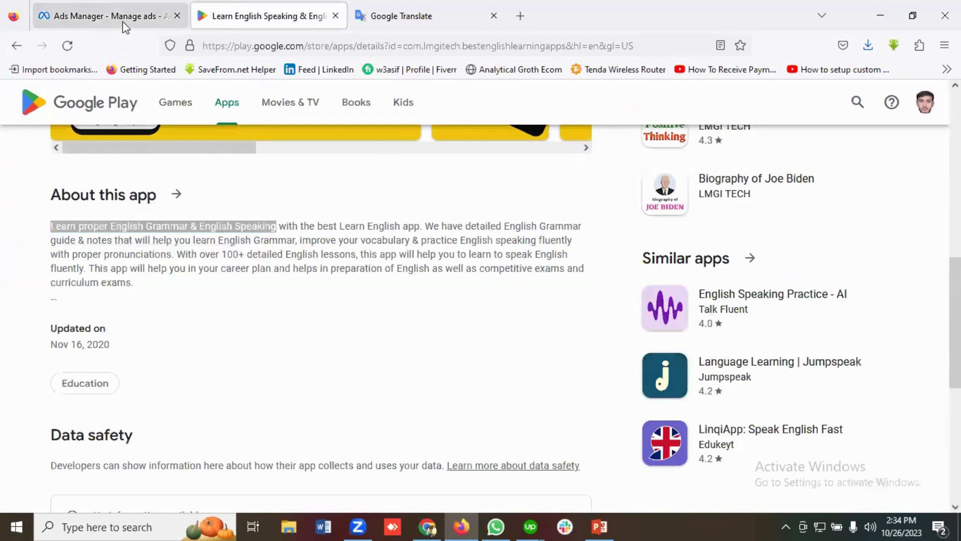
left_click(120, 18)
left_click(318, 275)
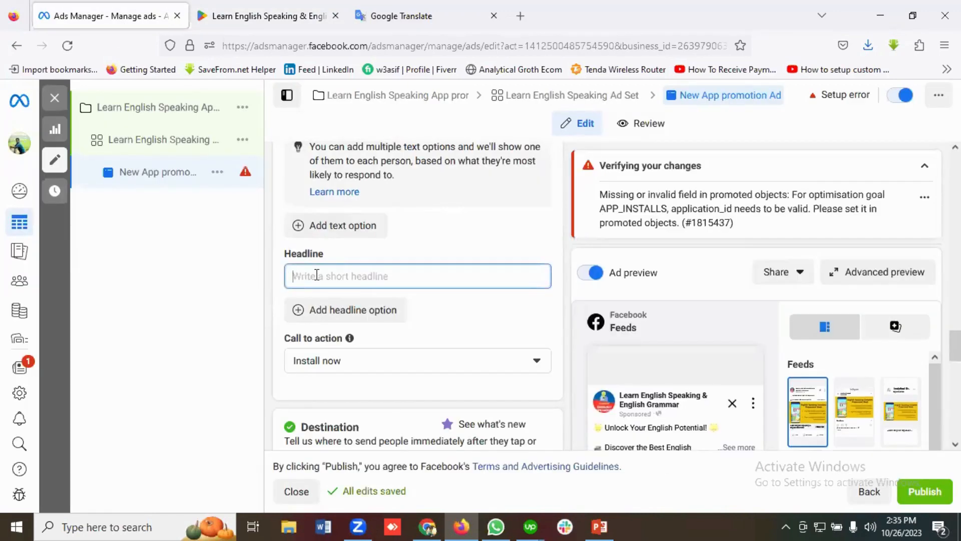
key("ctrl+v")
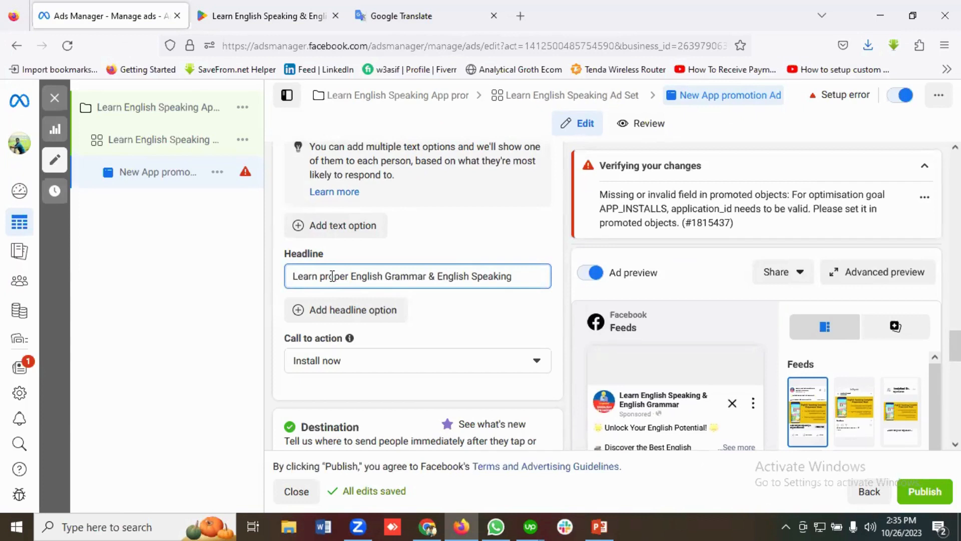
Delete the word "proper" so the headline reads "Learn English Grammar & English Speaking"
double_click(332, 276)
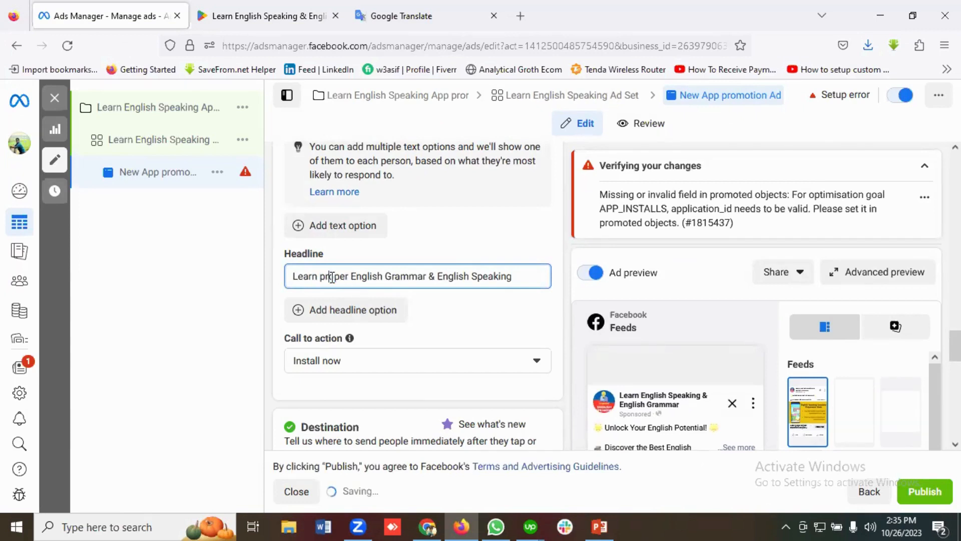
key("BackSpace")
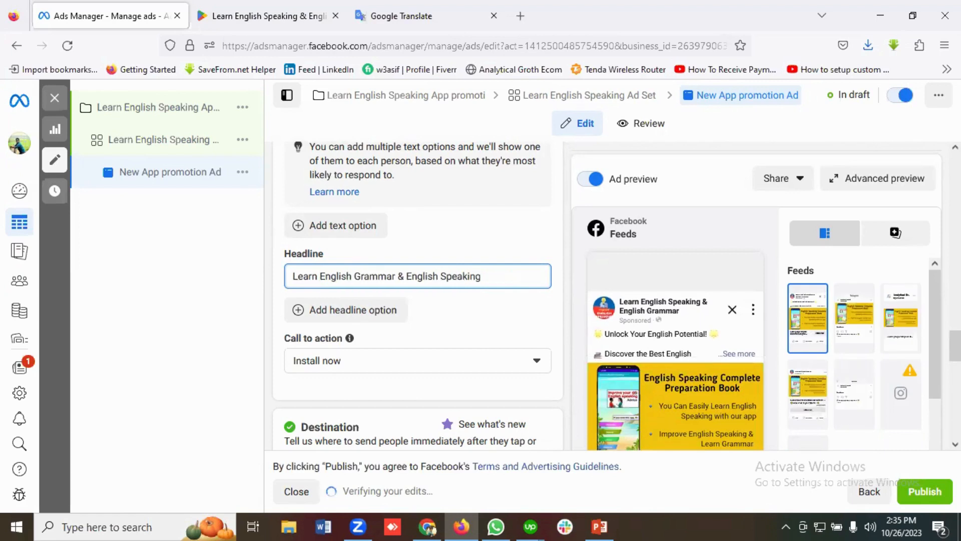
key("BackSpace")
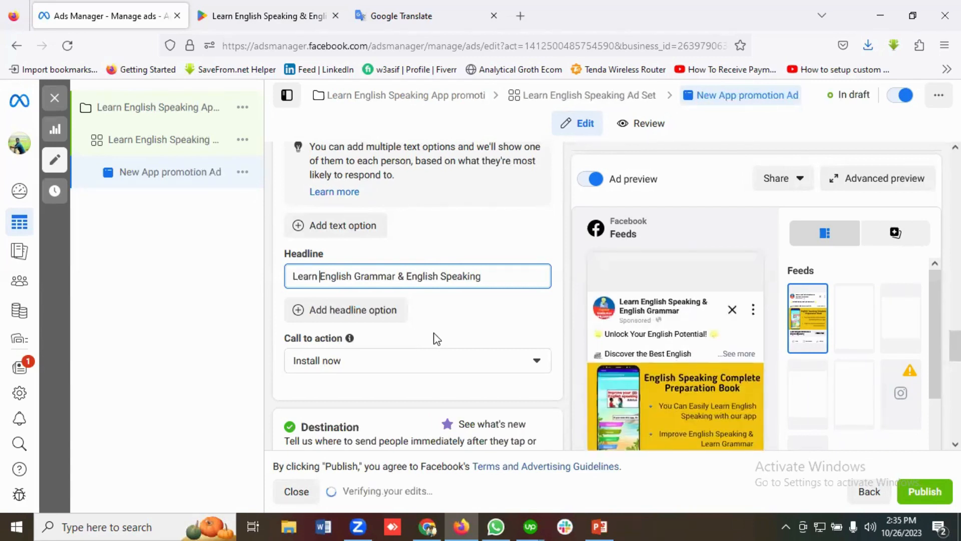
Copy the app's Google Play page URL and enter it as the deferred deep link of the ad's App destination
scroll(436, 338, "down", 1)
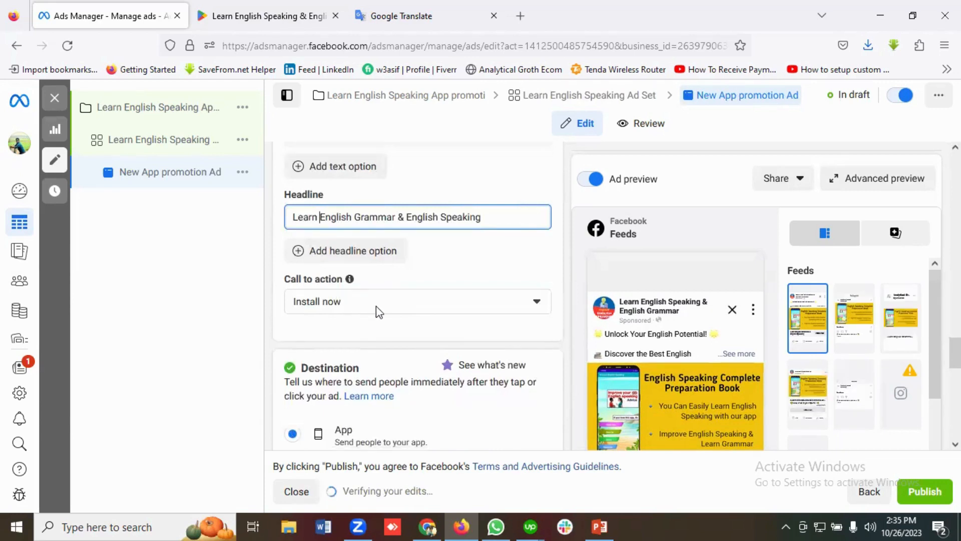
scroll(450, 316, "down", 3)
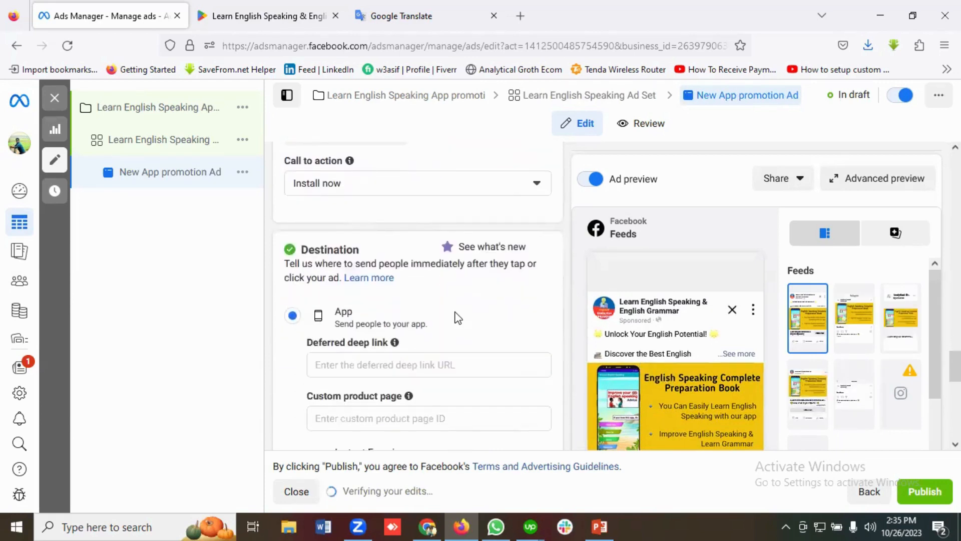
scroll(464, 317, "down", 1)
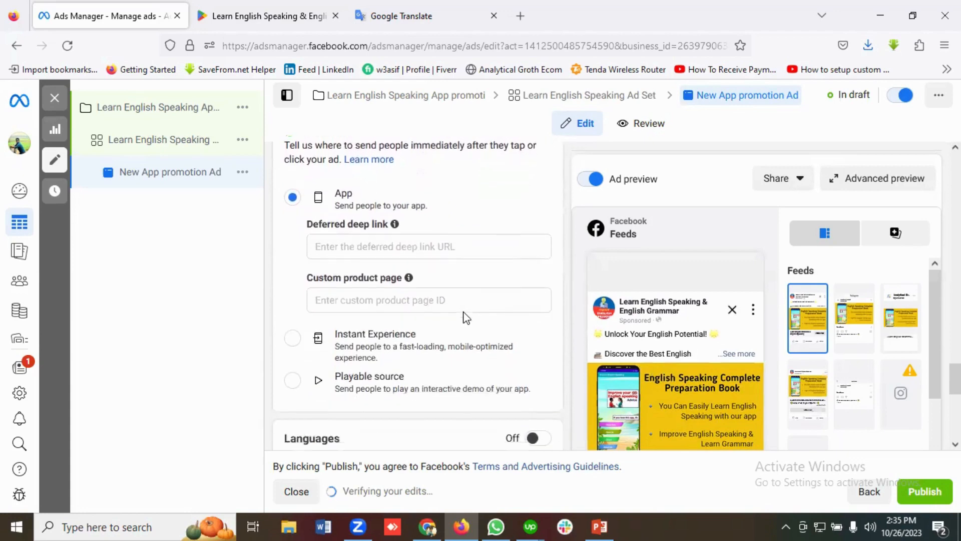
left_click(345, 244)
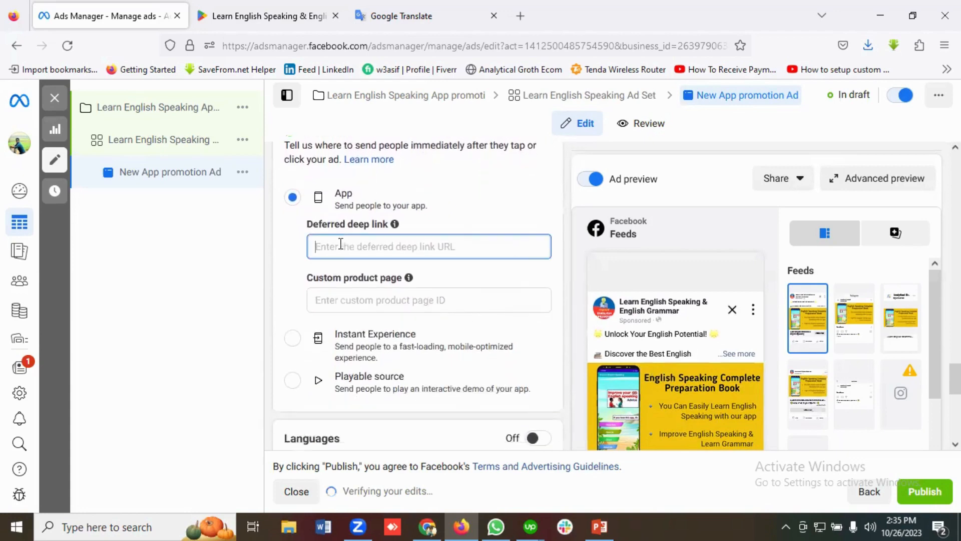
left_click(265, 16)
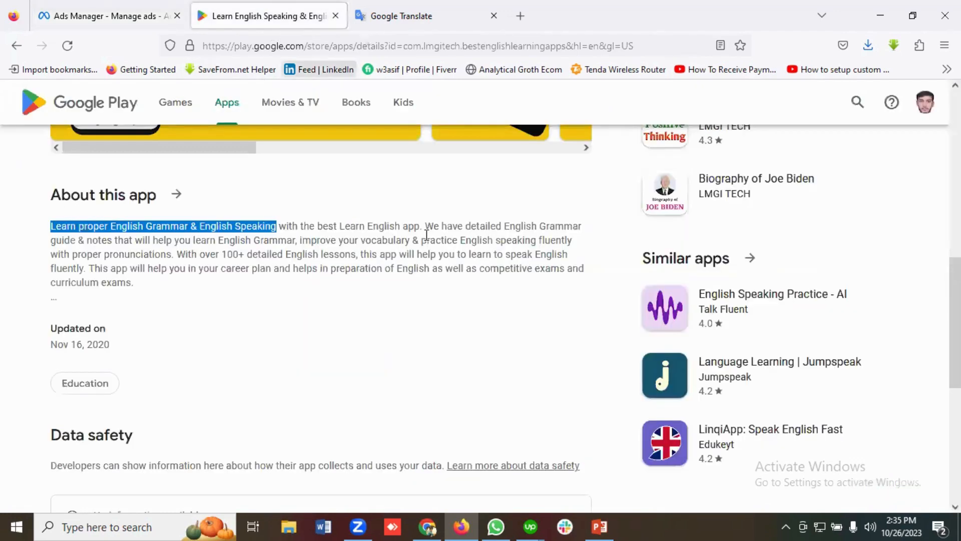
scroll(427, 235, "up", 5)
left_click(341, 46)
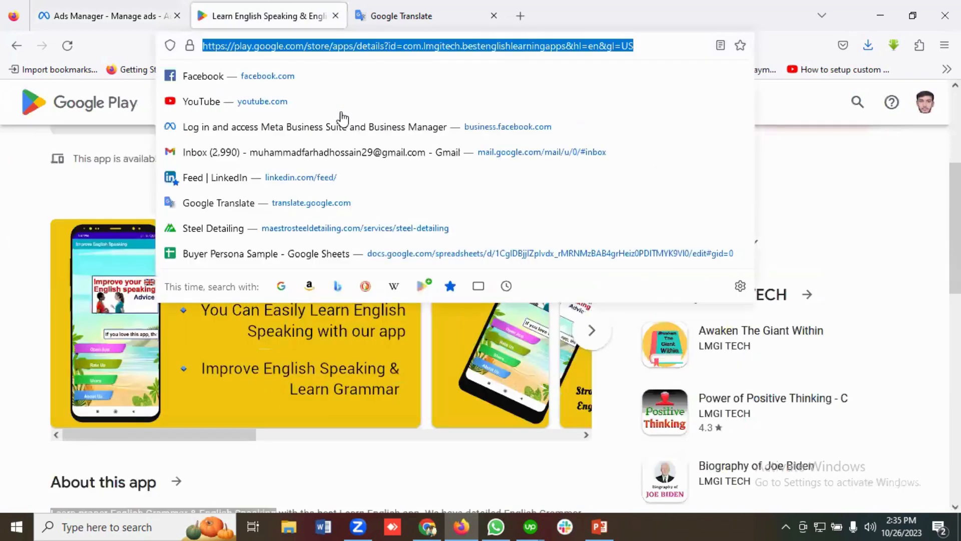
right_click(310, 46)
left_click(328, 129)
left_click(134, 15)
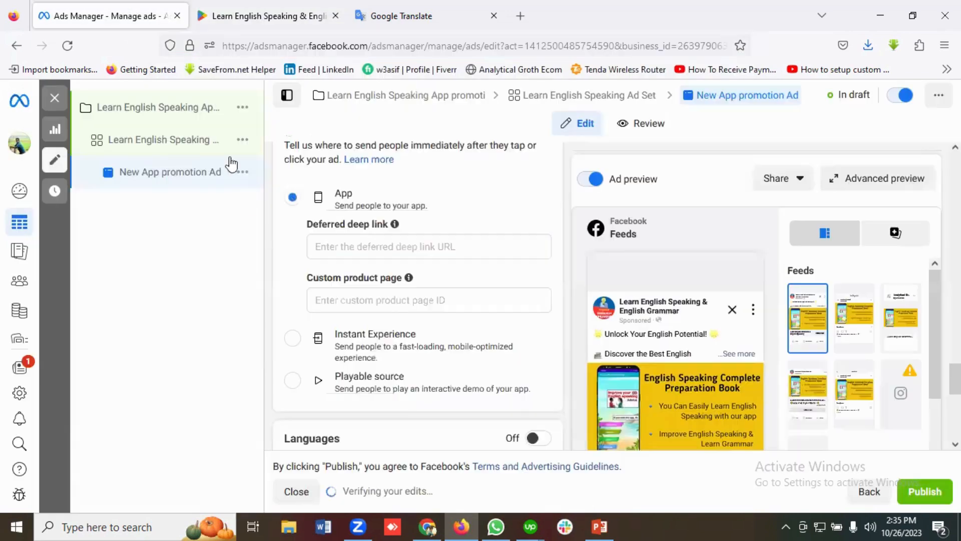
left_click(343, 255)
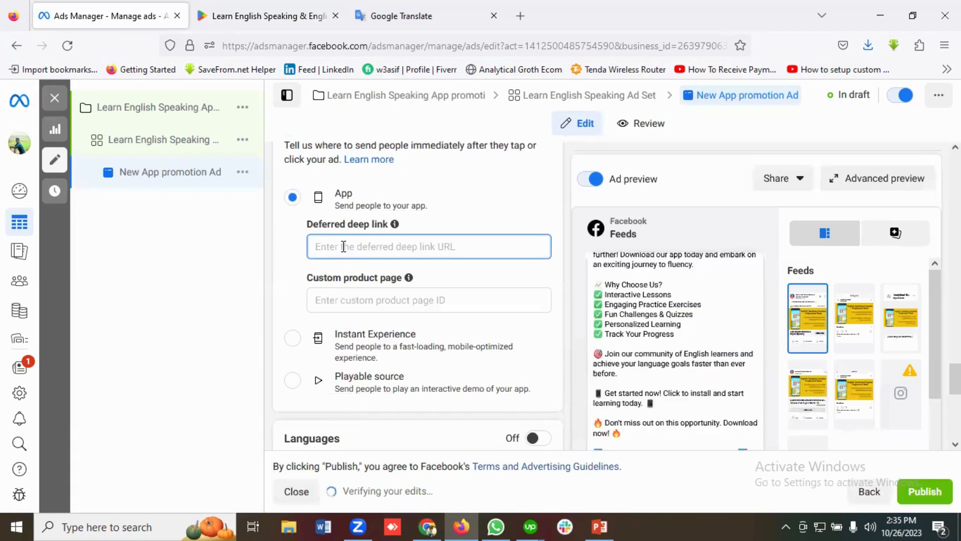
key("ctrl+v")
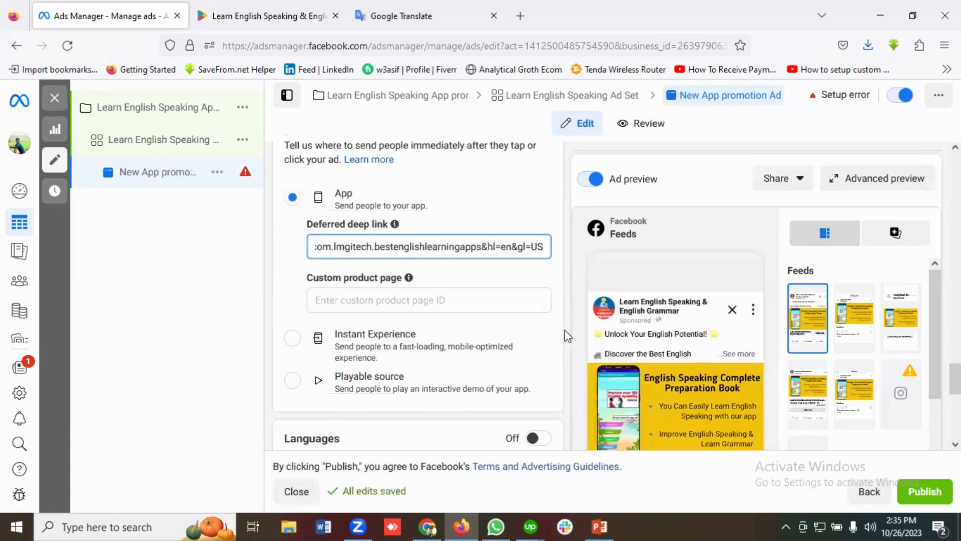
Check the ad's Languages and Tracking sections and return to the deferred deep link setting
scroll(489, 358, "down", 3)
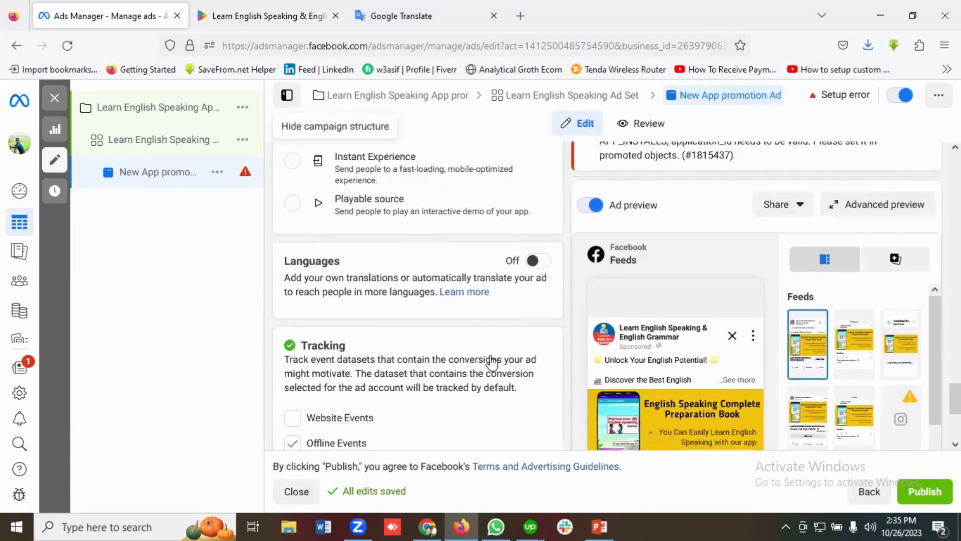
scroll(403, 322, "down", 3)
scroll(420, 322, "up", 2)
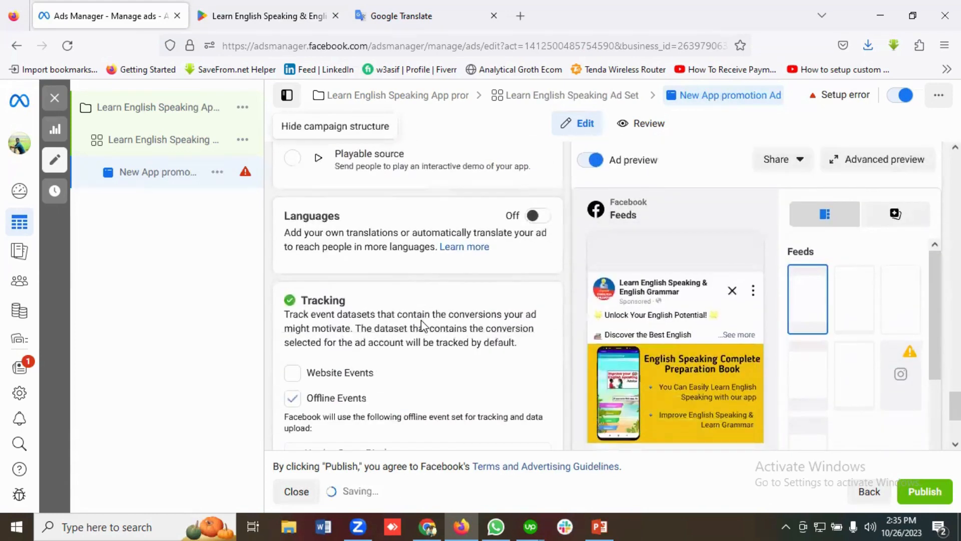
scroll(426, 323, "up", 5)
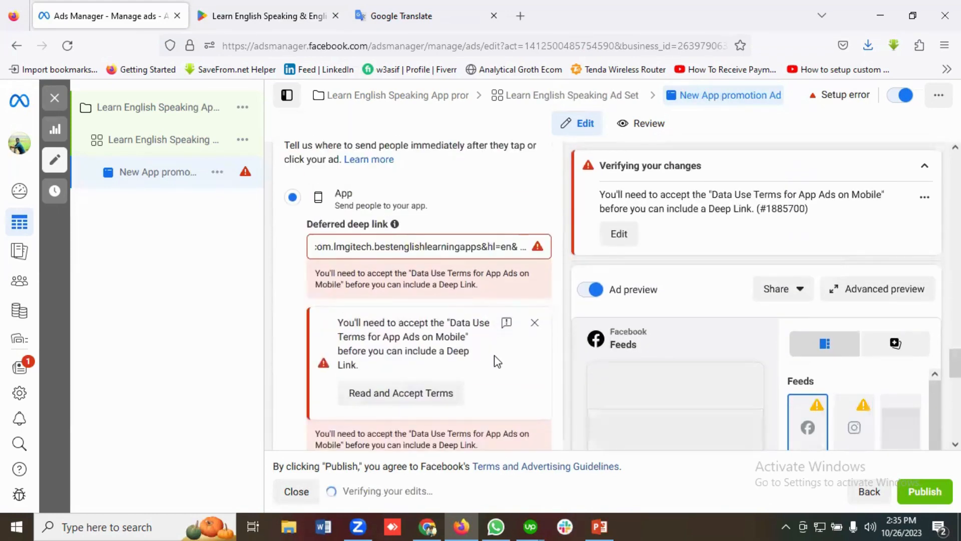
Accept the Data Use Terms for App Ads on Mobile for the deferred deep link, repeating the acceptance once more
left_click(437, 393)
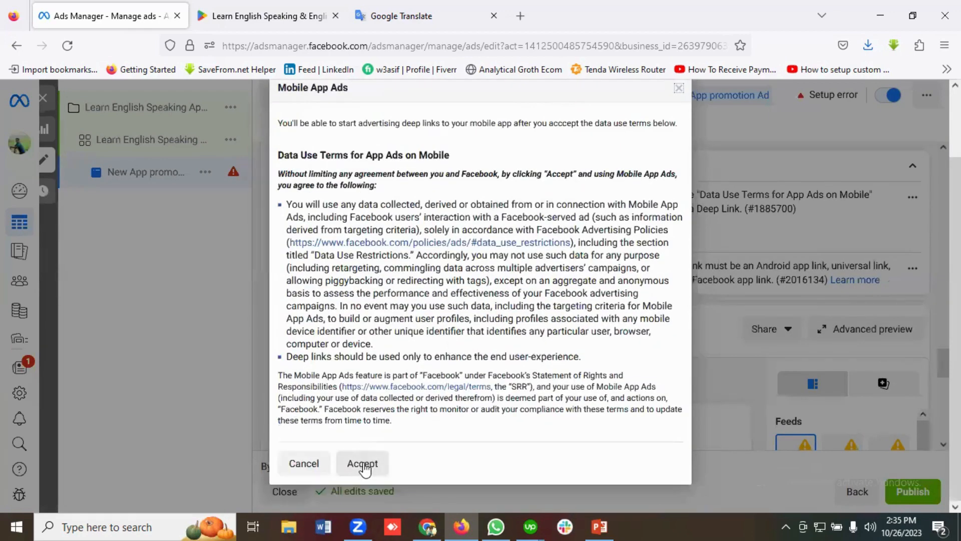
left_click(364, 468)
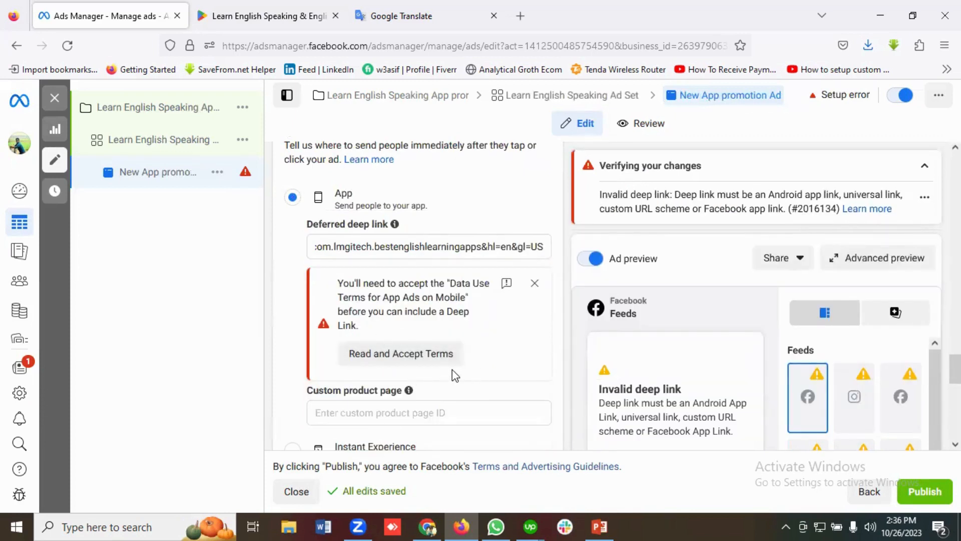
scroll(492, 380, "down", 1)
scroll(499, 382, "up", 3)
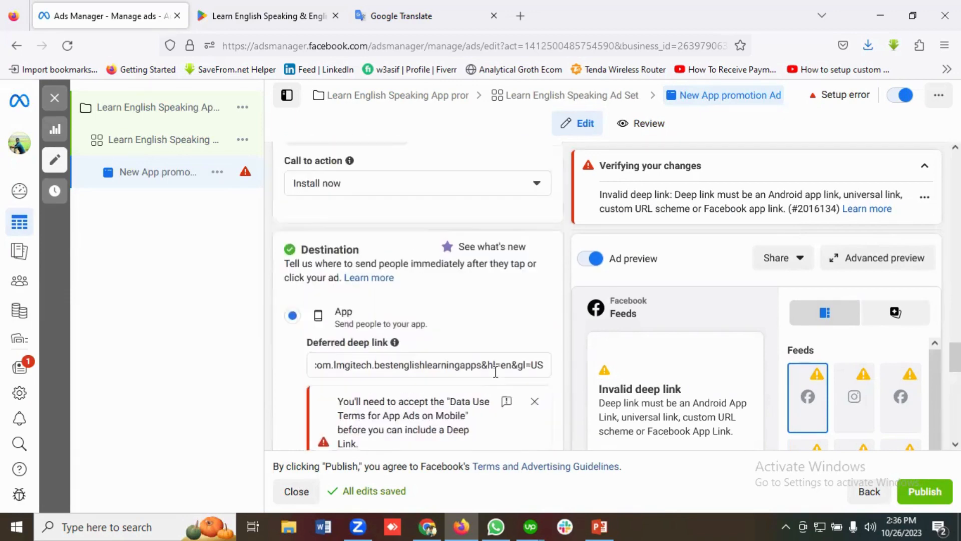
scroll(496, 372, "down", 1)
left_click(401, 412)
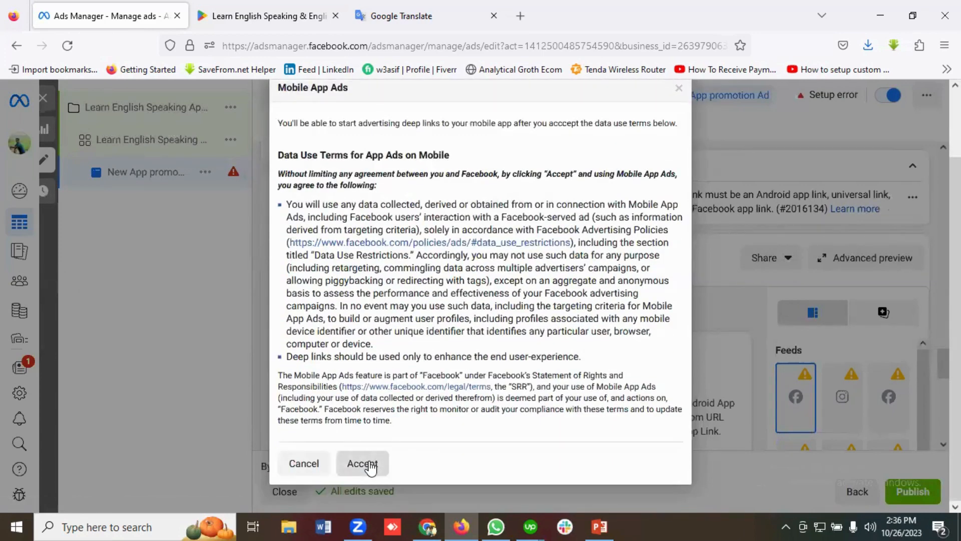
left_click(371, 465)
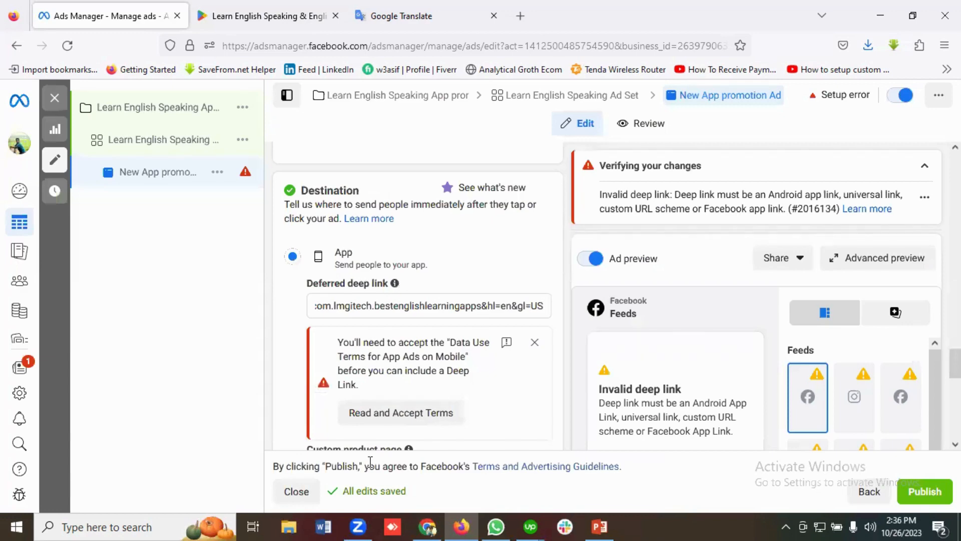
Clear the deferred deep link of the ad's App destination and dismiss the data use terms notice below it
scroll(440, 391, "down", 3)
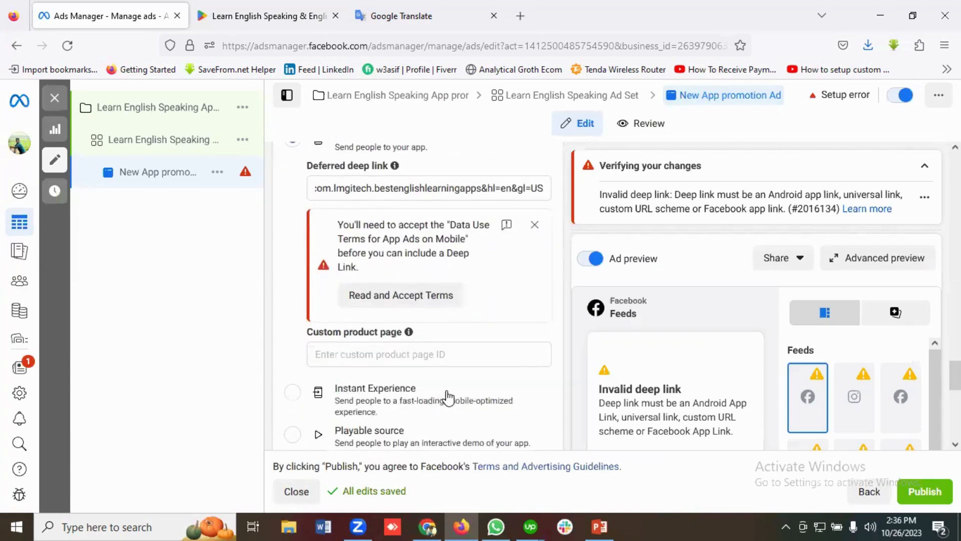
scroll(458, 348, "up", 5)
scroll(448, 397, "down", 10)
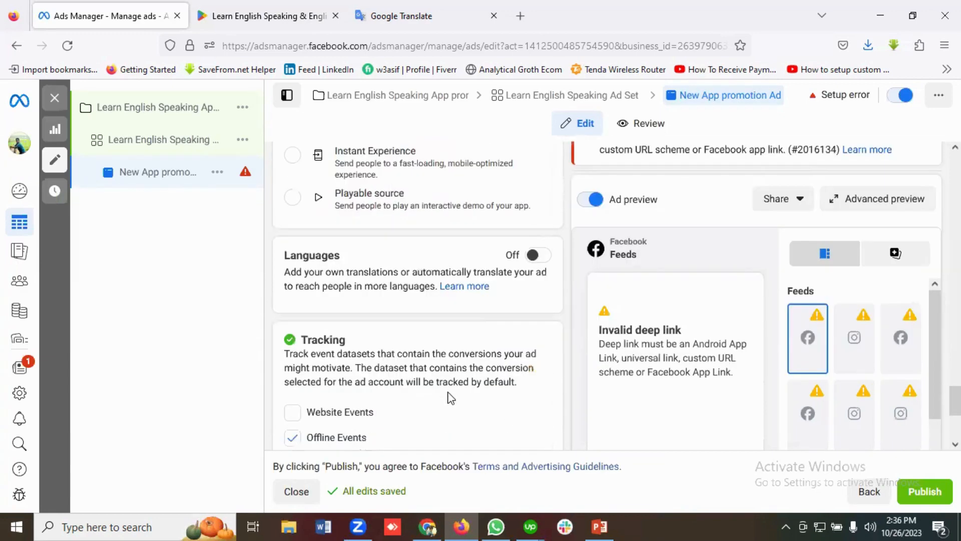
scroll(451, 385, "up", 8)
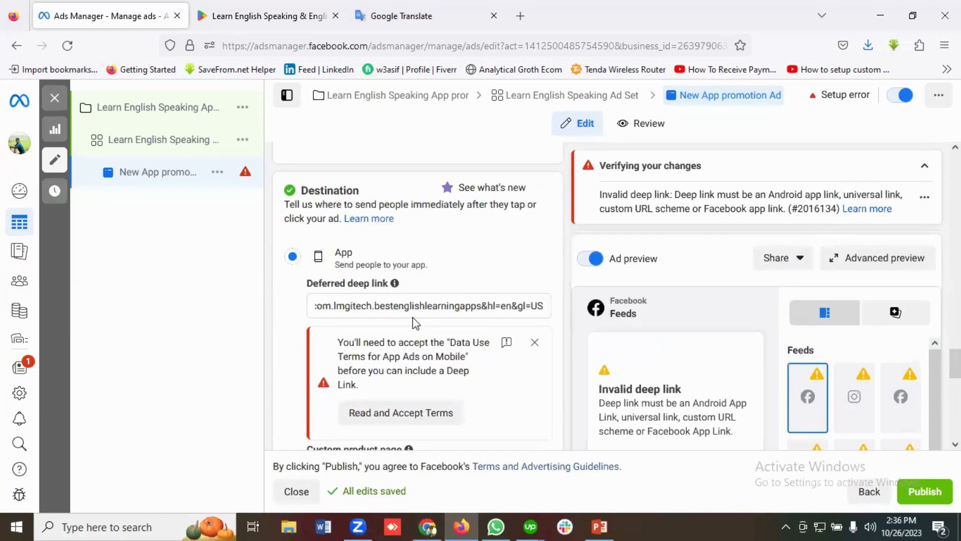
left_click(412, 311)
key("ctrl+a")
key("BackSpace")
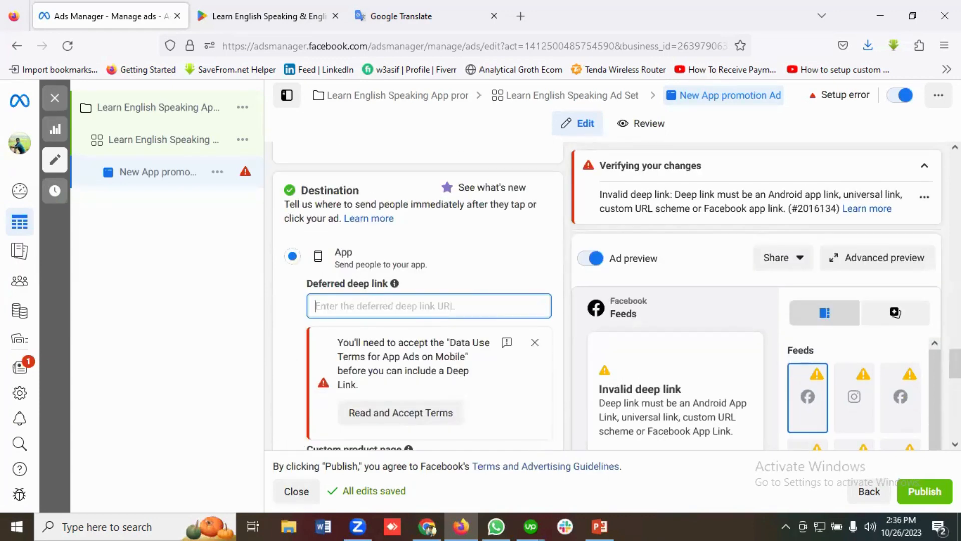
left_click(536, 343)
Examine the ad's advanced preview across feeds, stories and reels, in-stream, search results, and apps and sites placements, and close it
scroll(521, 365, "down", 4)
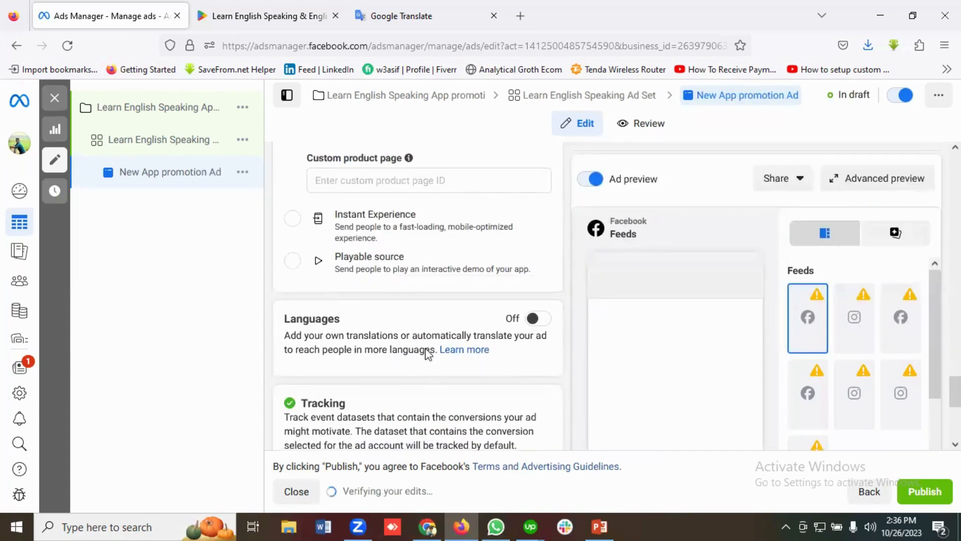
scroll(495, 371, "down", 2)
scroll(495, 371, "up", 3)
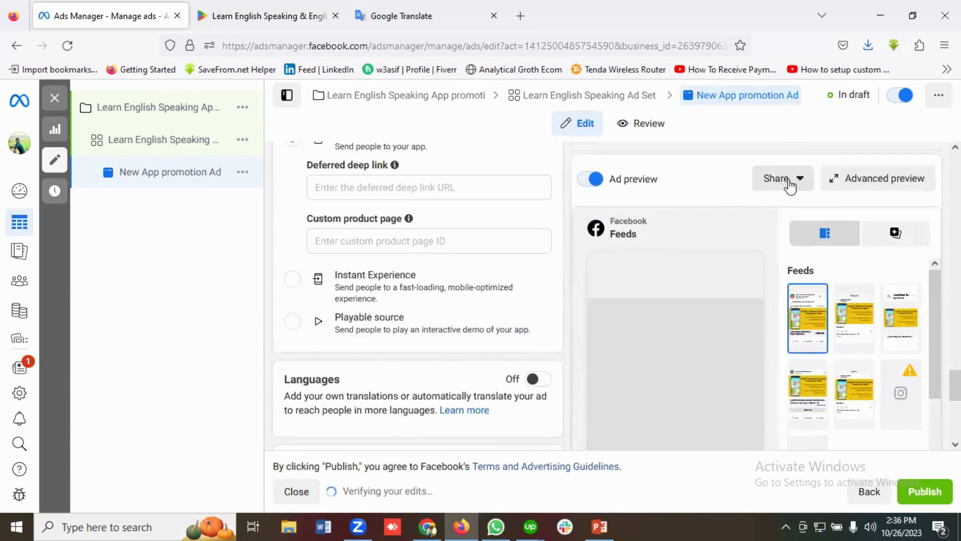
left_click(890, 183)
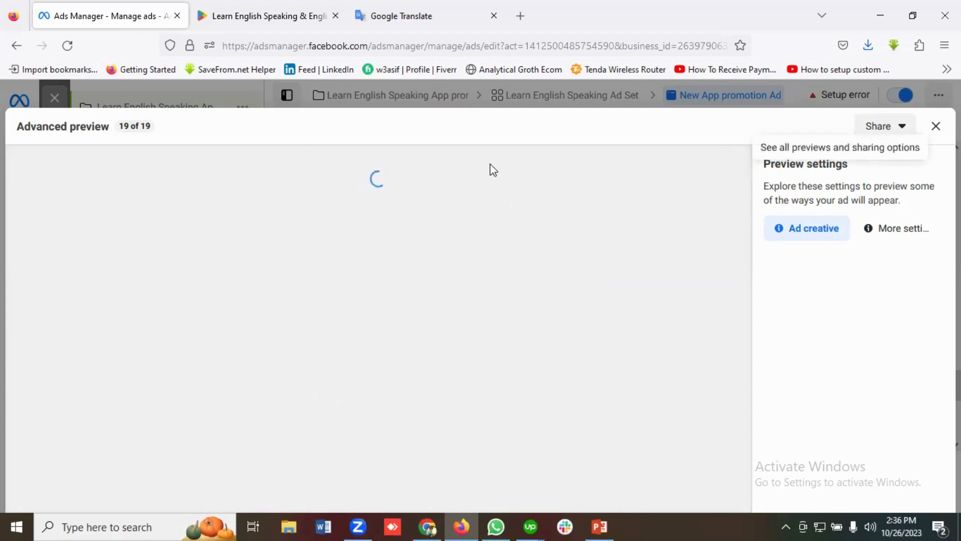
left_click(936, 126)
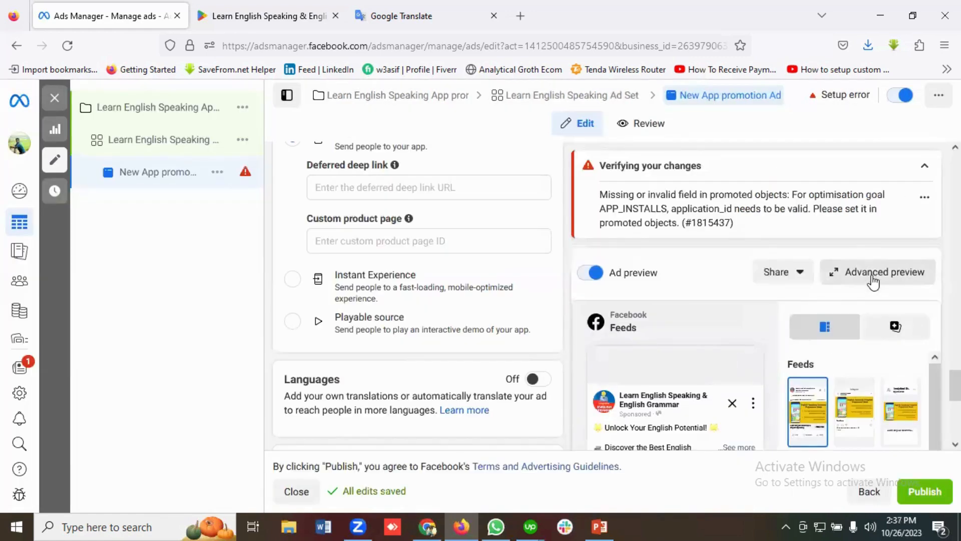
left_click(872, 274)
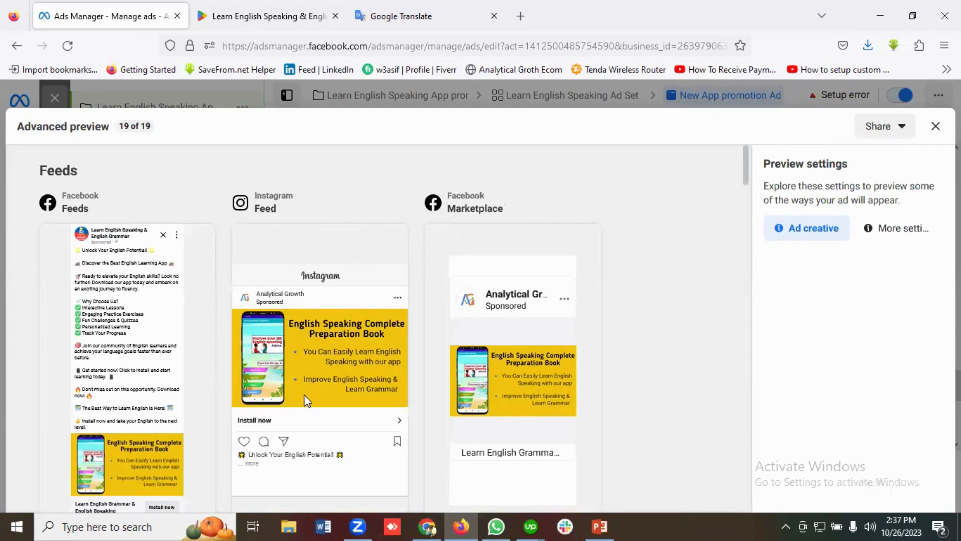
scroll(307, 400, "down", 5)
scroll(135, 375, "down", 1)
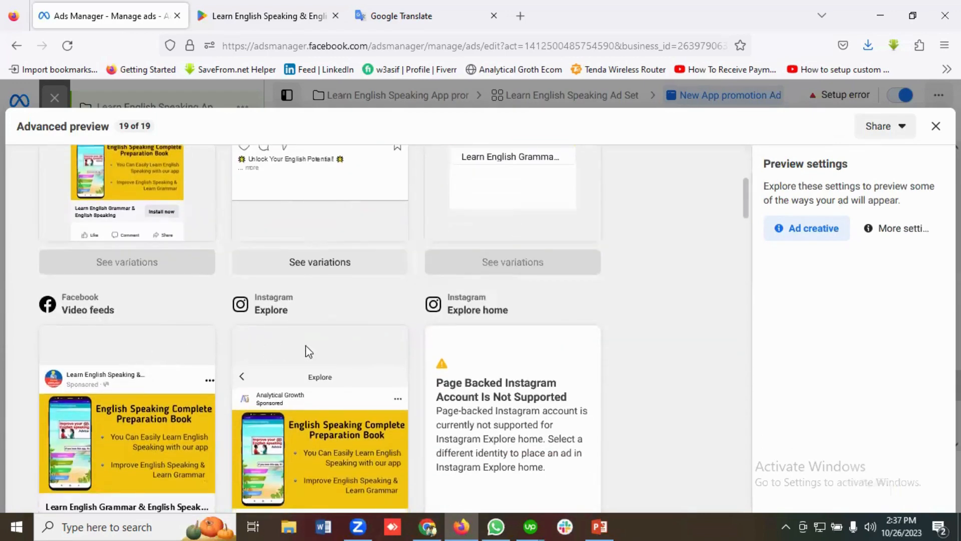
scroll(361, 338, "down", 8)
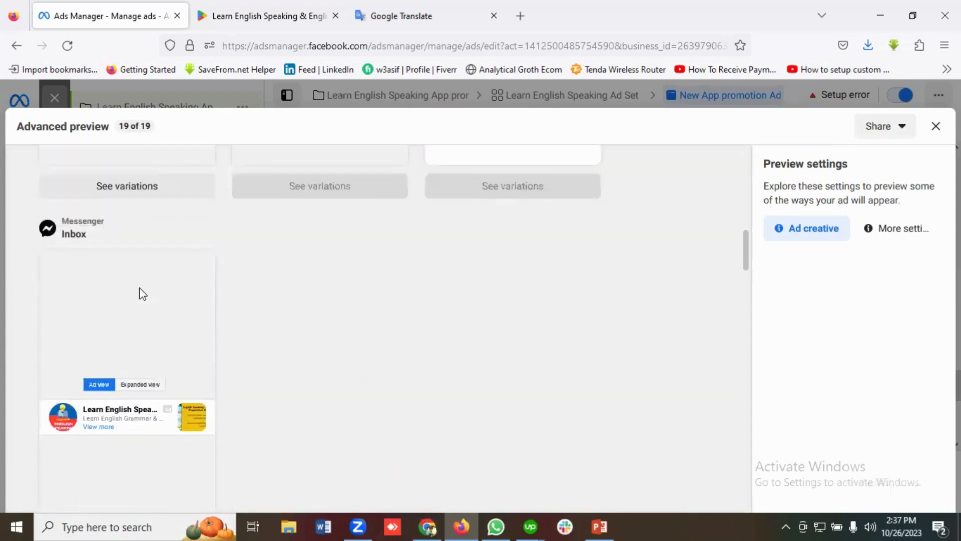
scroll(150, 305, "down", 7)
scroll(318, 354, "down", 8)
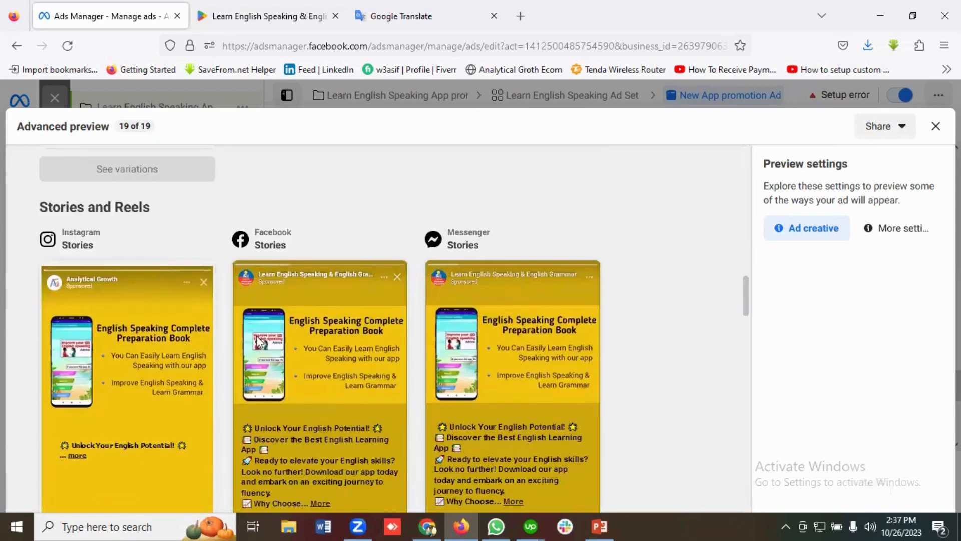
scroll(320, 354, "down", 8)
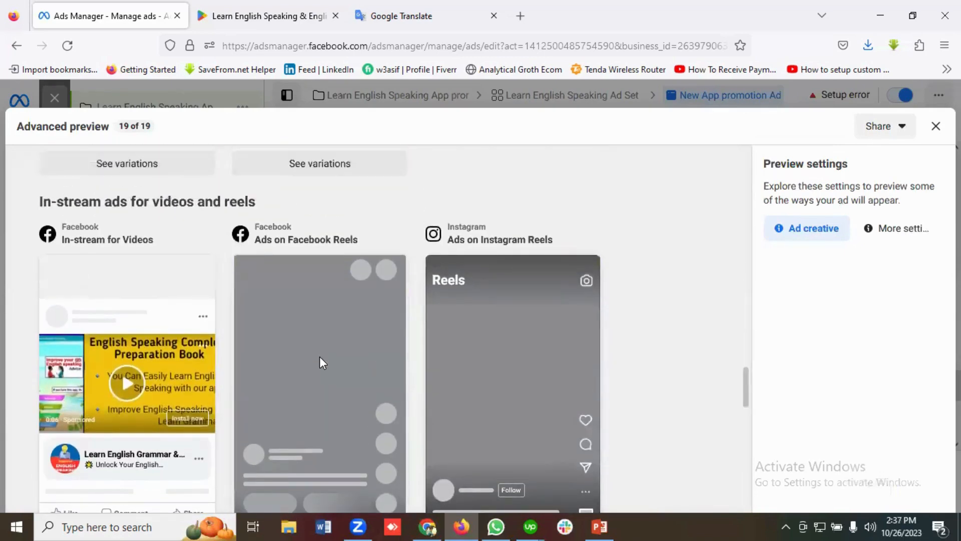
scroll(323, 359, "down", 8)
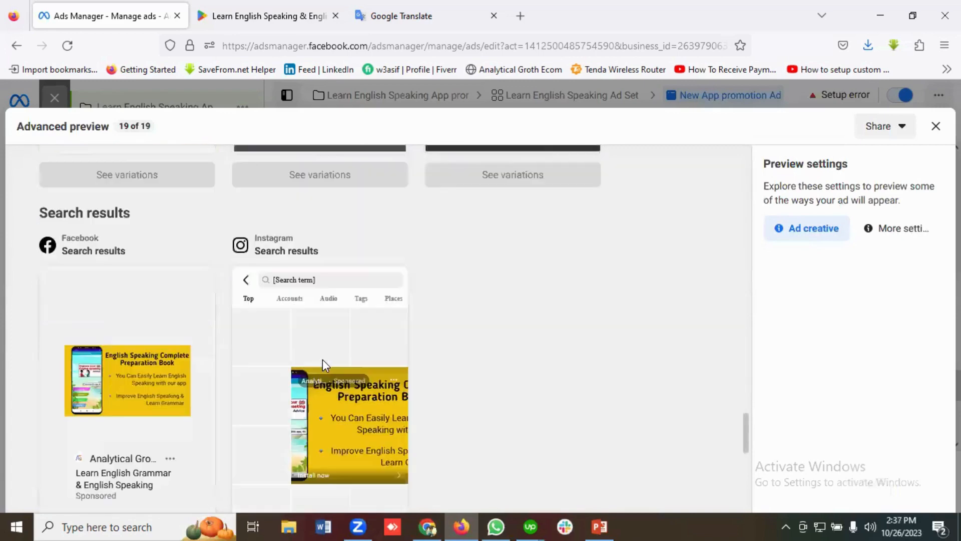
scroll(323, 359, "down", 8)
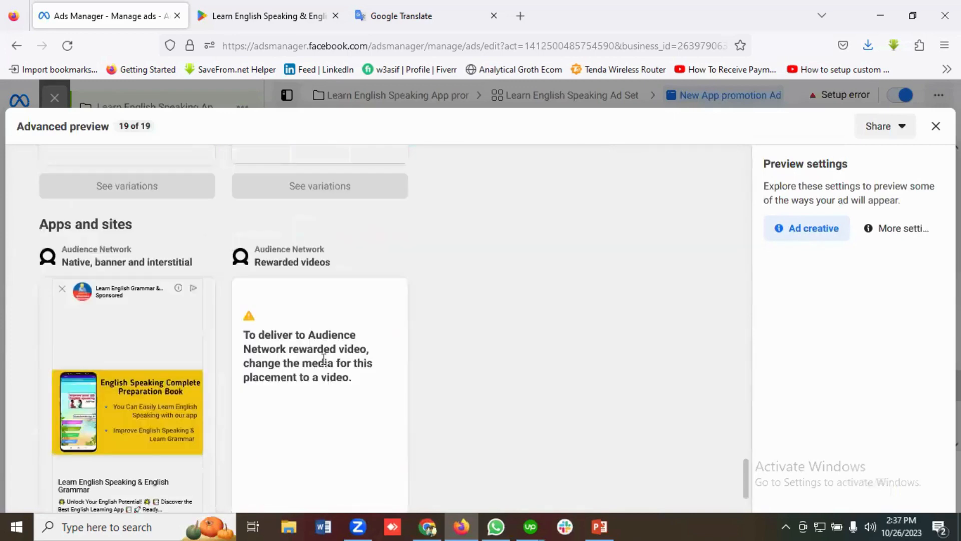
scroll(324, 359, "down", 3)
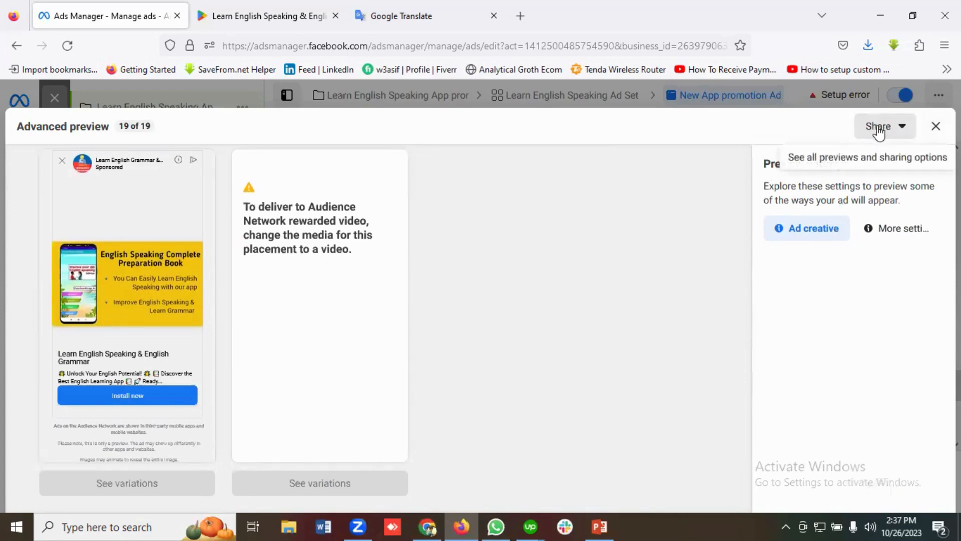
left_click(936, 127)
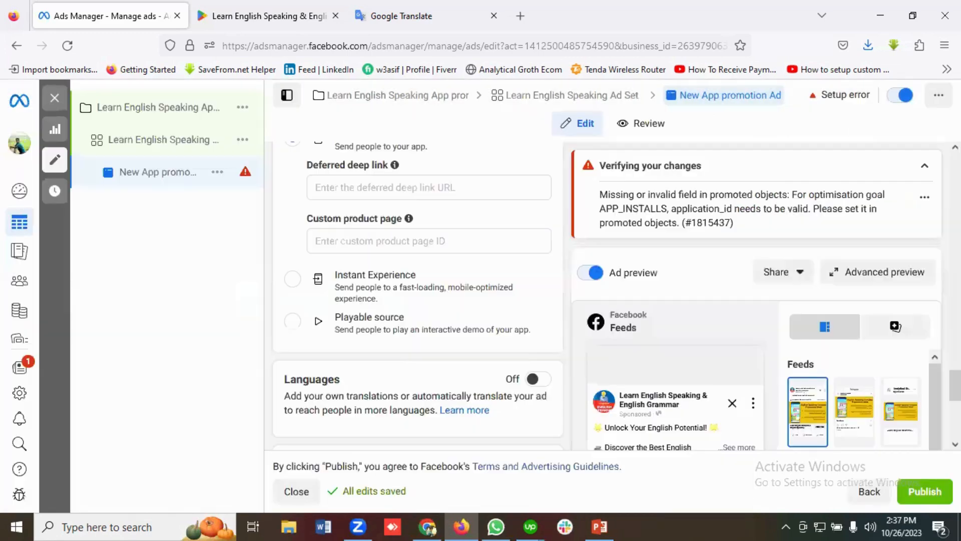
Review the ad's settings from the Tracking and Languages sections back up through headline and text to the ad name
scroll(502, 323, "down", 5)
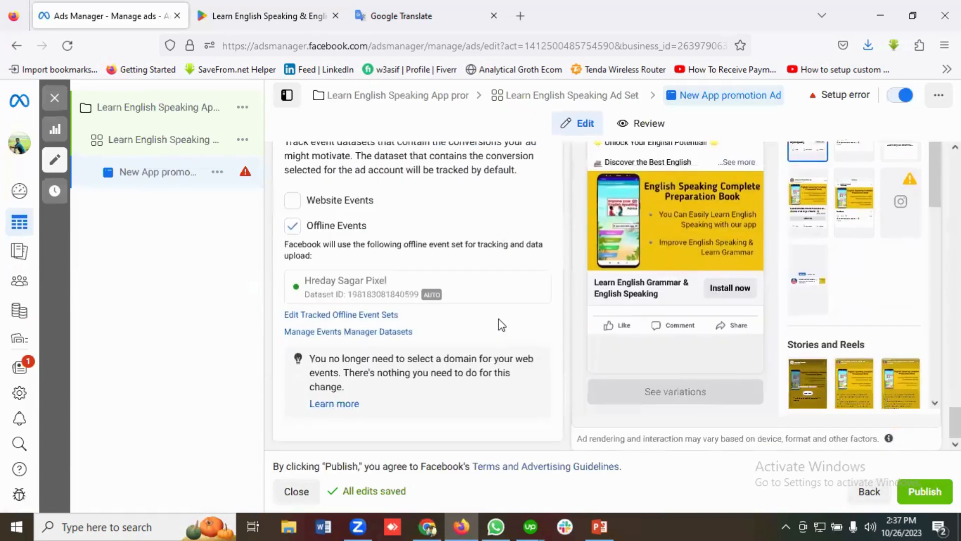
scroll(498, 320, "up", 1)
scroll(563, 333, "down", 1)
scroll(694, 298, "up", 1)
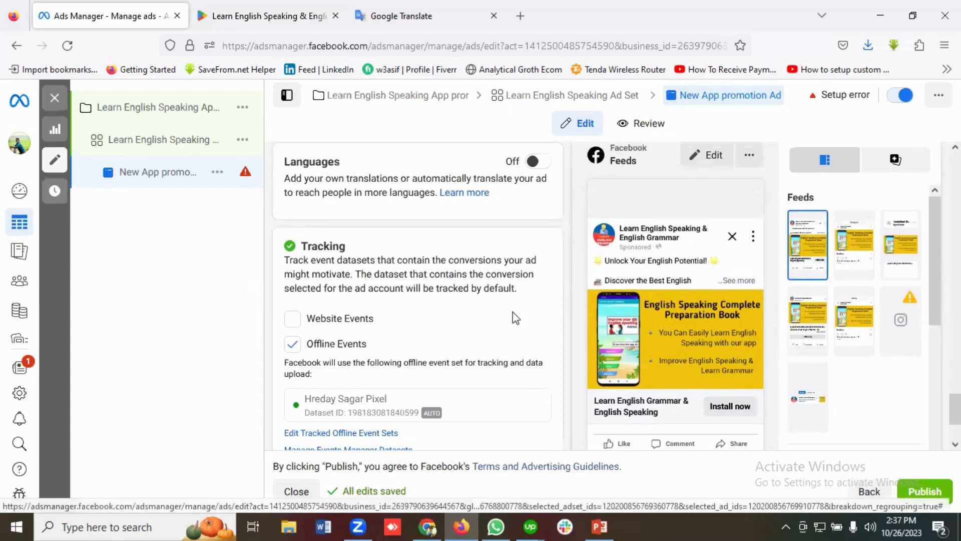
scroll(407, 306, "down", 1)
scroll(407, 305, "up", 10)
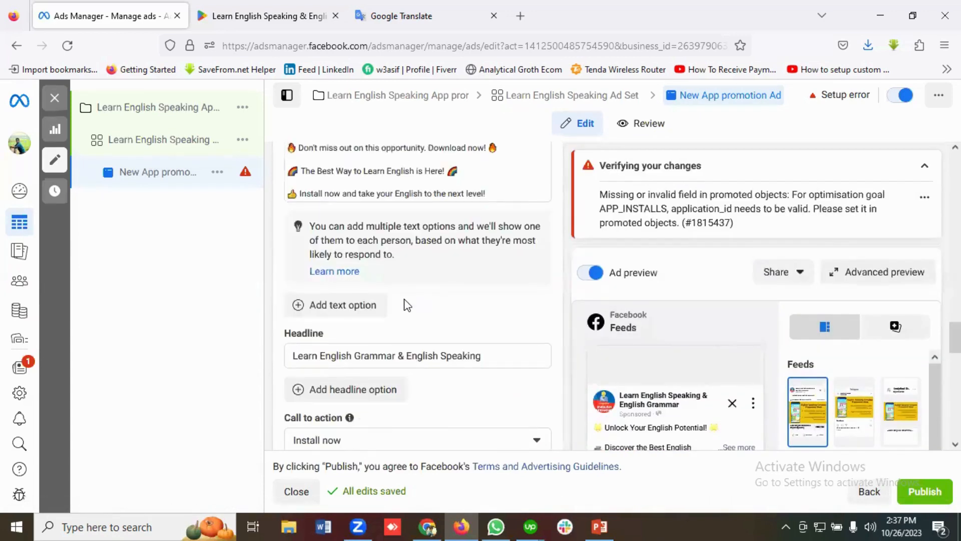
scroll(407, 305, "up", 10)
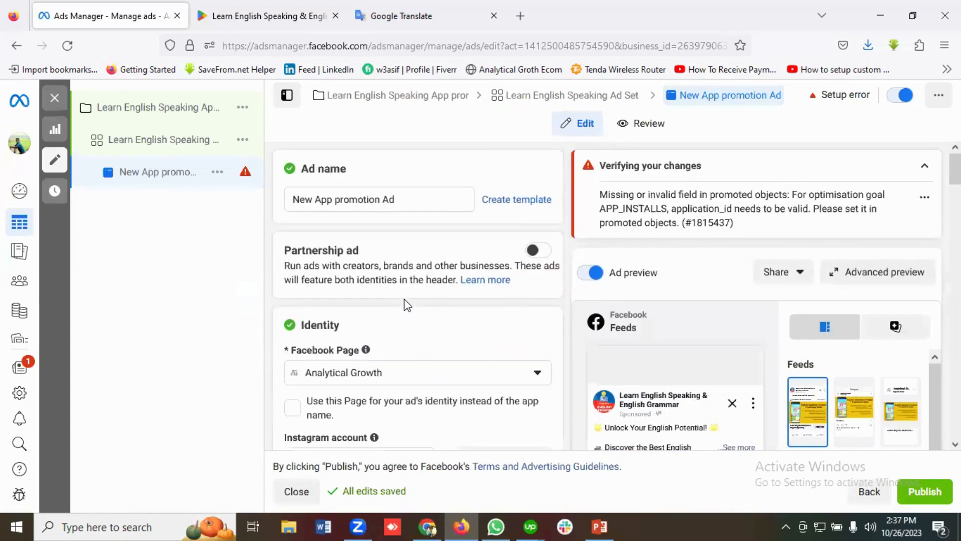